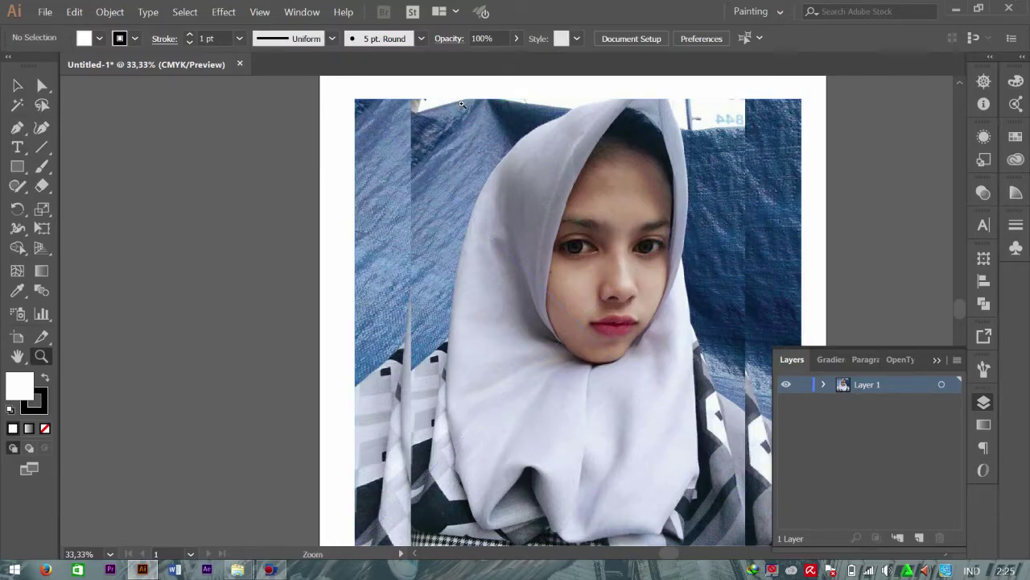
Step: Zoom in on the woman's face and switch to the Pen tool
scroll(715, 384, "up", 1)
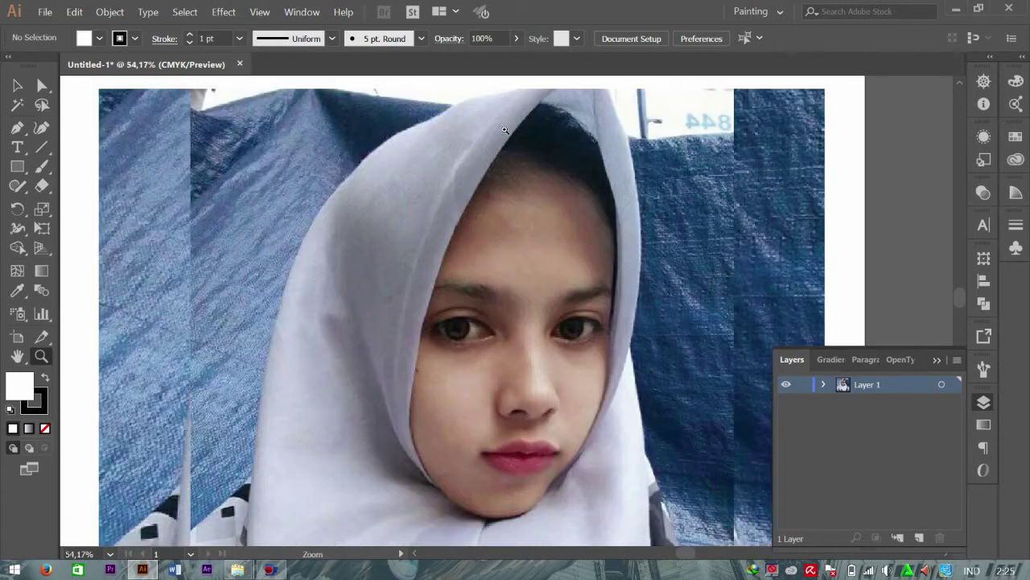
left_click_drag(499, 107, 711, 410)
key("p")
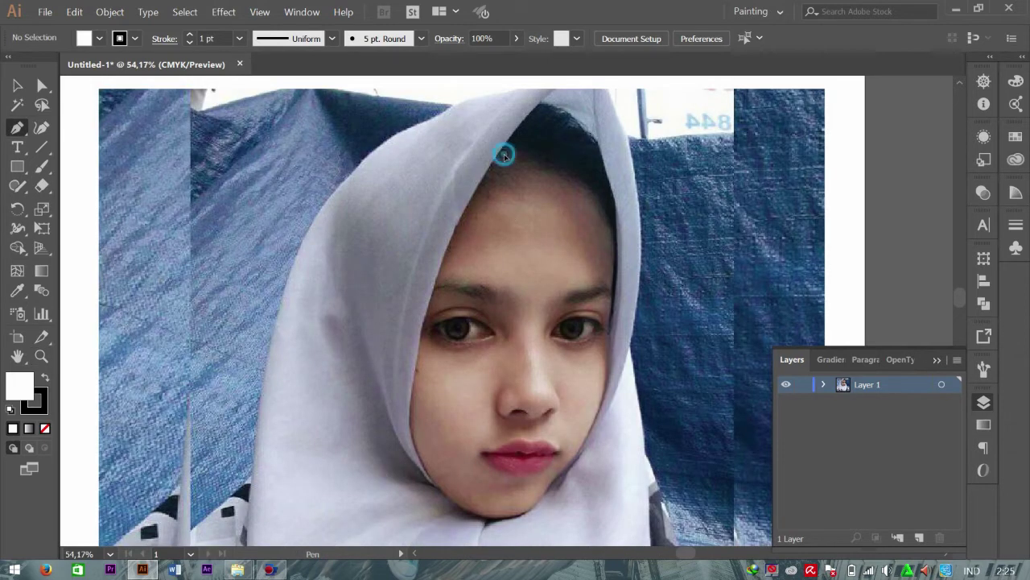
Step: On a new layer, trace the left hood edge from forehead to jaw and fill it black
left_click(919, 536)
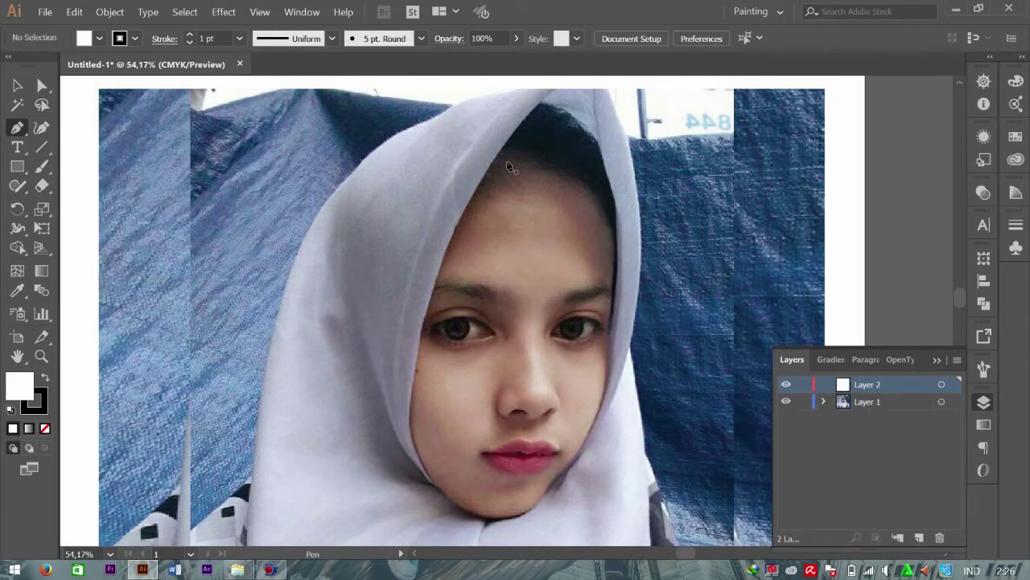
left_click(504, 150)
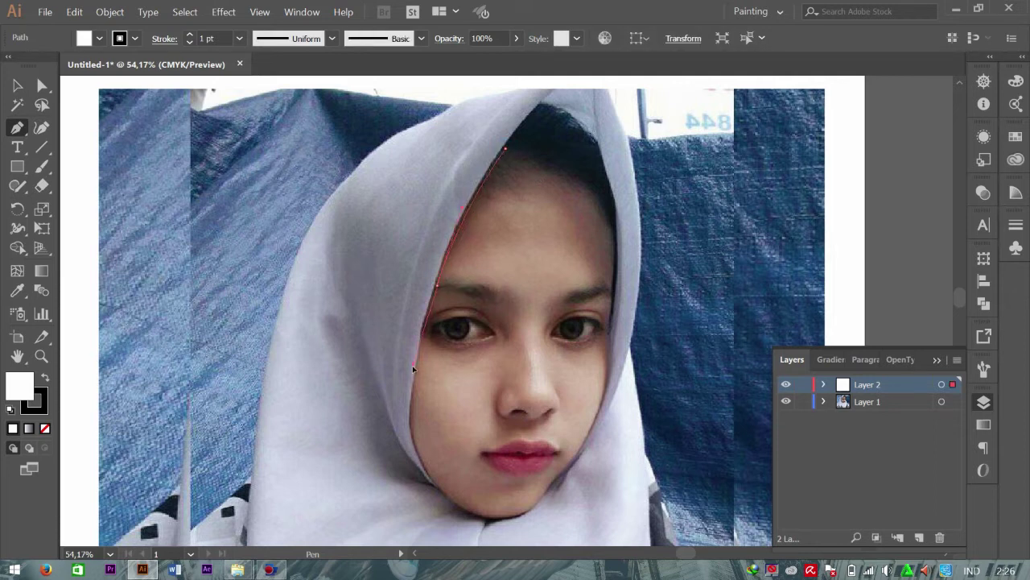
left_click_drag(437, 284, 404, 424)
mouse_move(425, 460)
left_mouse_down()
mouse_move(438, 487)
mouse_move(520, 515)
mouse_move(46, 382)
left_mouse_up()
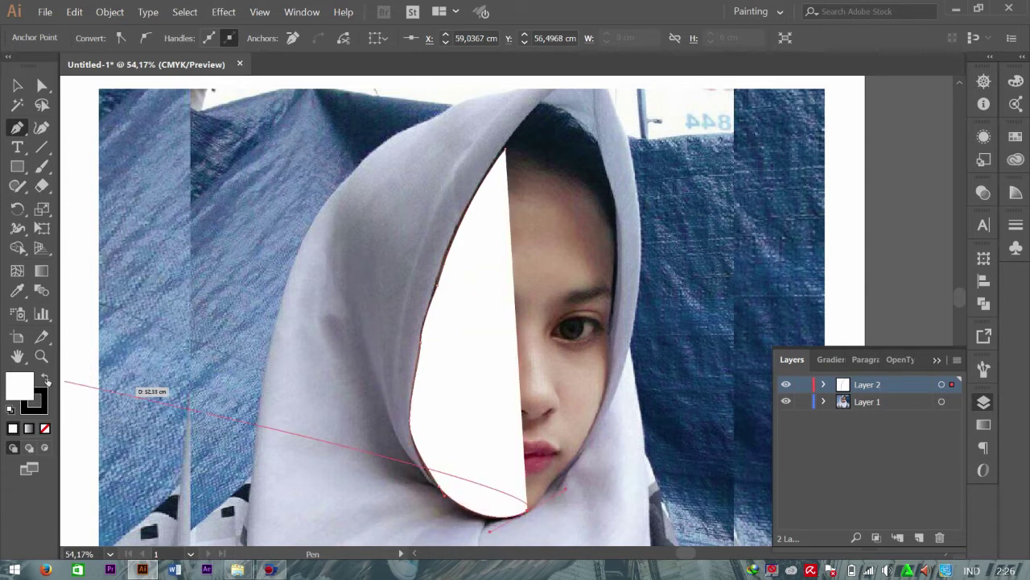
left_click(38, 394)
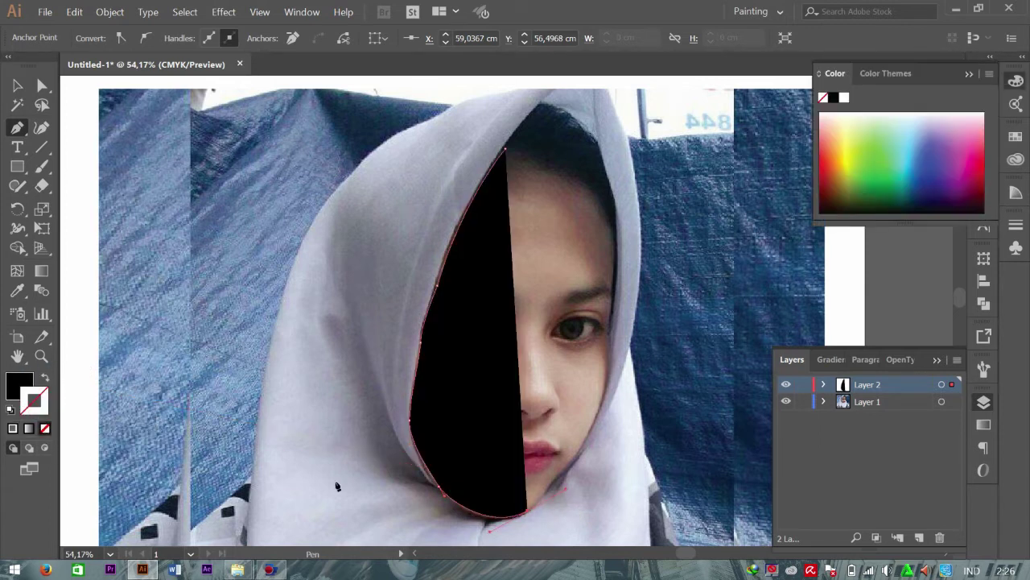
Step: Trace the hood fold below the jaw, curving back along it to the lower left
scroll(529, 515, "up", 2)
scroll(465, 407, "up", 1)
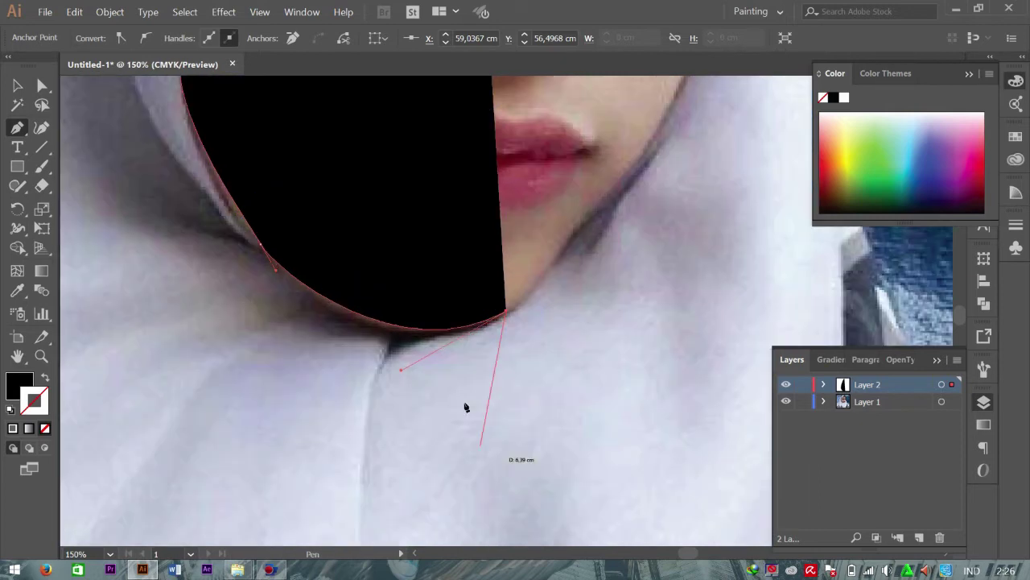
left_click_drag(364, 402, 363, 469)
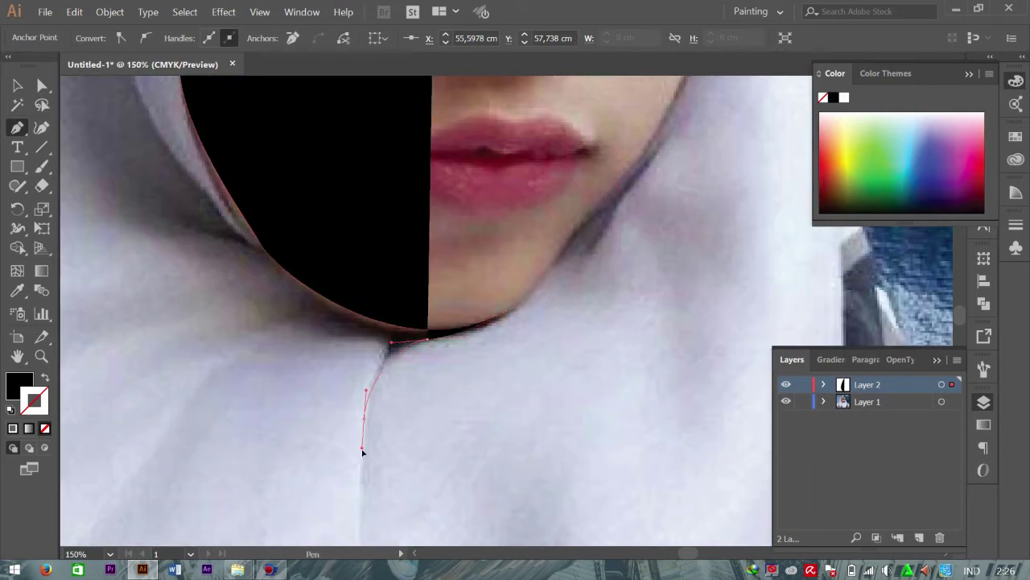
mouse_move(372, 364)
left_mouse_down()
mouse_move(359, 330)
mouse_move(330, 310)
left_mouse_up()
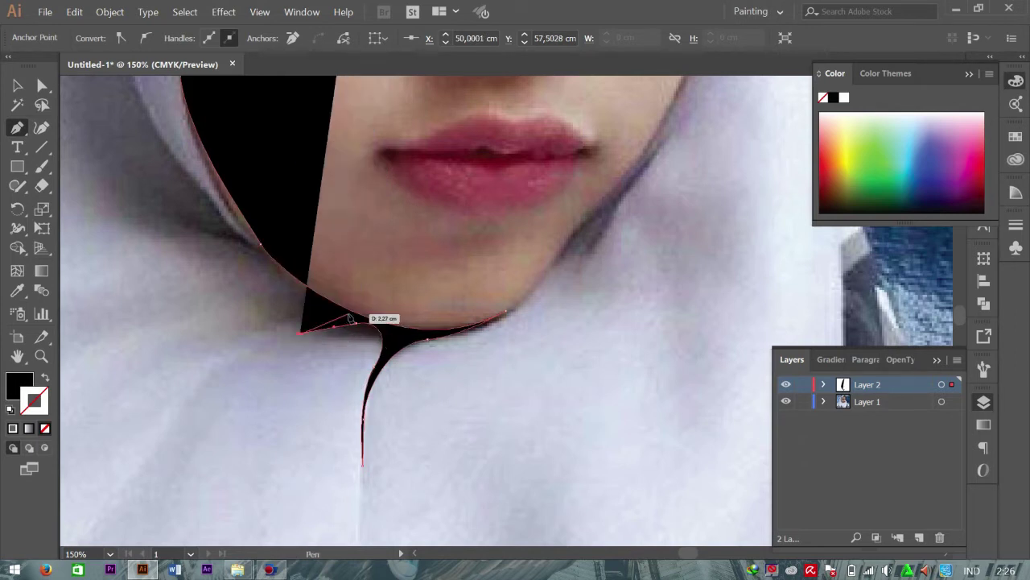
mouse_move(167, 354)
left_mouse_down()
mouse_move(306, 307)
mouse_move(274, 276)
mouse_move(177, 231)
left_mouse_up()
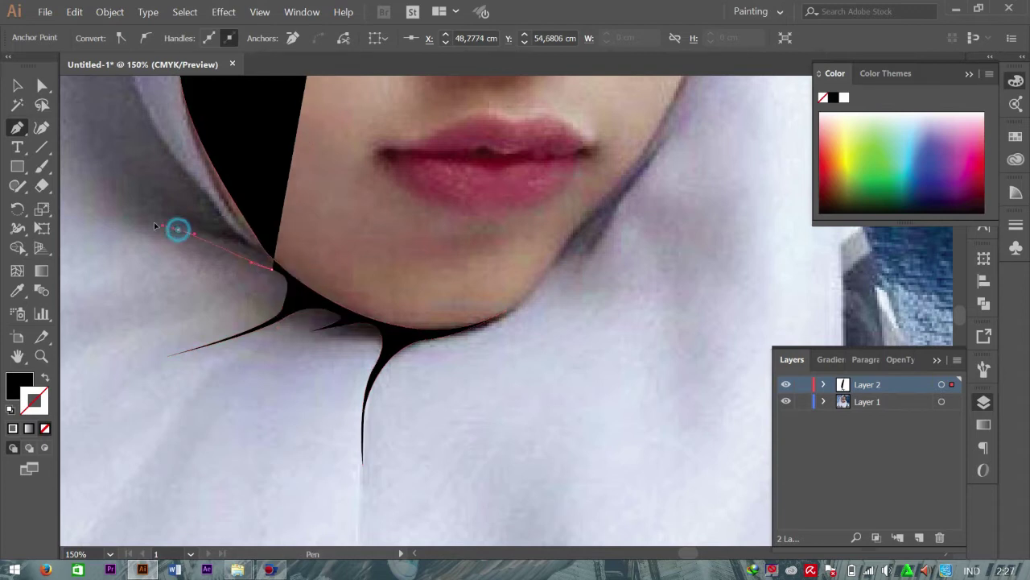
key("ctrl+1")
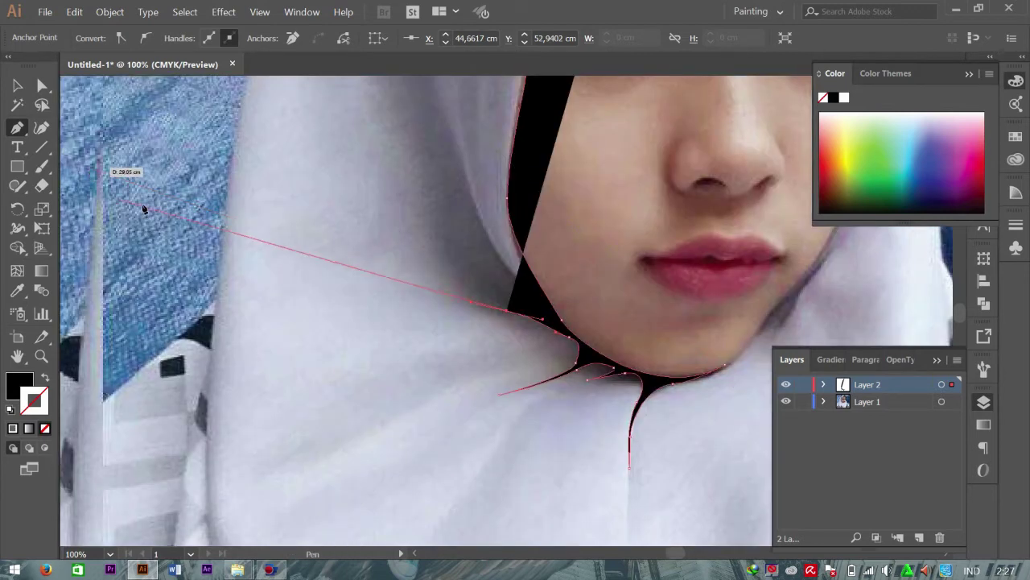
Step: Add points up the hood fold and back down to the chin, finishing that path
left_click(423, 241)
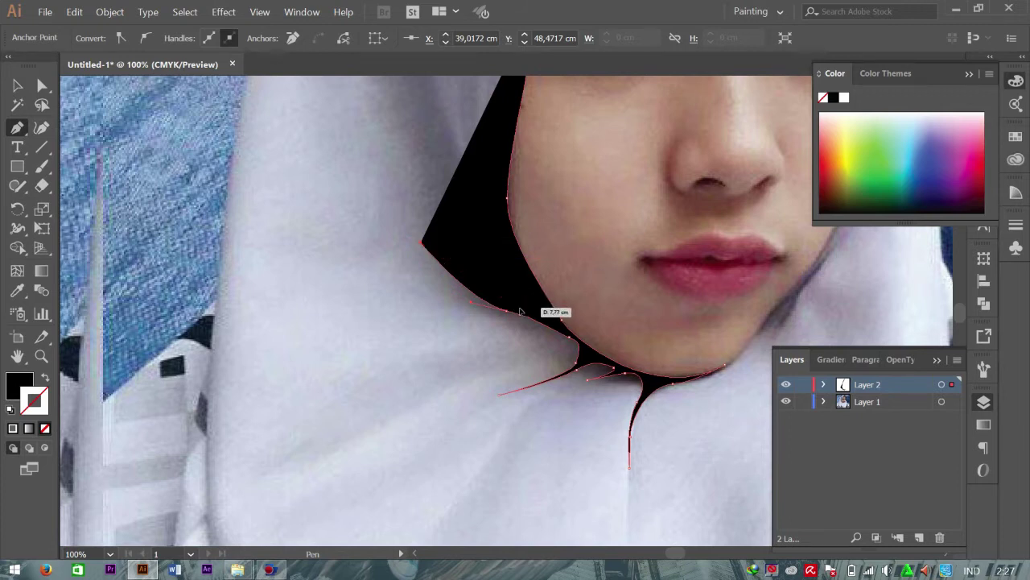
mouse_move(519, 309)
left_mouse_down()
mouse_move(554, 306)
mouse_move(510, 288)
mouse_move(449, 156)
left_mouse_up()
scroll(459, 169, "up", 3)
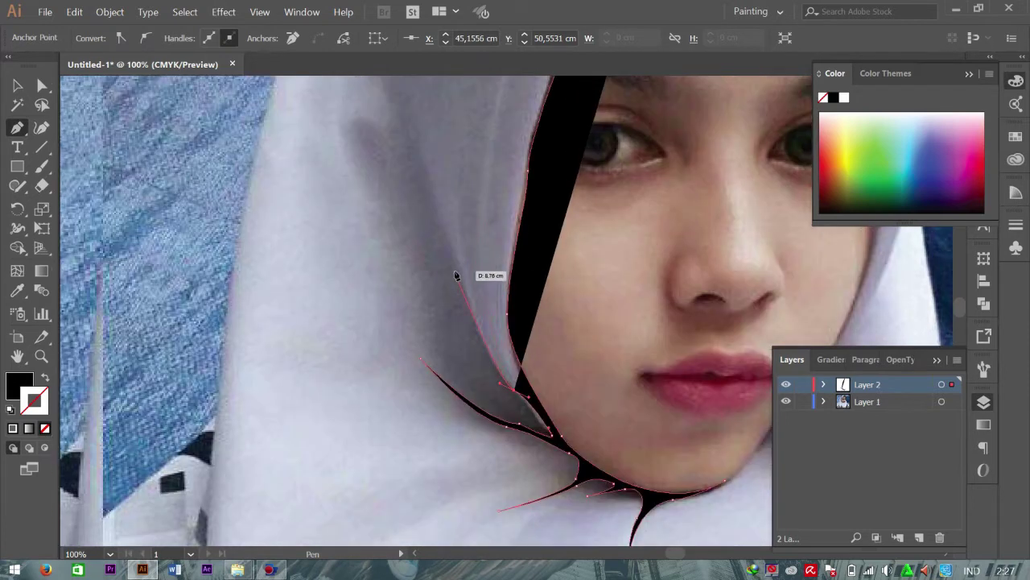
left_click(421, 151)
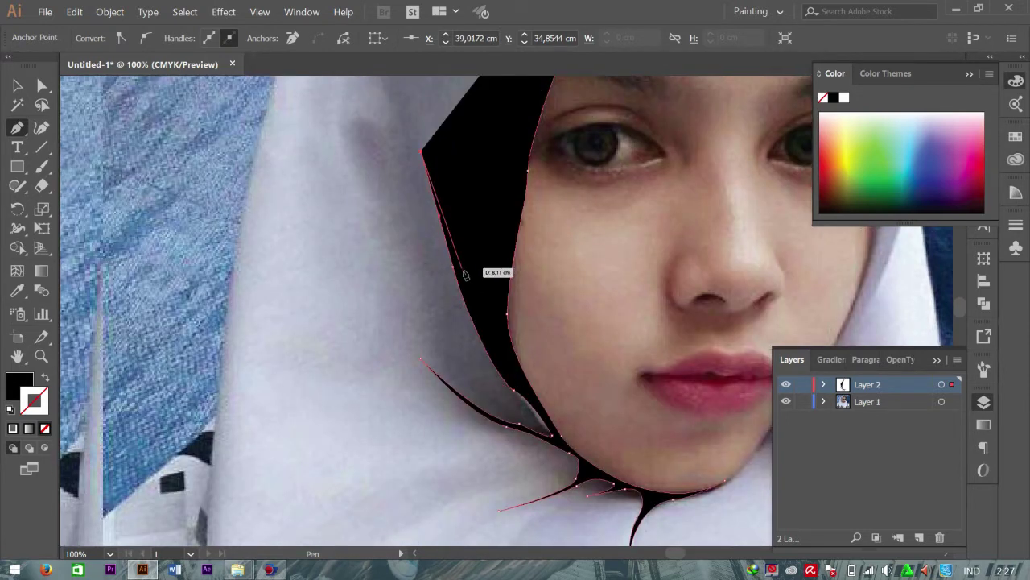
left_click_drag(466, 298, 480, 332)
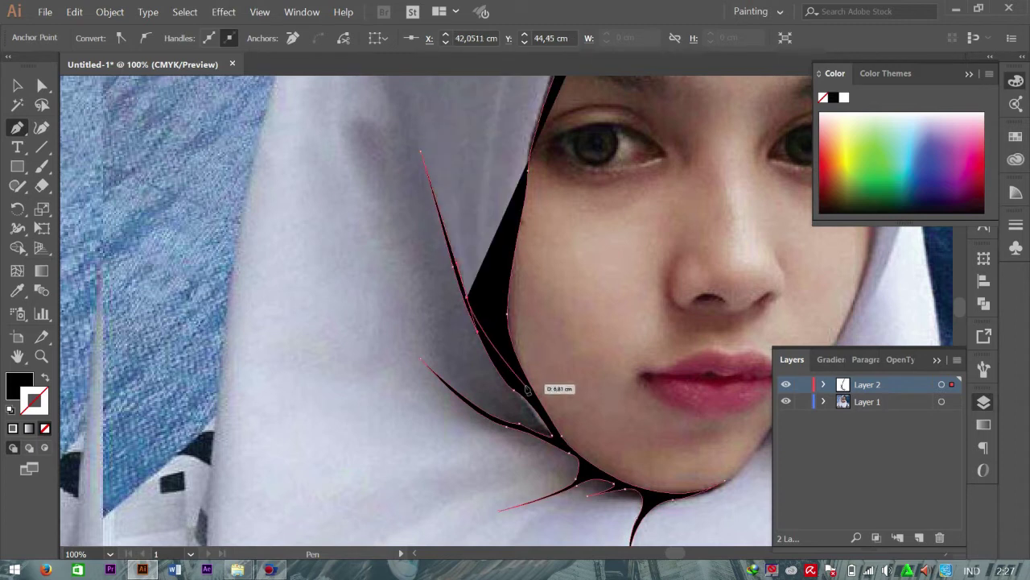
left_click_drag(524, 387, 533, 399)
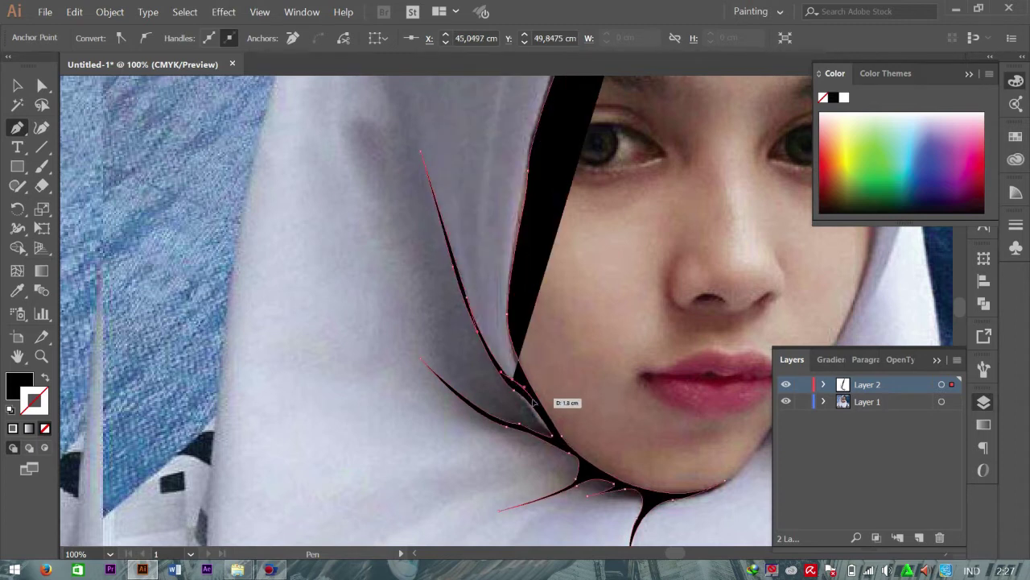
left_click(532, 400)
left_click(505, 309)
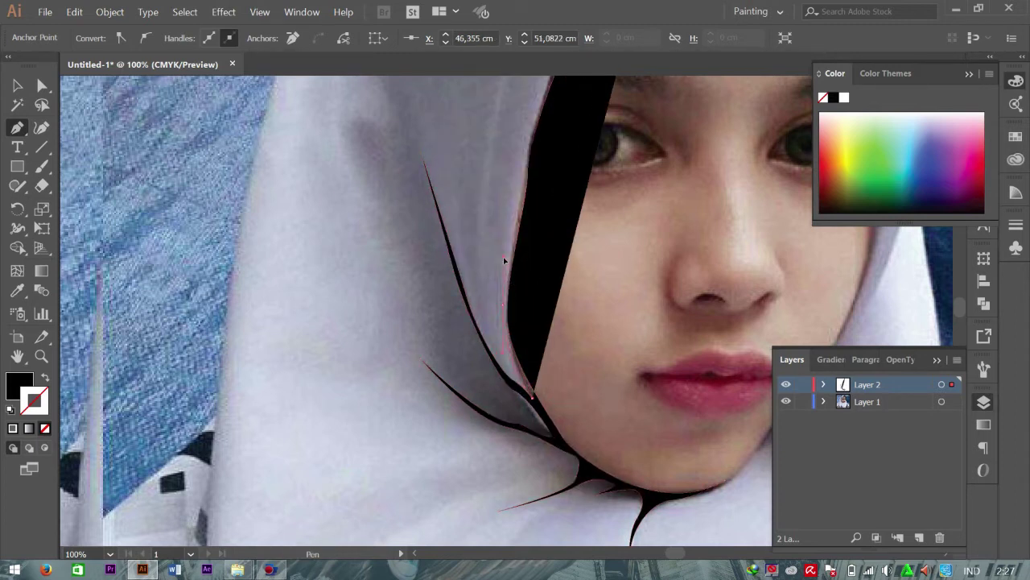
Step: Add anchors up the left inner hood edge
scroll(516, 273, "up", 1)
scroll(523, 281, "up", 4)
left_click(523, 277)
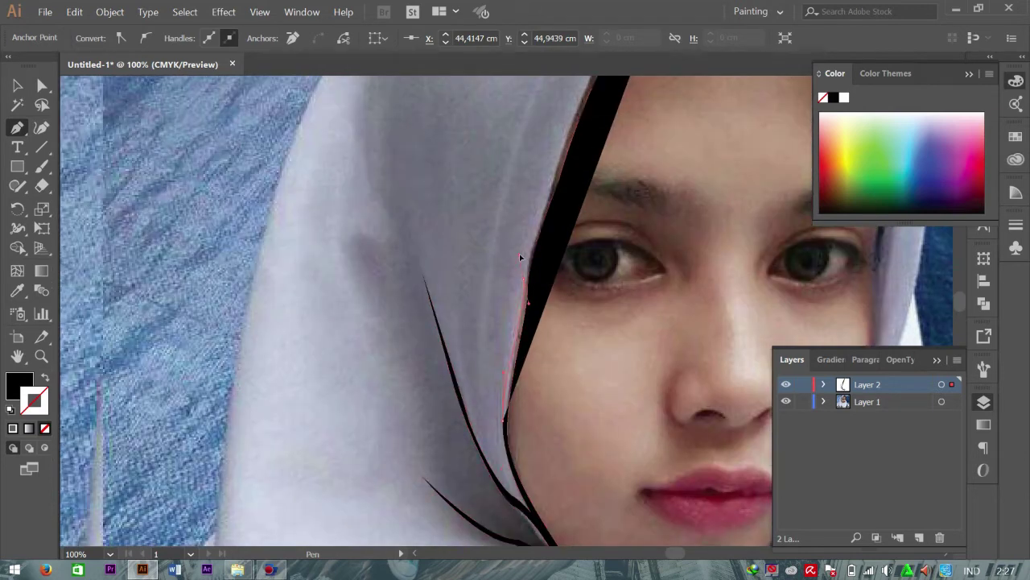
scroll(521, 257, "up", 3)
scroll(523, 259, "up", 3)
left_click(558, 304)
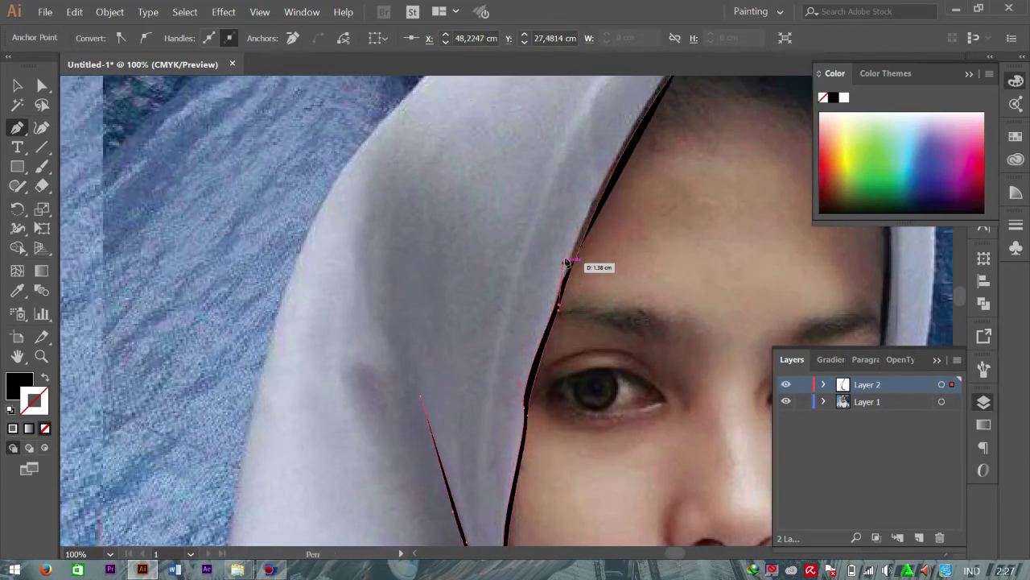
scroll(566, 263, "up", 4)
Step: Carry the outline past the eyebrow to the hood's top, then begin a right-edge path
left_click(674, 172)
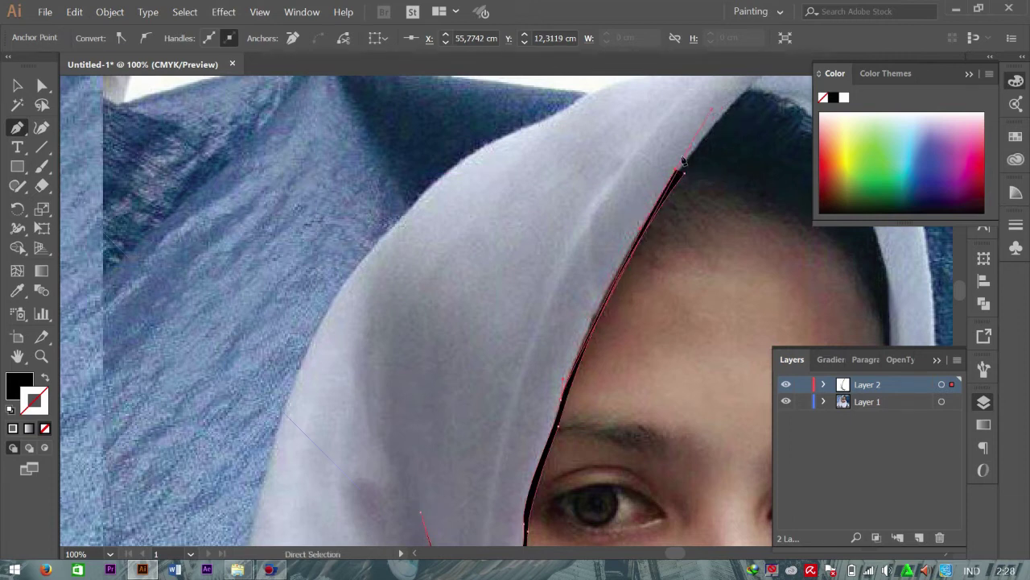
left_click(705, 135)
scroll(709, 129, "up", 2)
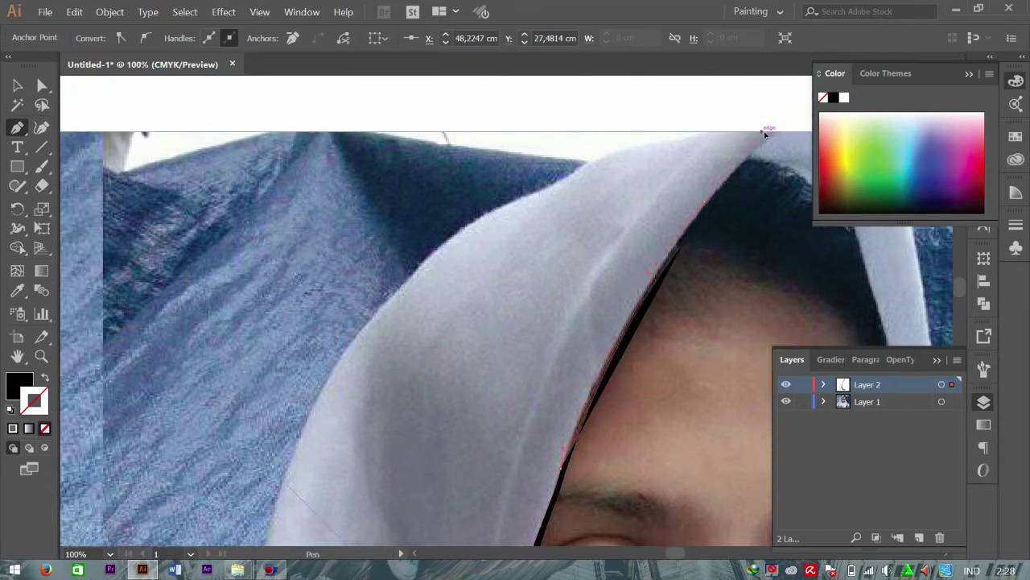
left_click(766, 134)
scroll(782, 134, "up", 1)
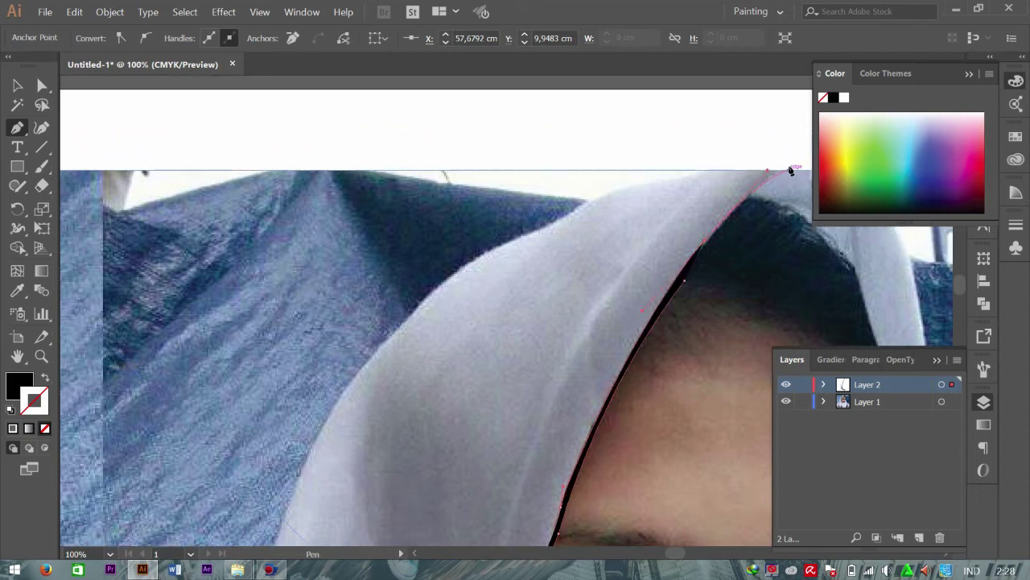
left_click(782, 171)
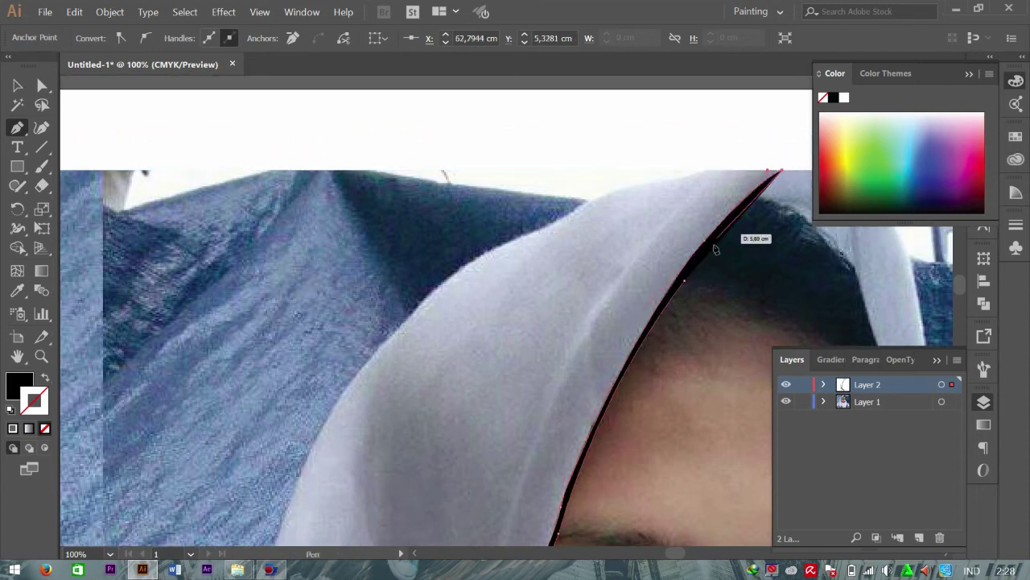
left_click(667, 322, "ctrl")
left_click_drag(580, 278, 273, 205)
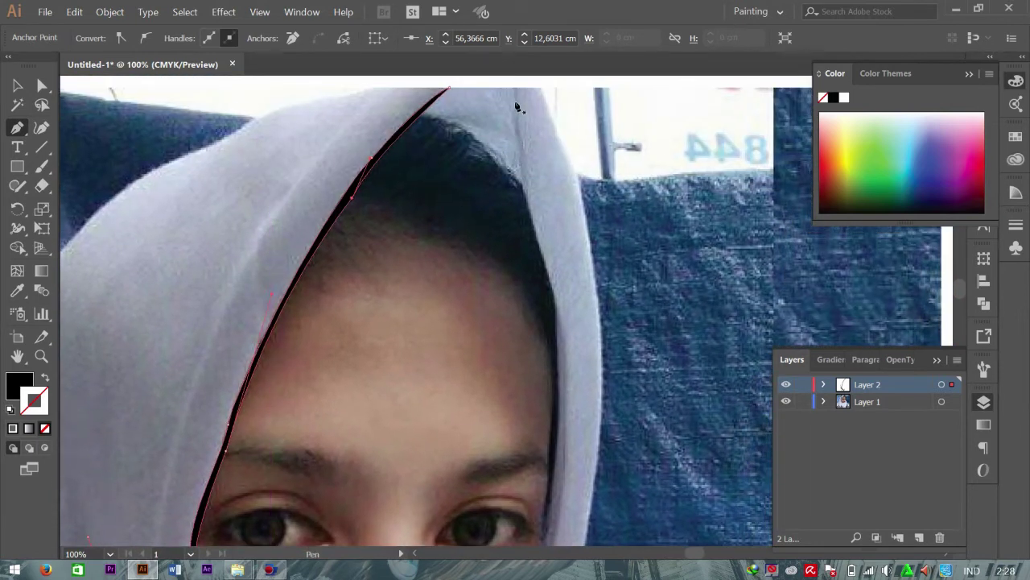
left_click(515, 98)
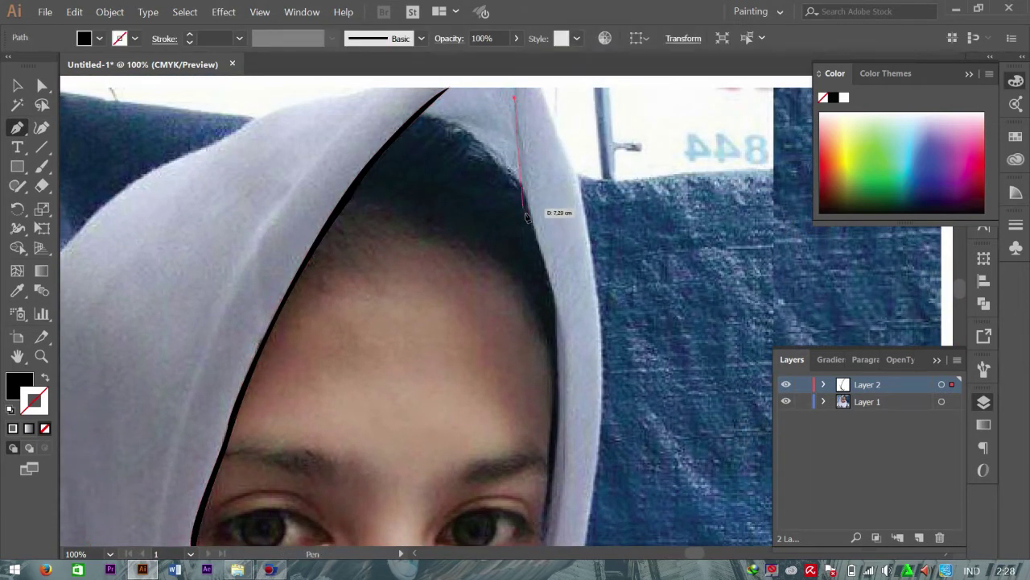
Step: Place anchors down the right hood edge from beside the eye past the cheek to the chin
left_click(539, 249)
scroll(539, 249, "down", 2)
left_click(554, 239)
left_click(554, 259)
scroll(558, 293, "down", 2)
left_click(554, 301)
left_click(548, 346)
scroll(547, 354, "down", 2)
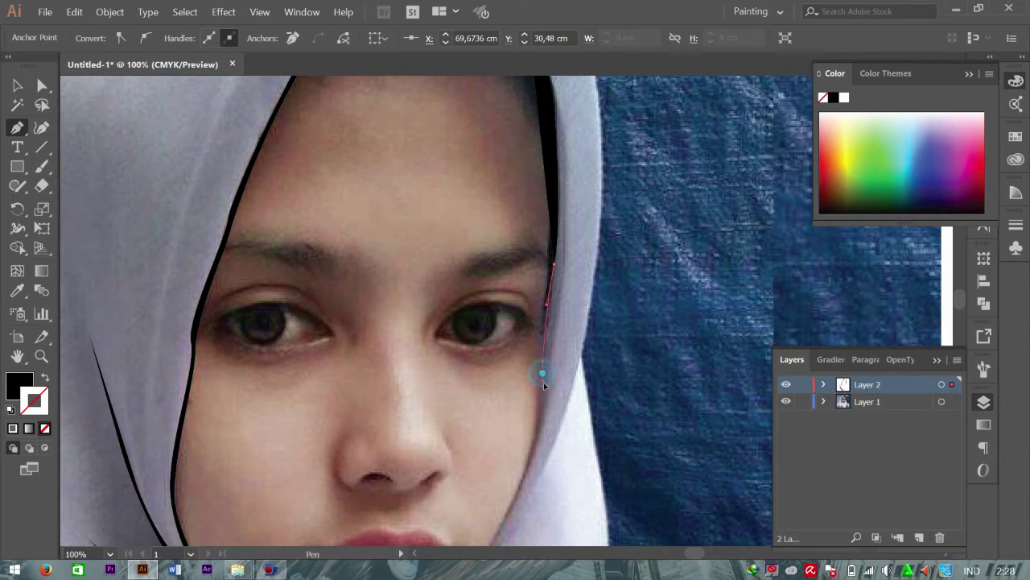
scroll(544, 385, "down", 3)
left_click(536, 370)
left_click(527, 397)
scroll(527, 379, "down", 5)
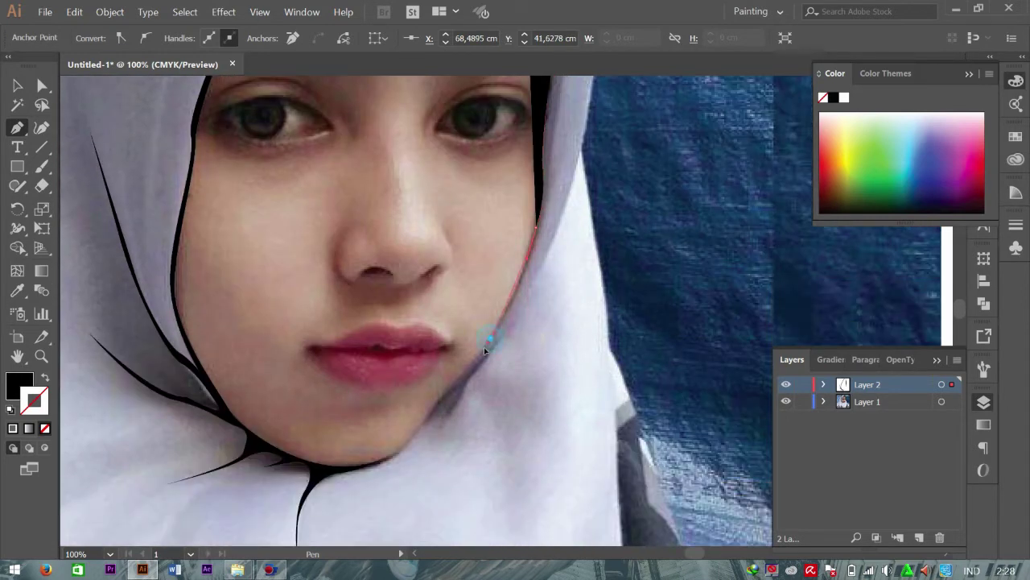
mouse_move(474, 364)
left_mouse_down()
mouse_move(435, 405)
mouse_move(449, 386)
left_mouse_up()
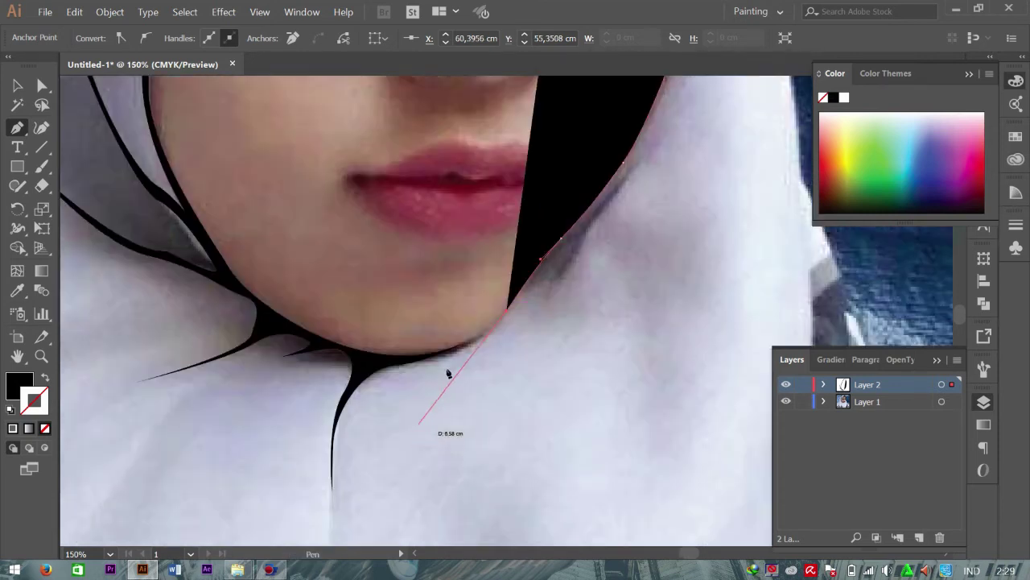
Step: Zoom in and narrow the shape into a sliver hugging the right hood edge
key("ctrl+plus")
left_click_drag(563, 253, 588, 227)
mouse_move(624, 162)
left_mouse_down()
mouse_move(638, 188)
mouse_move(653, 160)
mouse_move(353, 326)
mouse_move(241, 423)
left_mouse_up()
left_click_drag(334, 304, 358, 259)
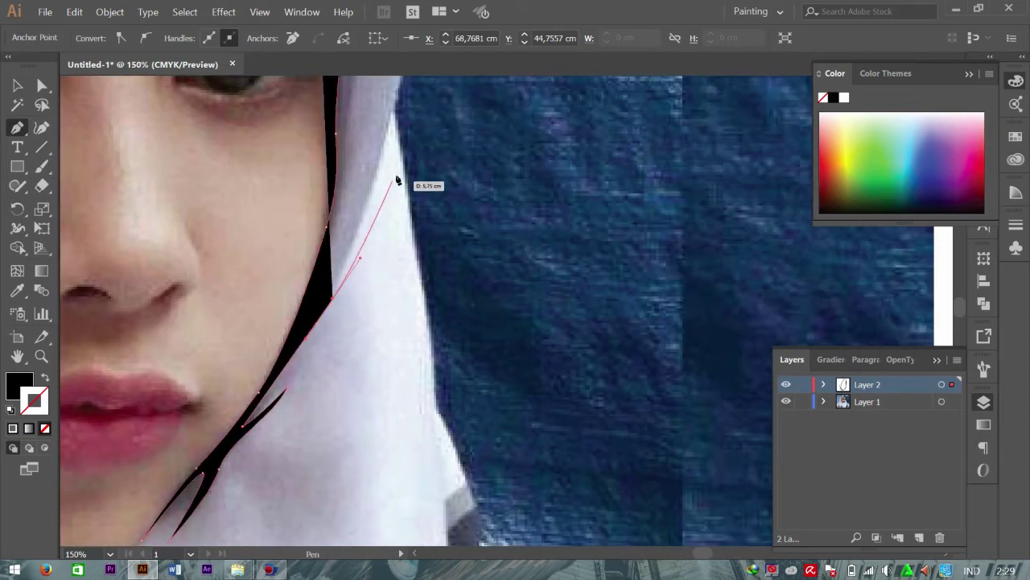
left_click(391, 134)
left_click_drag(327, 316, 334, 281)
left_click(293, 342)
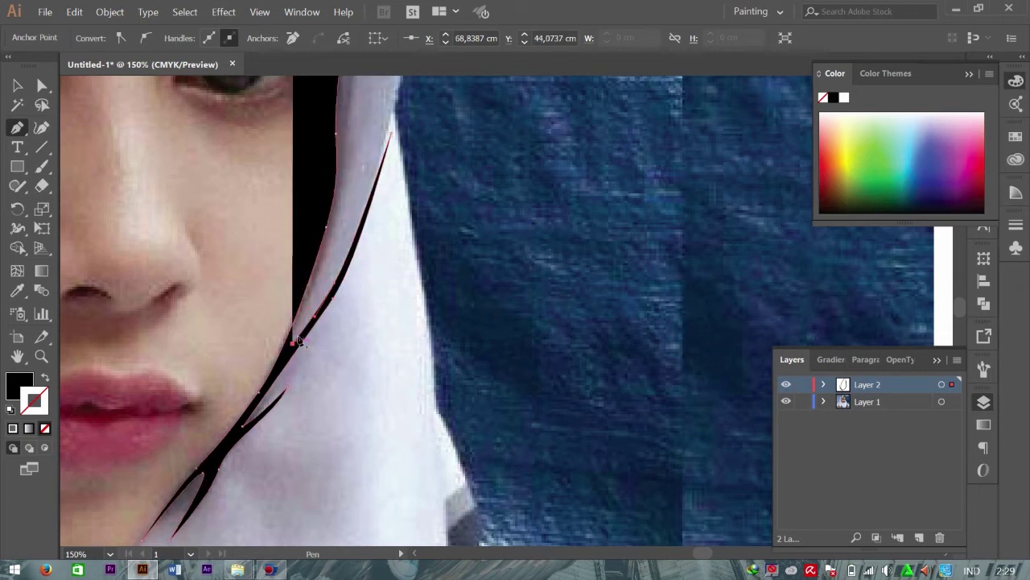
scroll(322, 241, "up", 5)
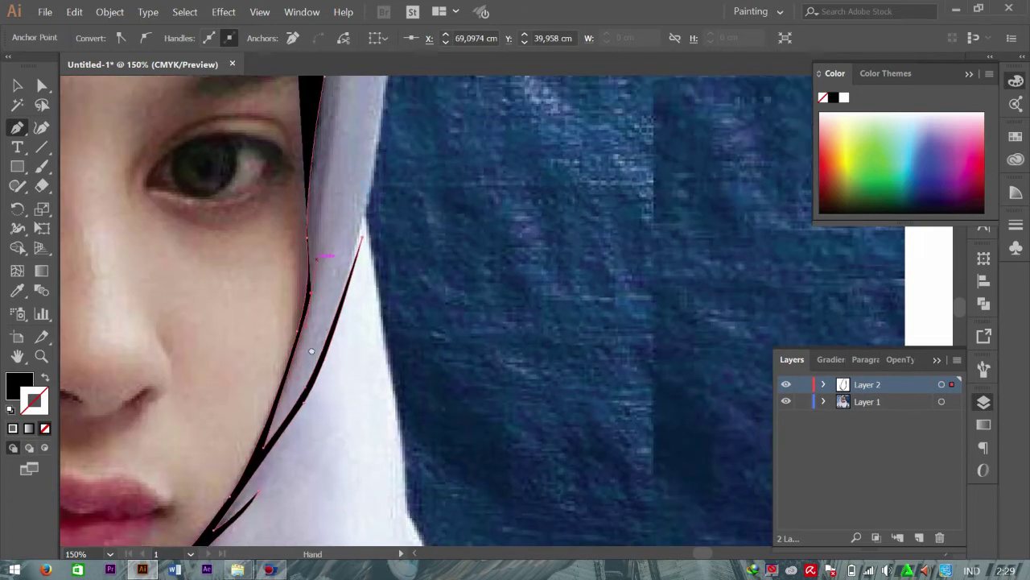
Step: Extend the sliver up the hood edge beside the eye toward the forehead
left_click_drag(294, 263, 270, 369)
left_click_drag(299, 212, 291, 266)
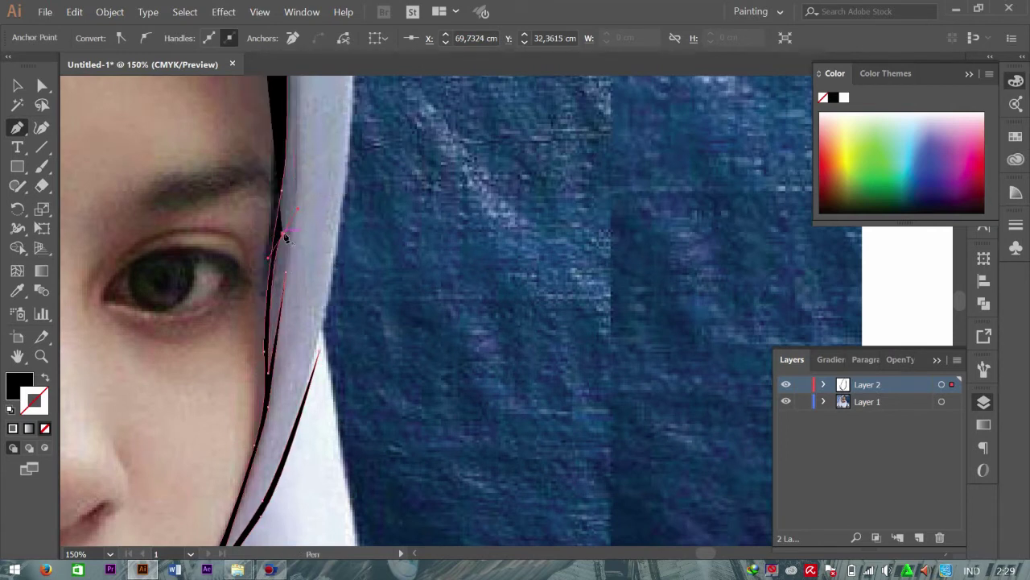
left_click_drag(290, 257, 290, 254)
left_click_drag(287, 215, 289, 217)
scroll(298, 166, "up", 3)
left_click_drag(304, 436, 293, 451)
mouse_move(312, 373)
left_mouse_down()
mouse_move(319, 301)
mouse_move(329, 302)
left_mouse_up()
left_click_drag(321, 352, 323, 355)
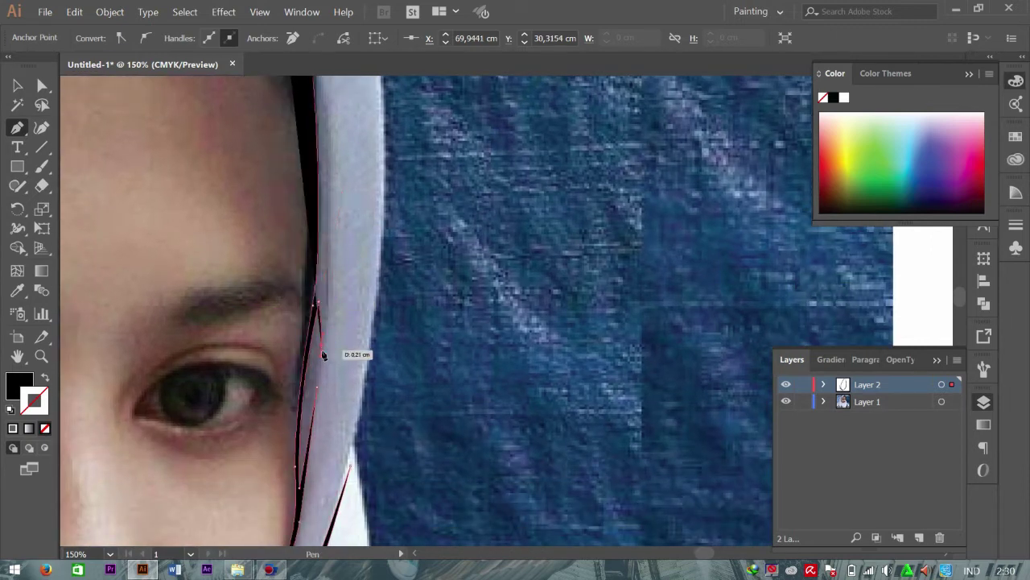
Step: Curve the outline up to the hood's top, then start a path at its outer top edge
left_click_drag(340, 230, 357, 346)
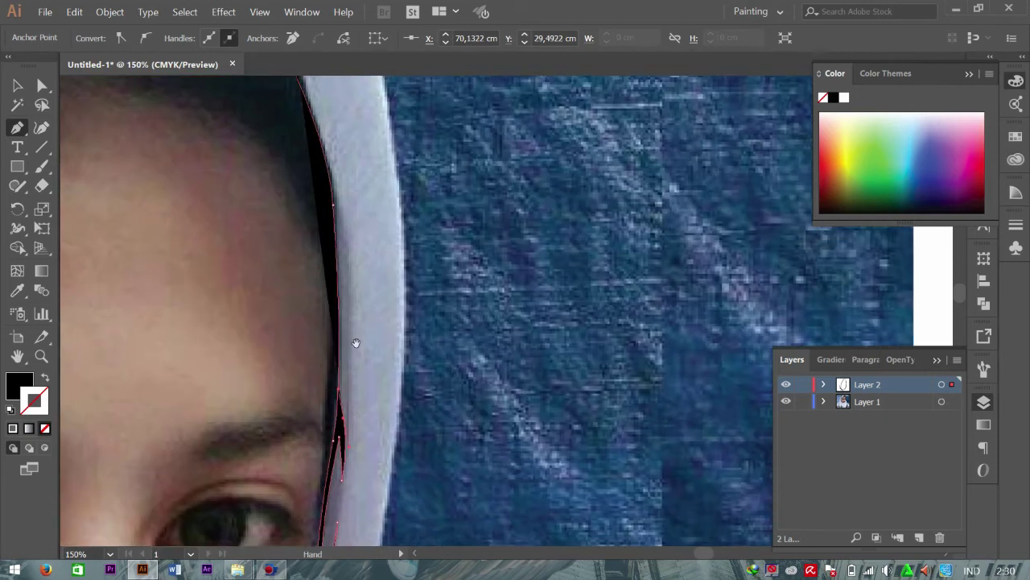
left_click_drag(344, 305, 343, 210)
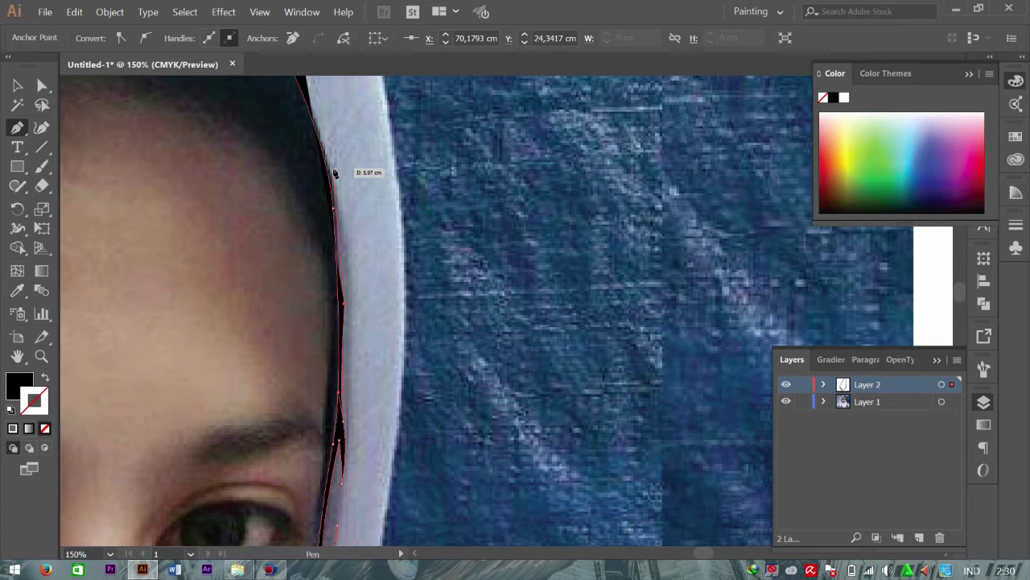
left_click(331, 172)
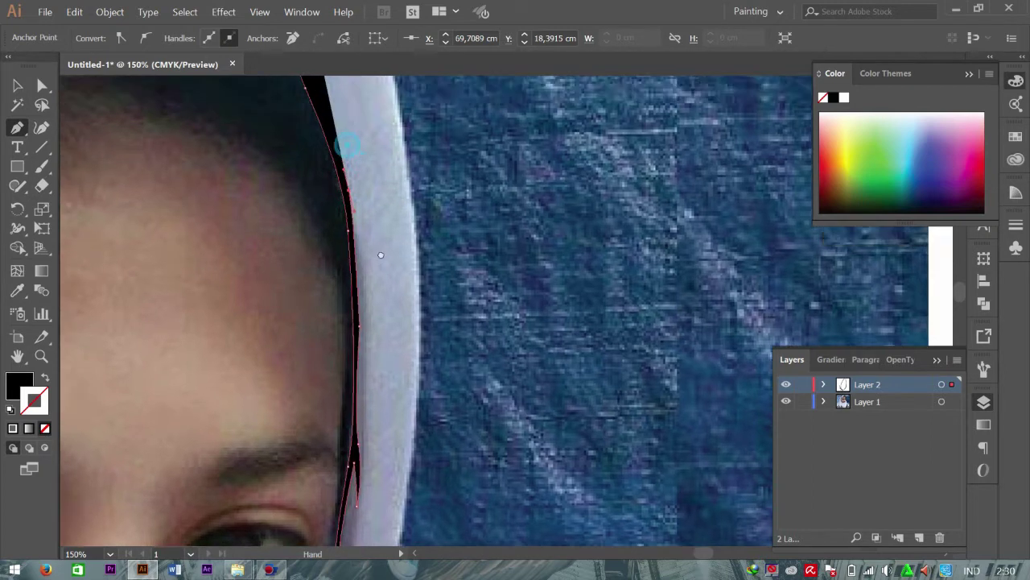
mouse_move(331, 172)
left_mouse_down()
mouse_move(380, 271)
mouse_move(365, 229)
left_mouse_up()
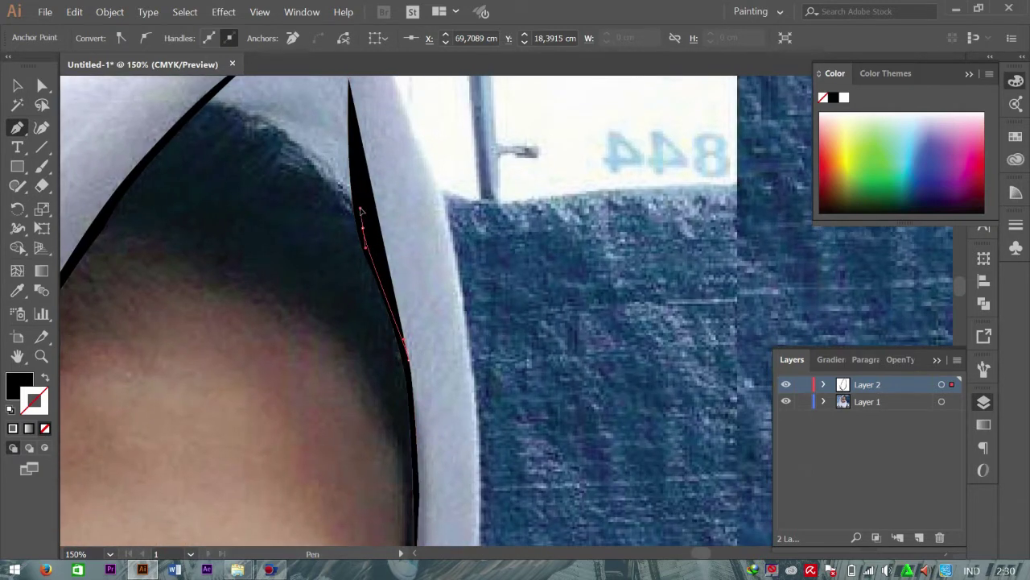
left_click_drag(351, 113, 346, 100)
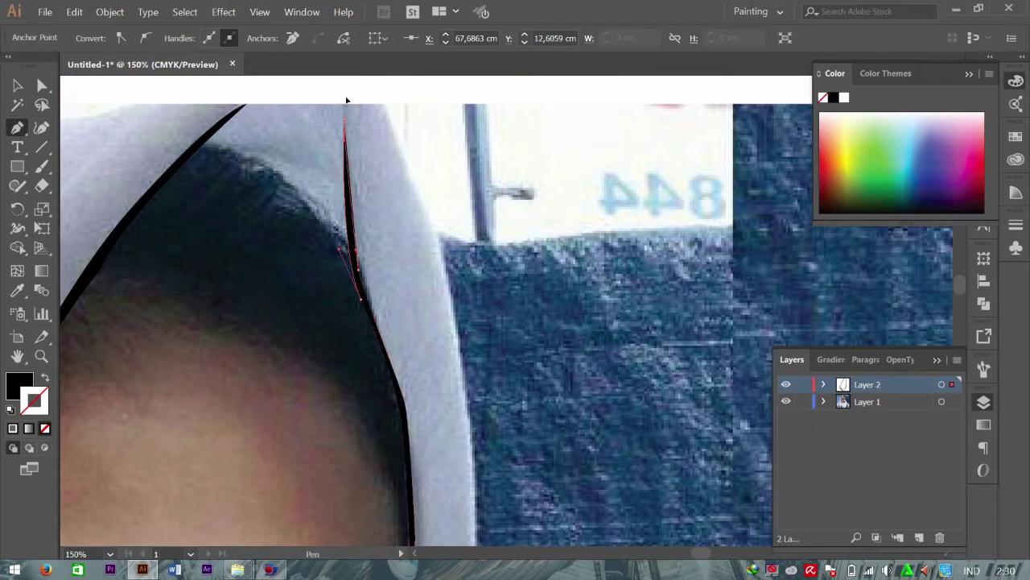
scroll(348, 94, "down", 3)
scroll(545, 134, "down", 3)
scroll(617, 306, "down", 3)
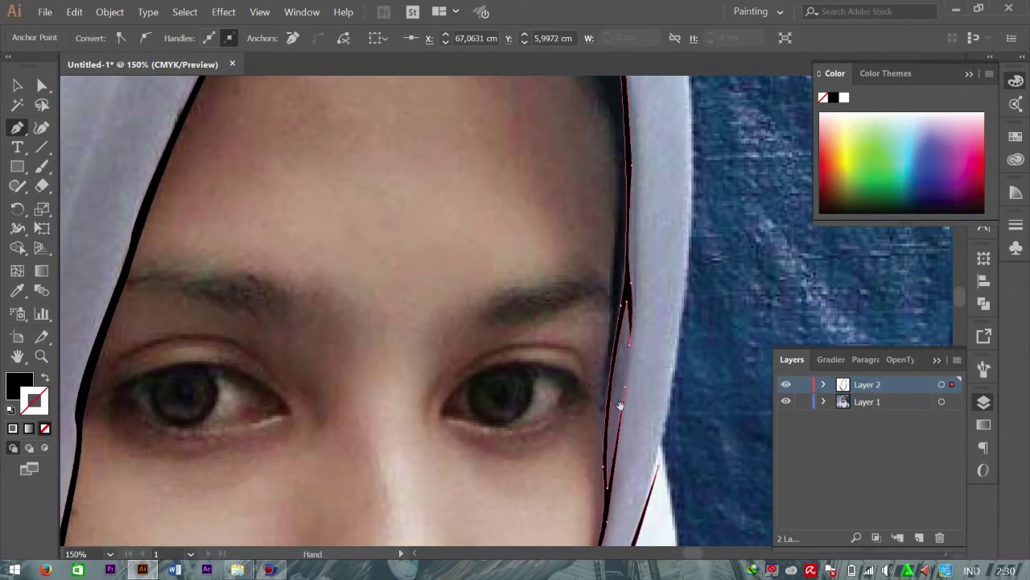
scroll(620, 404, "down", 2)
scroll(467, 390, "up", 3)
scroll(437, 442, "up", 2)
scroll(478, 425, "up", 2)
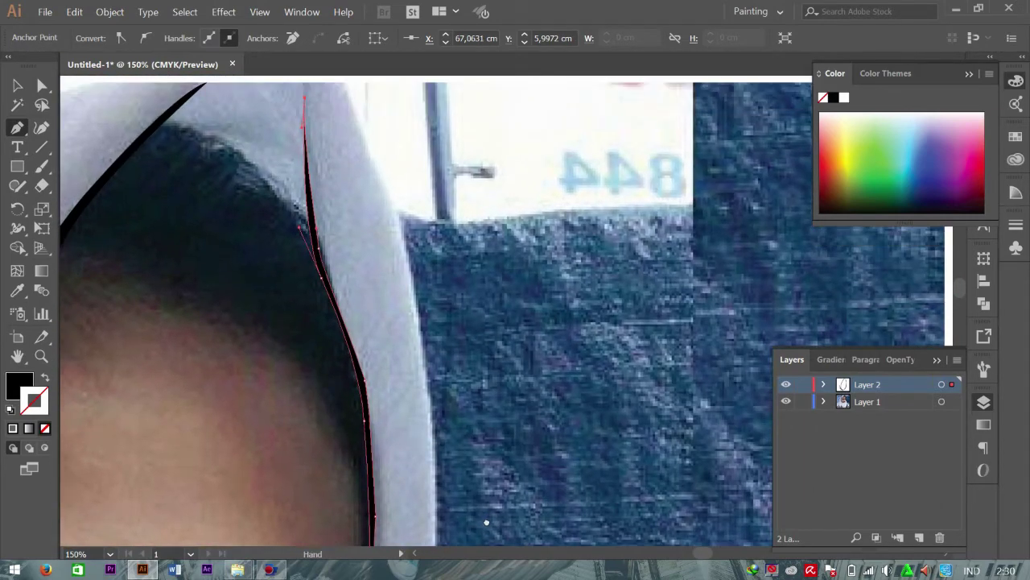
scroll(383, 189, "up", 2)
left_click(336, 107)
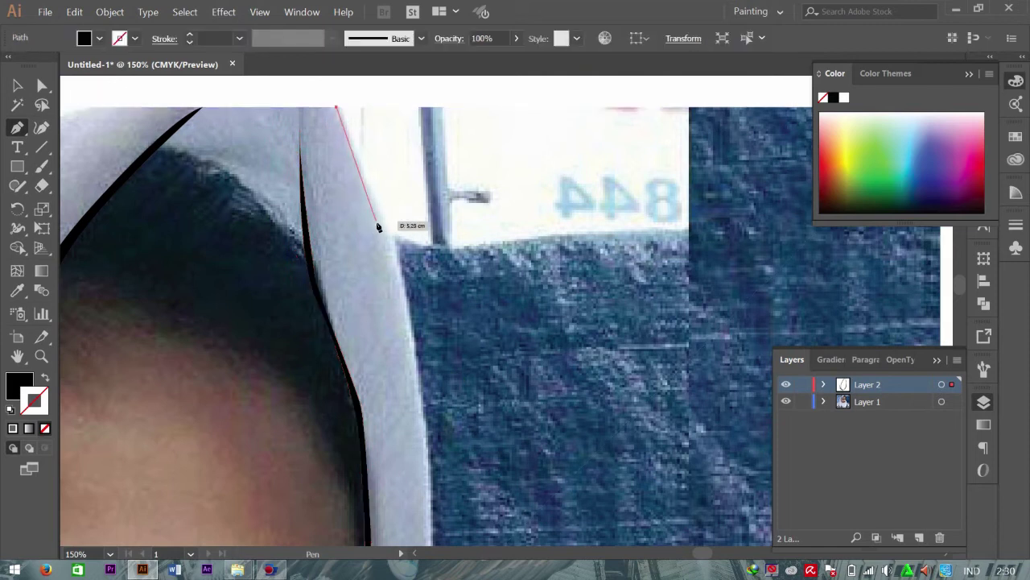
Step: Trace the hood's outer right edge down past eye level and back up to the tip
left_click(402, 268)
scroll(466, 354, "down", 5)
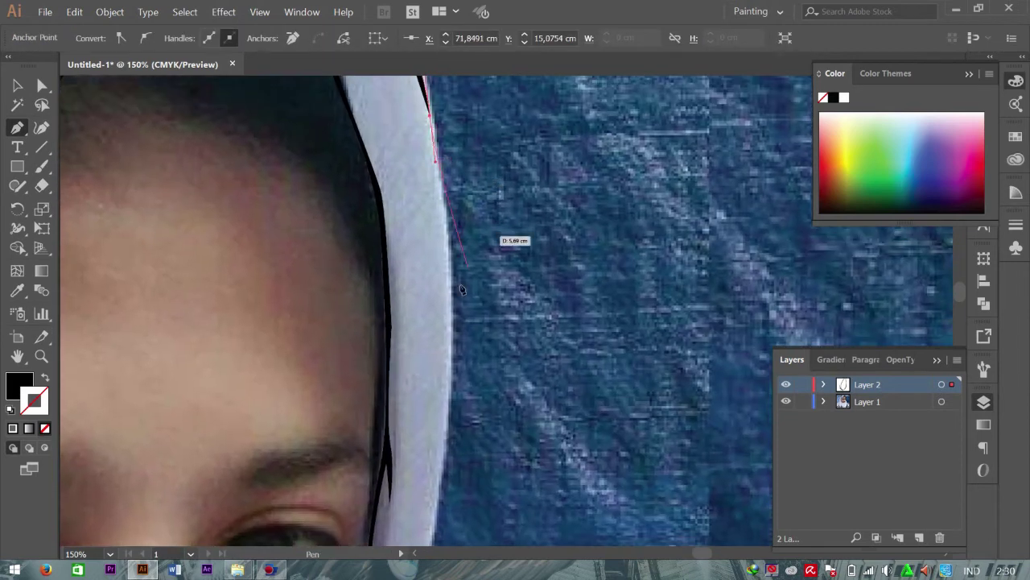
scroll(445, 347, "down", 1, "alt")
scroll(458, 355, "down", 3)
scroll(475, 358, "down", 3)
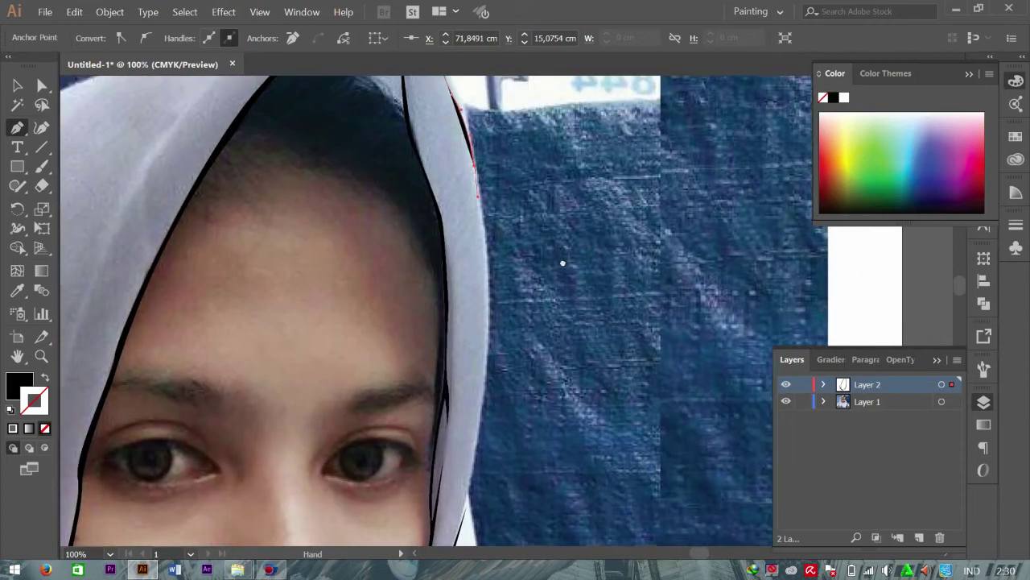
scroll(495, 365, "down", 1)
left_click(472, 364)
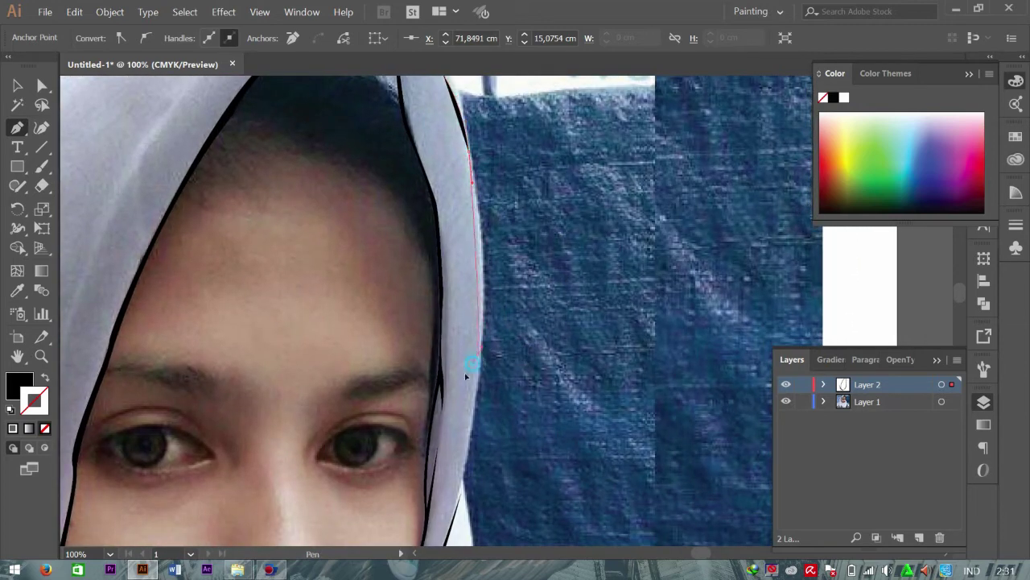
left_click(469, 429)
left_click(464, 474)
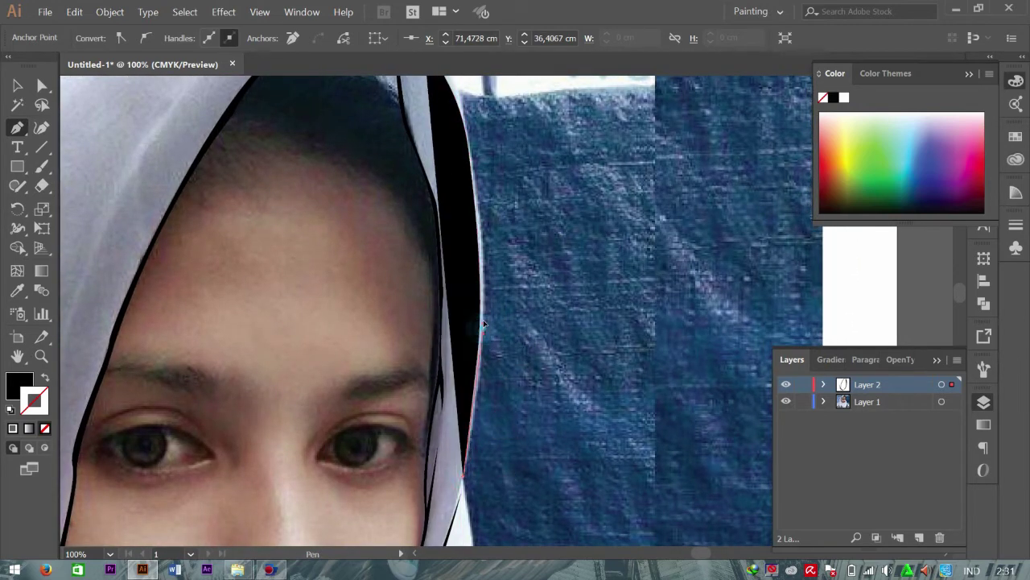
left_click(486, 311)
scroll(486, 311, "up", 2)
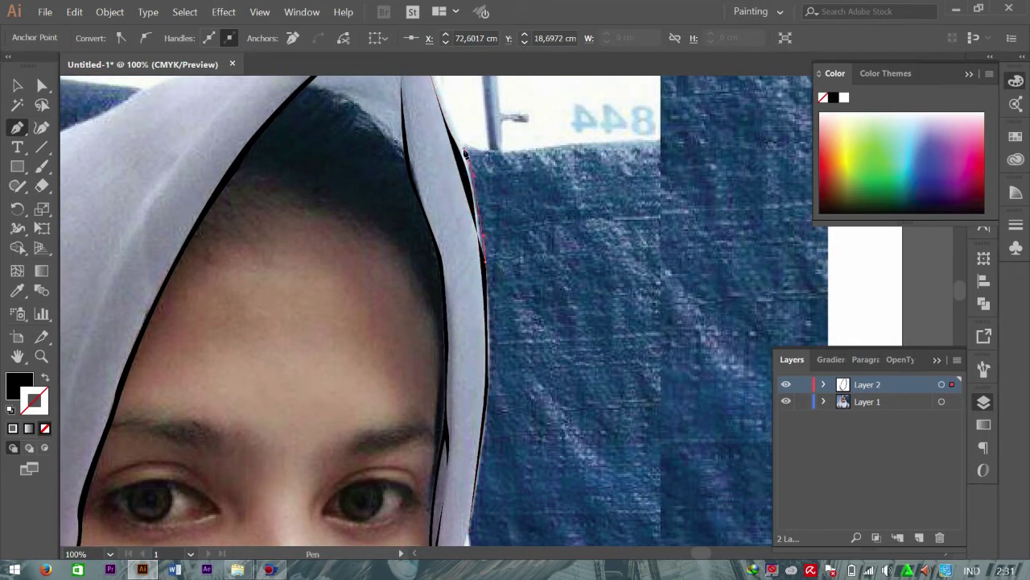
scroll(464, 153, "up", 2)
left_click(465, 136)
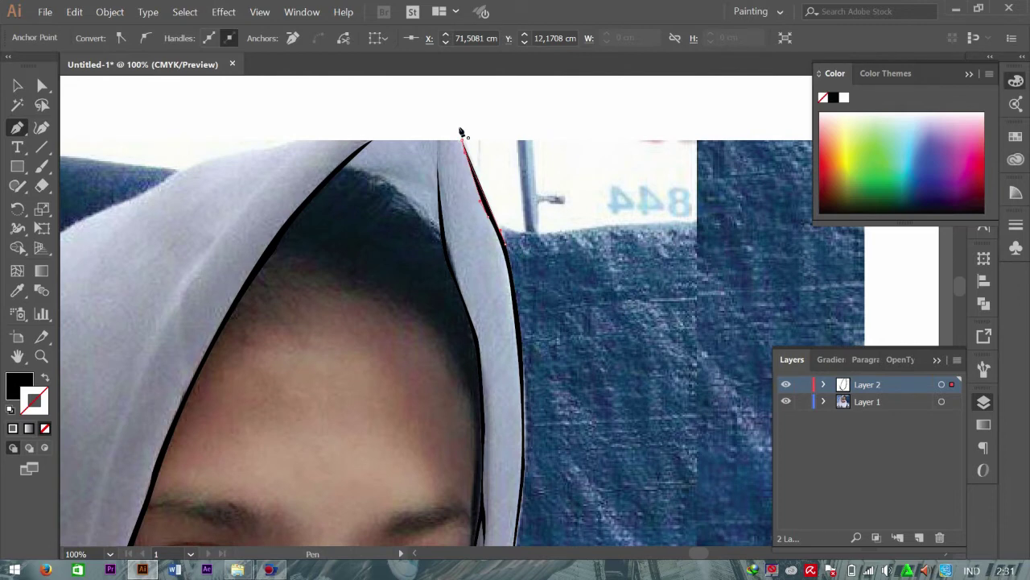
scroll(473, 288, "down", 5)
scroll(424, 345, "left", 5)
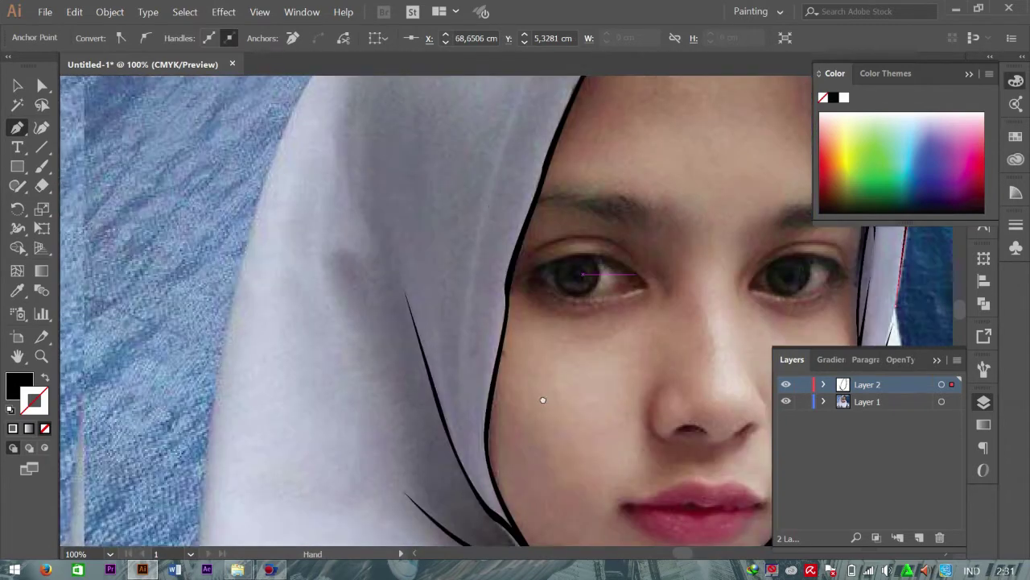
Step: Zoom out to 66.67% and trace the left hood fold from its lower end back up
scroll(543, 399, "up", 3)
scroll(467, 282, "up", 4)
scroll(467, 281, "right", 2)
scroll(409, 414, "up", 1)
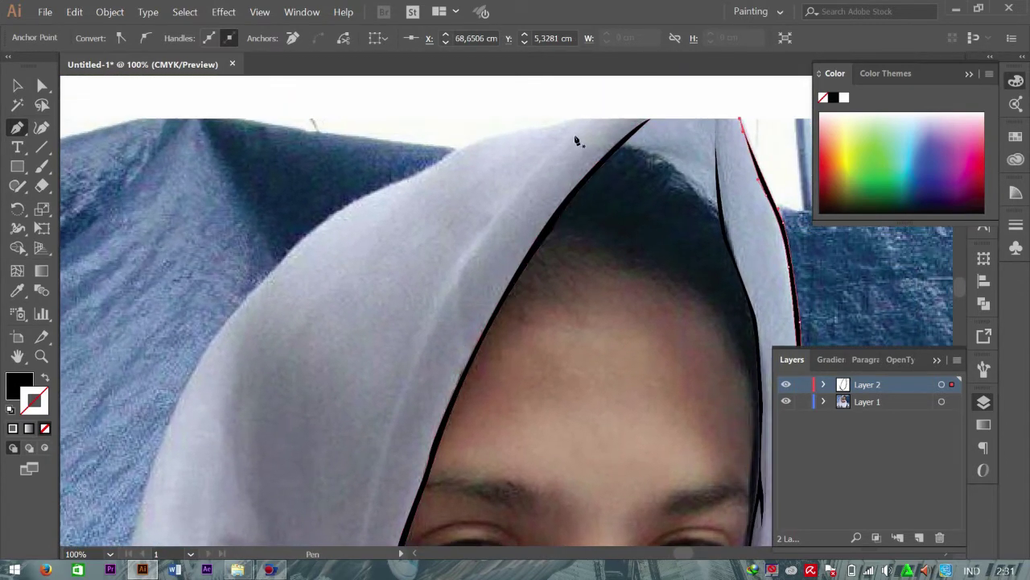
key("ctrl+minus")
scroll(412, 296, "down", 5)
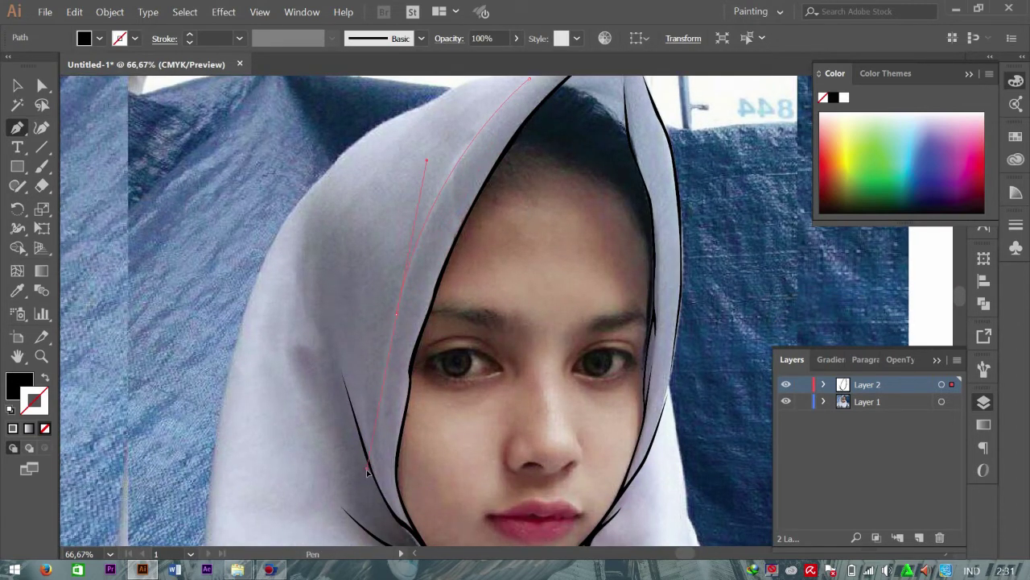
left_click_drag(372, 456, 367, 468)
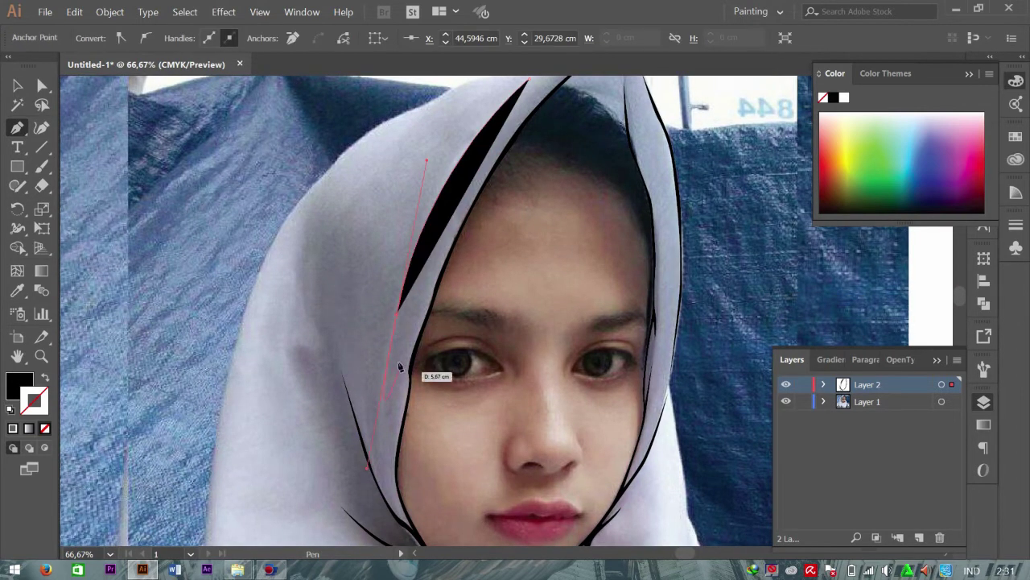
left_click(381, 403)
mouse_move(402, 278)
left_mouse_down()
mouse_move(396, 338)
mouse_move(394, 312)
left_mouse_up()
Step: Extend the outline along the hood's top-left edge, undoing a misplaced point
mouse_move(529, 81)
left_mouse_down()
mouse_move(593, 121)
mouse_move(632, 113)
left_mouse_up()
left_click_drag(476, 199, 413, 241)
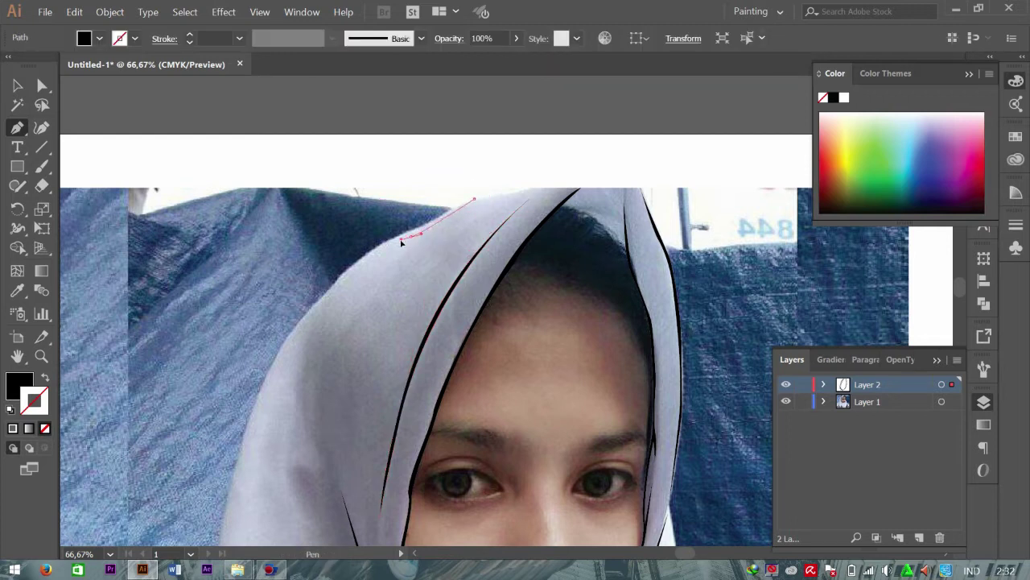
mouse_move(331, 288)
left_mouse_down()
mouse_move(318, 325)
mouse_move(306, 318)
mouse_move(348, 276)
left_mouse_up()
key("ctrl+z")
key("ctrl+z")
left_click_drag(330, 290, 314, 324)
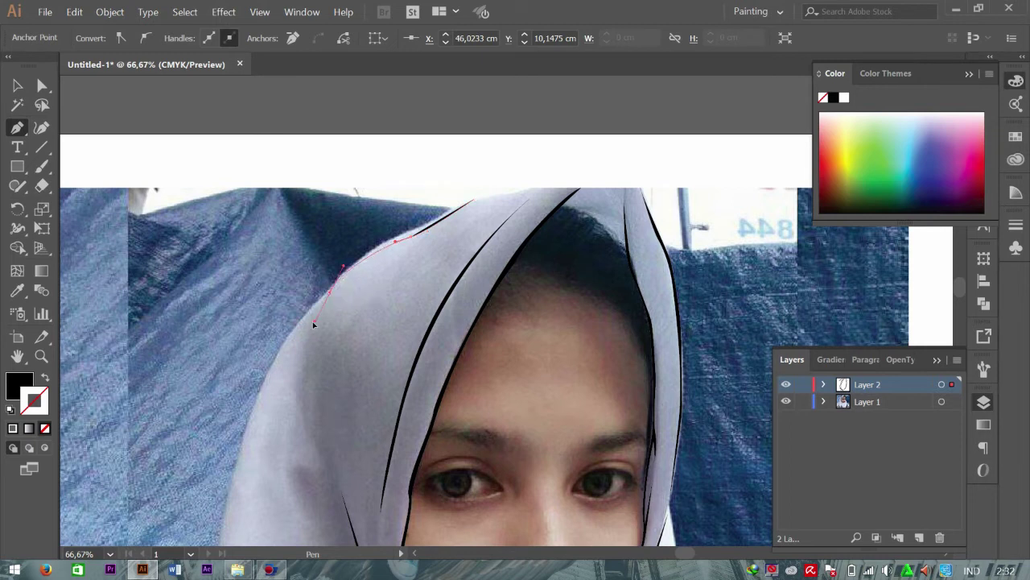
Step: Continue the outline down the hijab's outer left edge to the shoulder
mouse_move(249, 417)
left_mouse_down()
mouse_move(243, 449)
mouse_move(279, 435)
left_mouse_up()
scroll(283, 417, "down", 3)
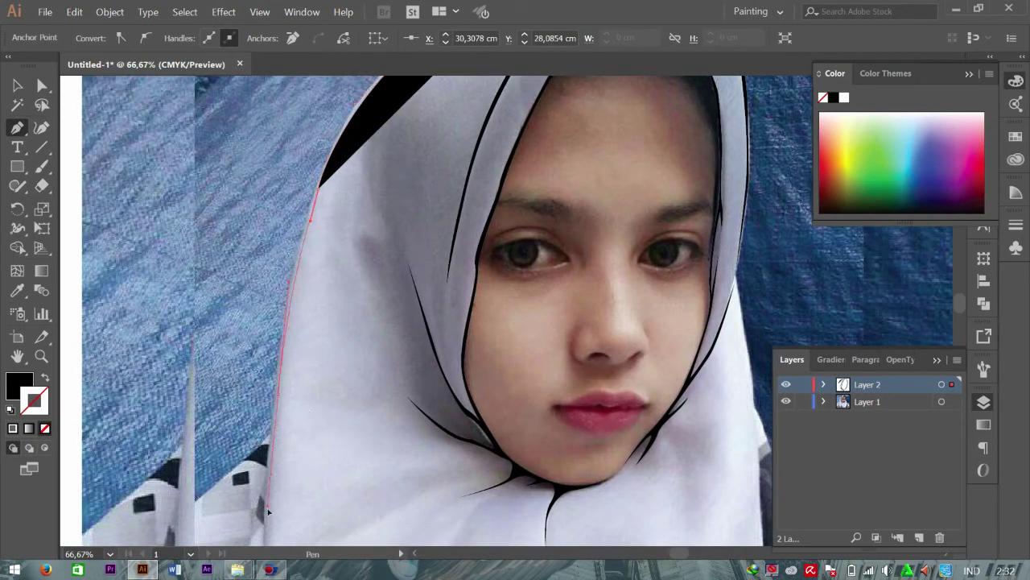
scroll(263, 297, "down", 3)
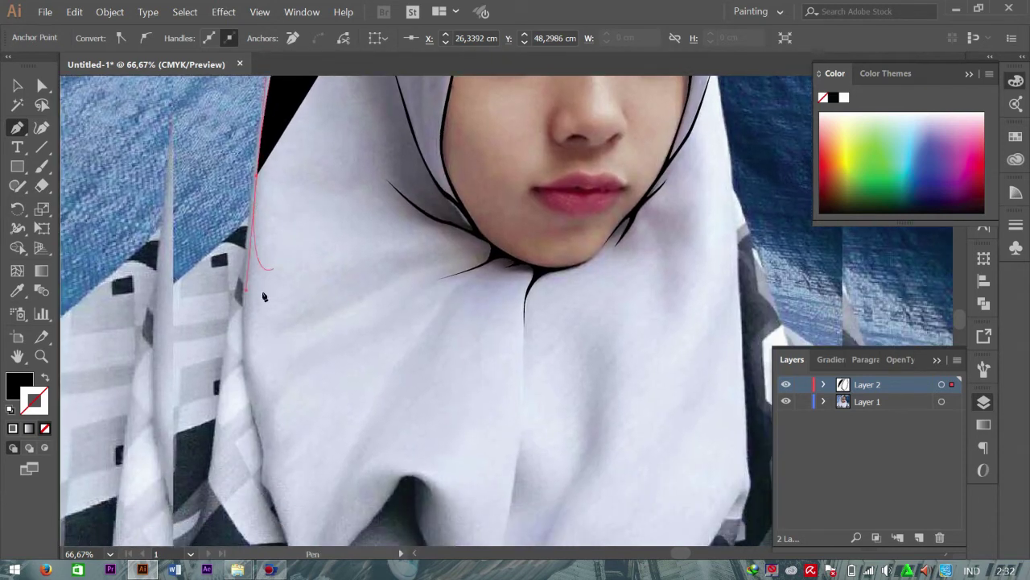
left_click(246, 347)
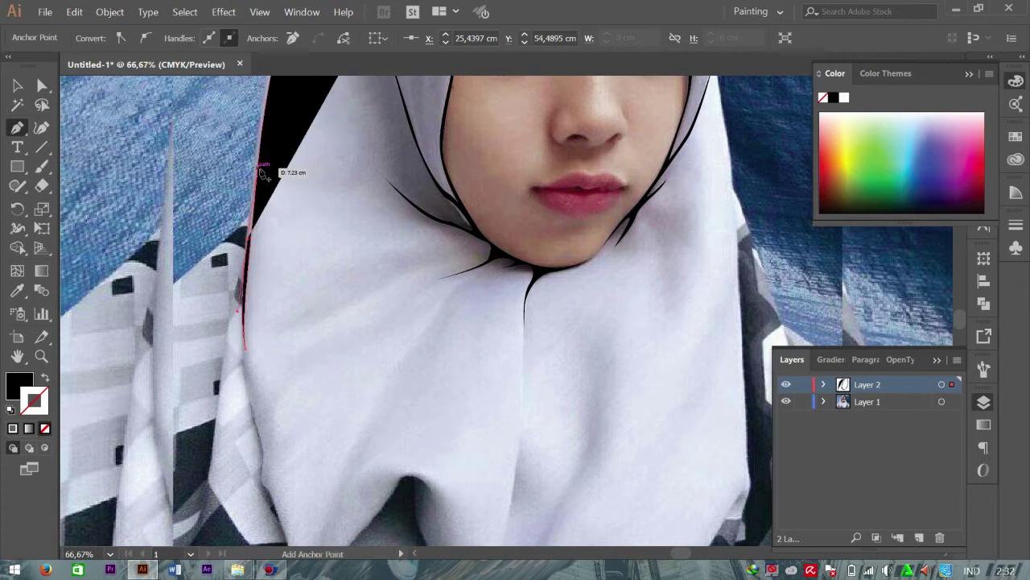
key("ctrl+1")
left_click_drag(488, 296, 497, 185)
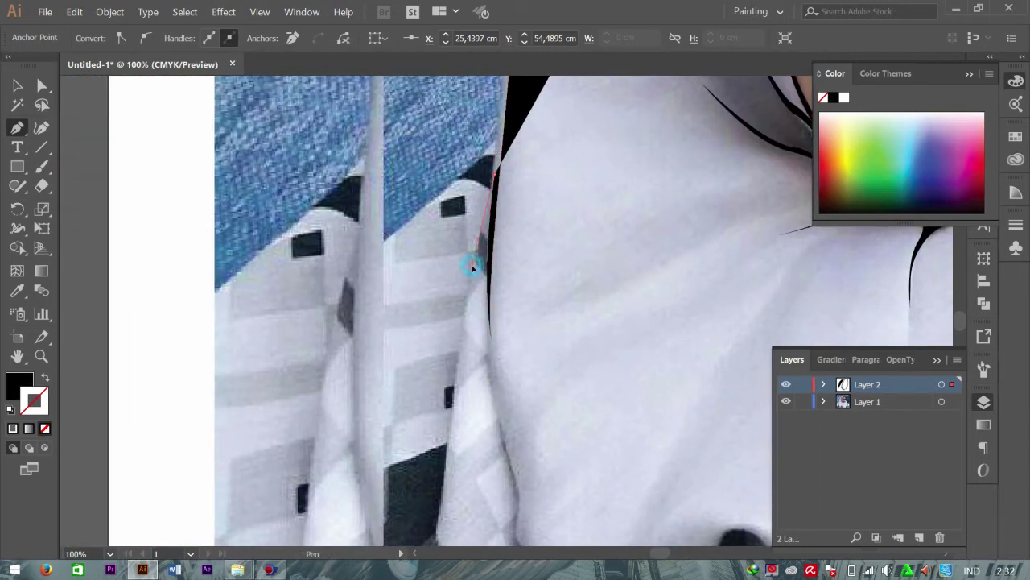
left_click_drag(490, 151, 453, 201)
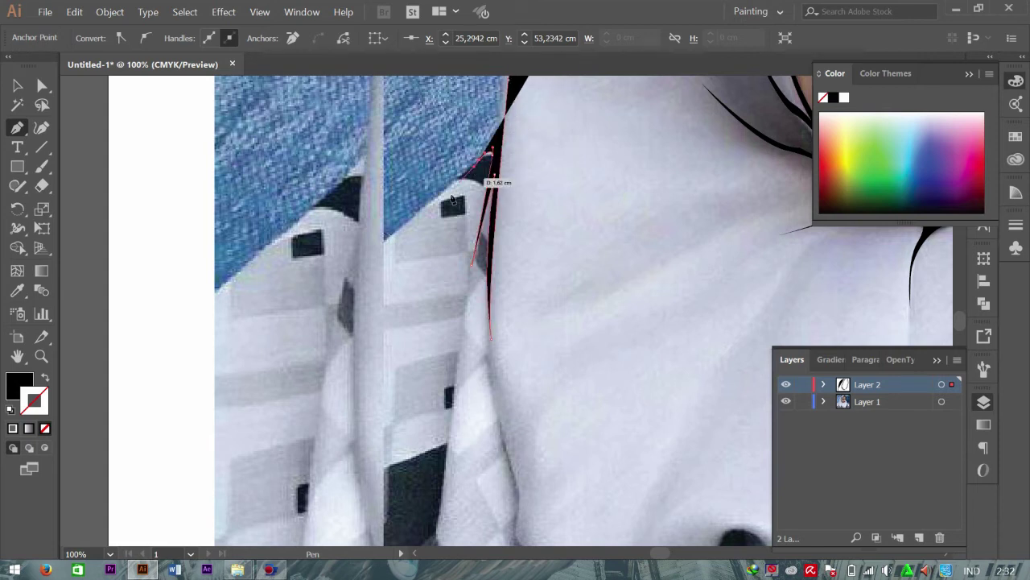
left_click(383, 241)
mouse_move(490, 152)
left_mouse_down()
mouse_move(502, 105)
mouse_move(497, 324)
left_mouse_up()
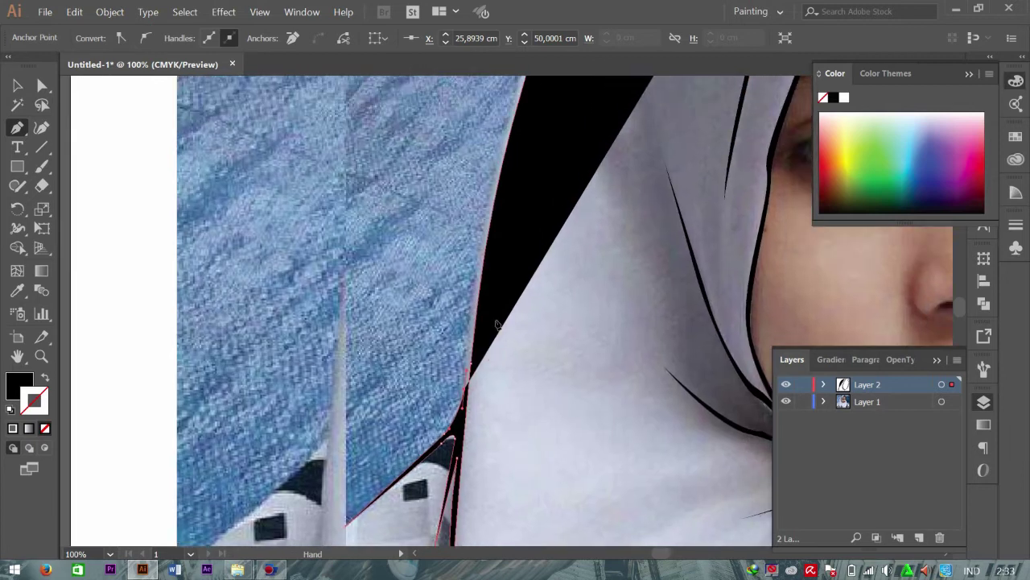
Step: Anchor the line up the hijab's left edge and curve it over the top of the head
left_click(490, 207)
scroll(527, 207, "down", 1)
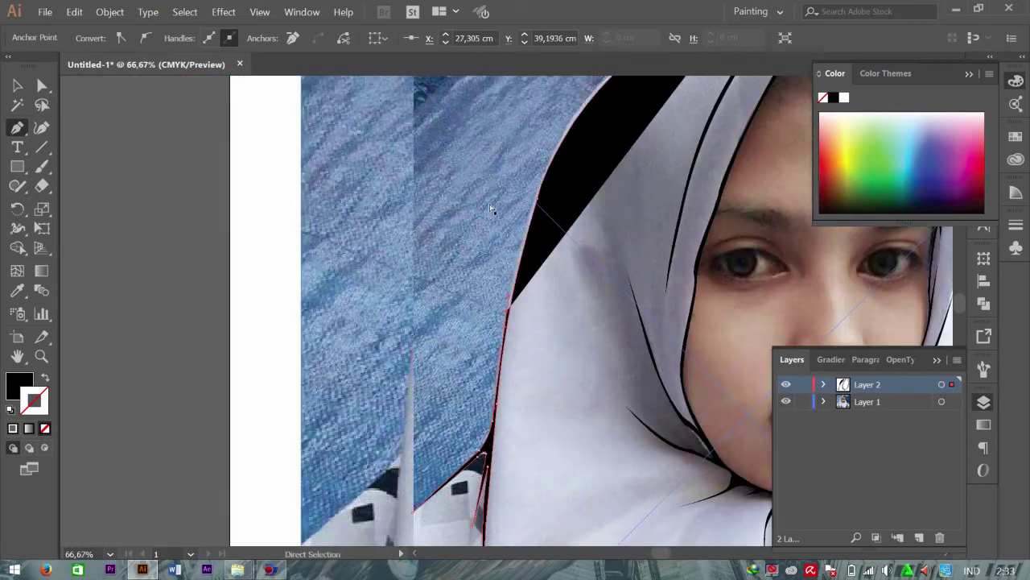
scroll(535, 209, "down", 1)
left_click_drag(541, 209, 563, 179)
left_click(565, 148)
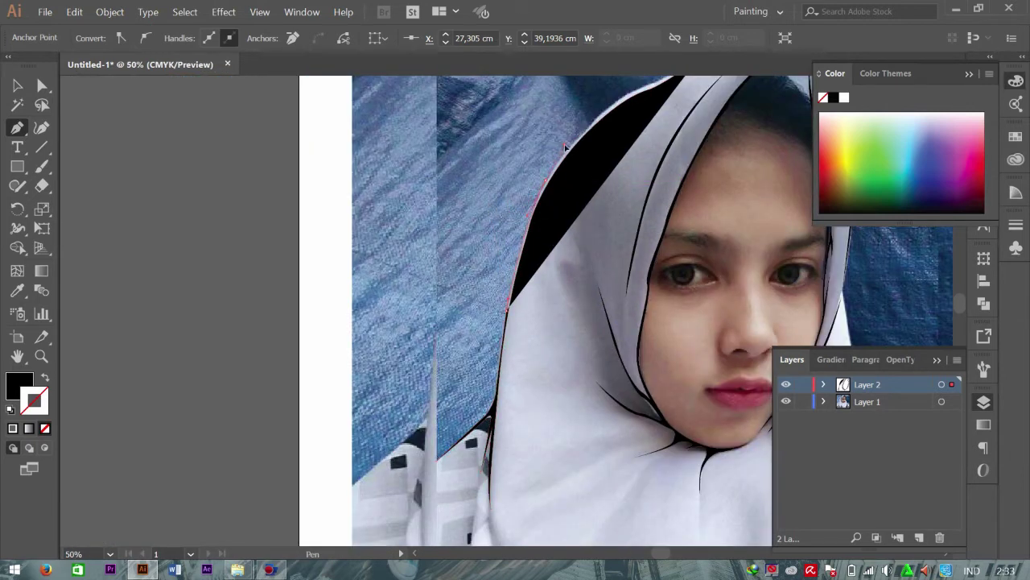
left_click_drag(570, 143, 519, 236)
left_click(572, 193)
left_click(611, 173)
left_click_drag(646, 154, 643, 163)
Step: Hide and re-show the photo layer to check the traced line art
scroll(635, 379, "down", 3)
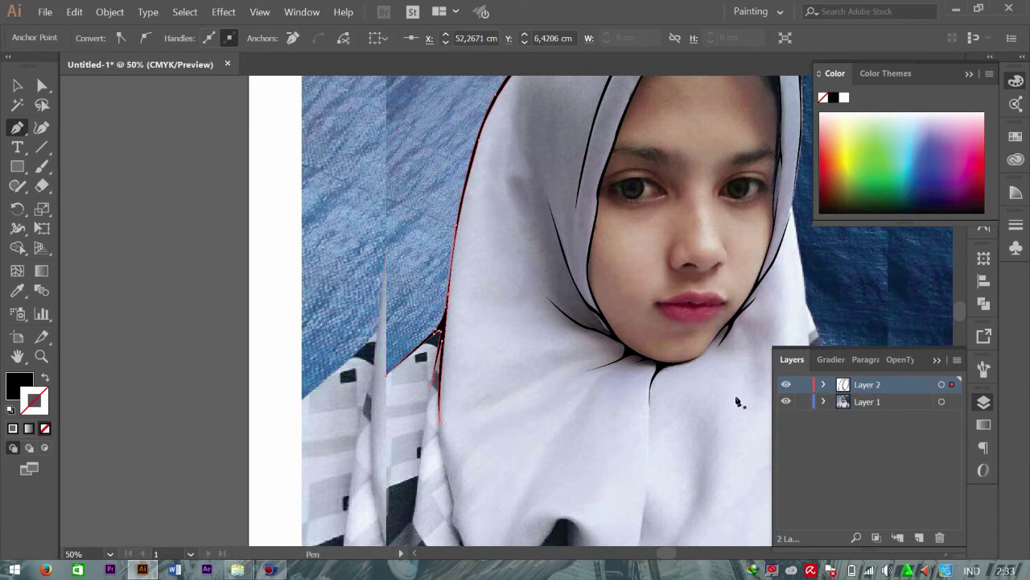
left_click(786, 402)
left_click_drag(668, 356, 466, 459)
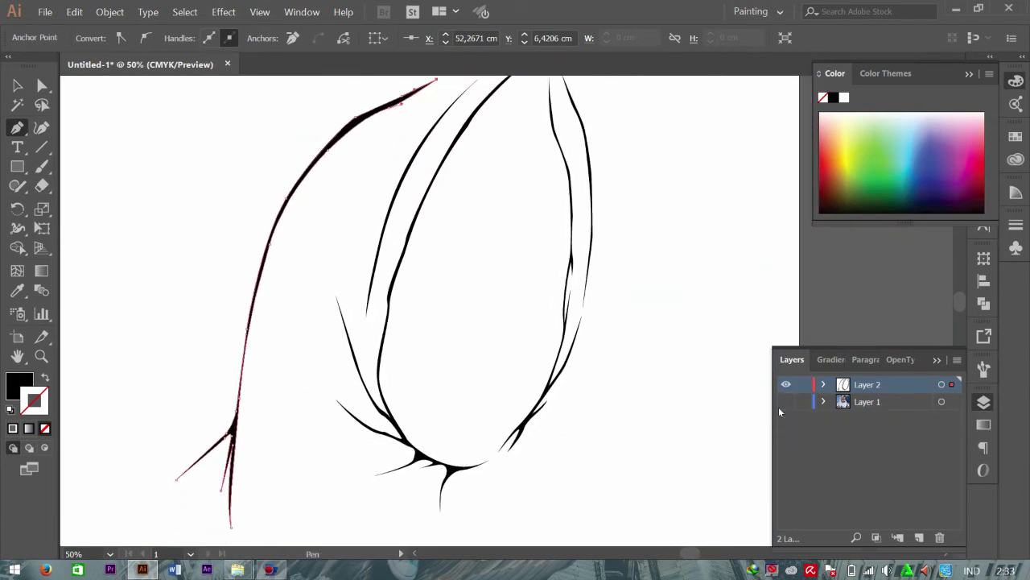
left_click(785, 401)
left_click_drag(681, 400, 603, 237)
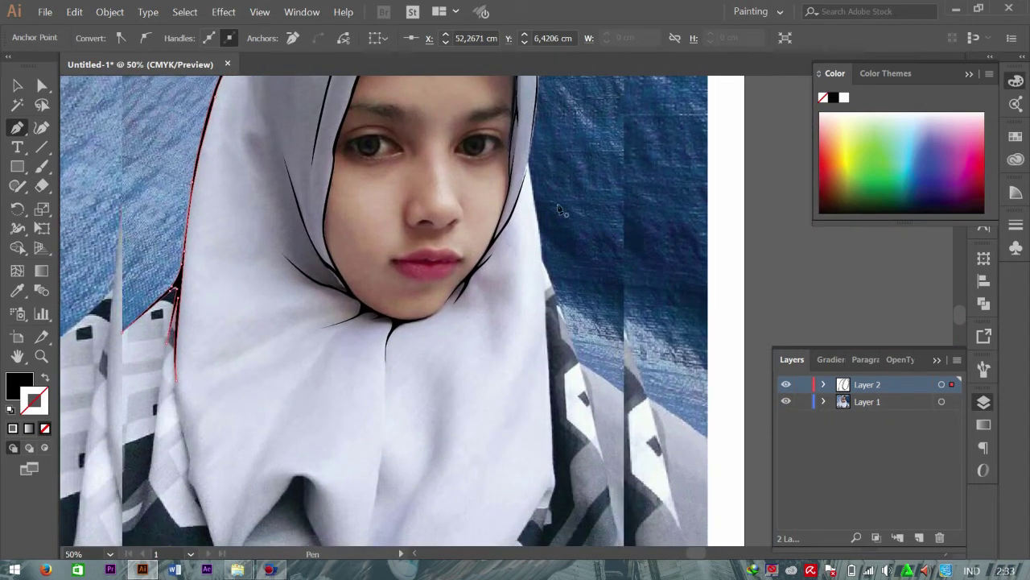
Step: Trace the hijab's right outer edge with pen anchors from the cheek down past the shoulder
left_click(530, 164)
left_click(540, 284)
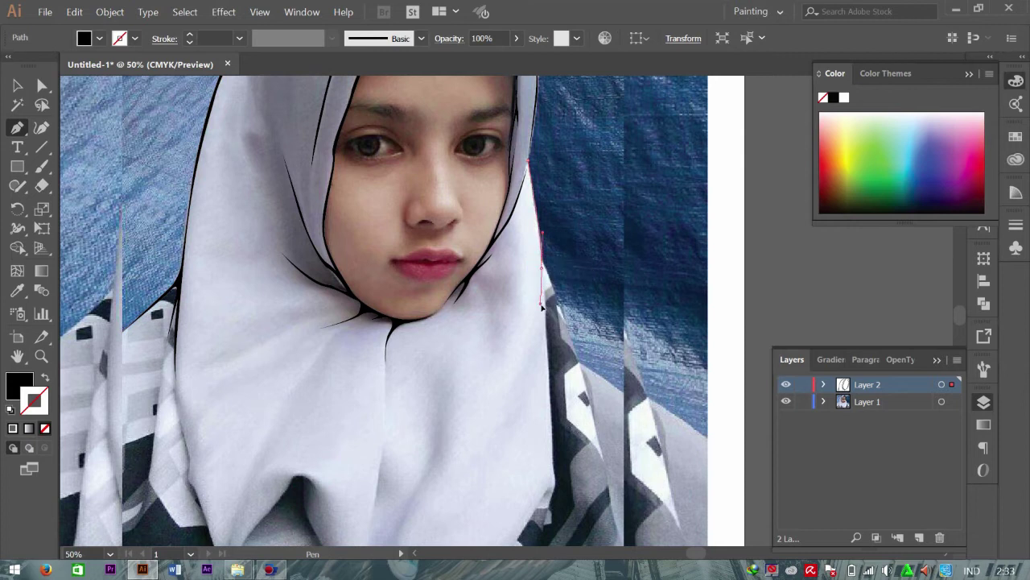
left_click(547, 287)
left_click(578, 360)
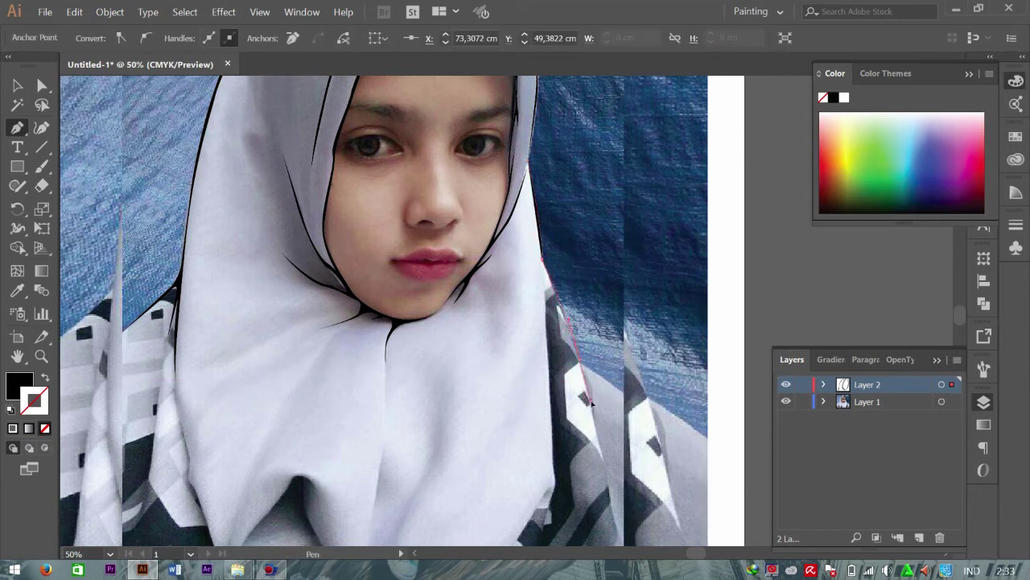
left_click(591, 401)
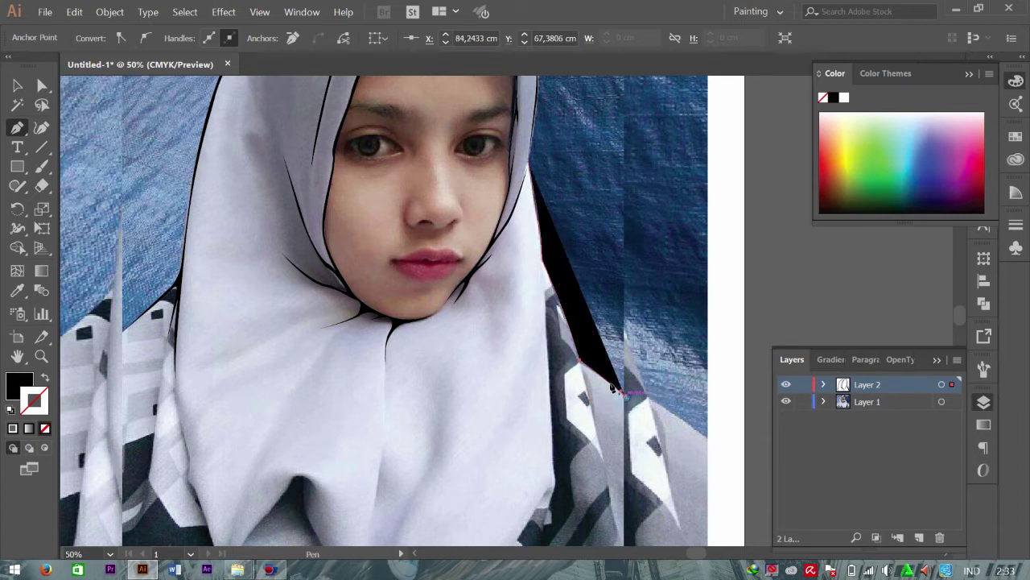
left_click(580, 365)
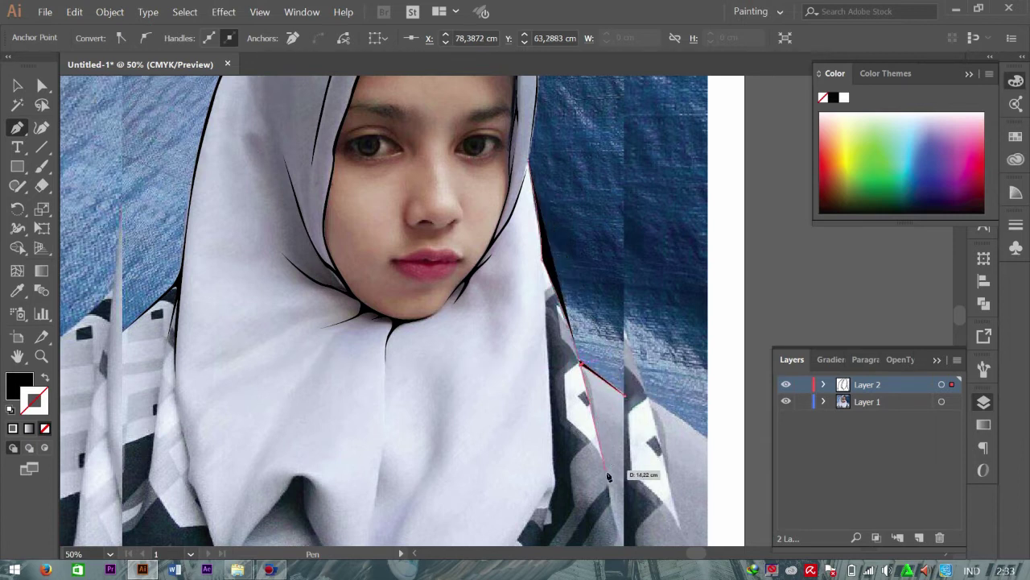
Step: Trace the front drape's right side down to its bottom corner, undoing one misplaced anchor
scroll(620, 527, "down", 1)
left_click(624, 495)
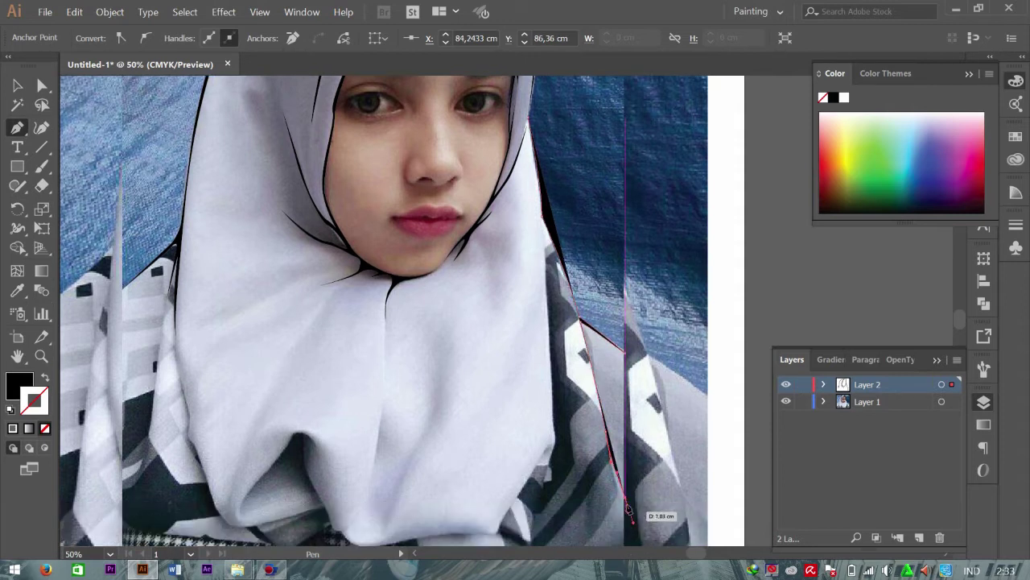
left_click(591, 375)
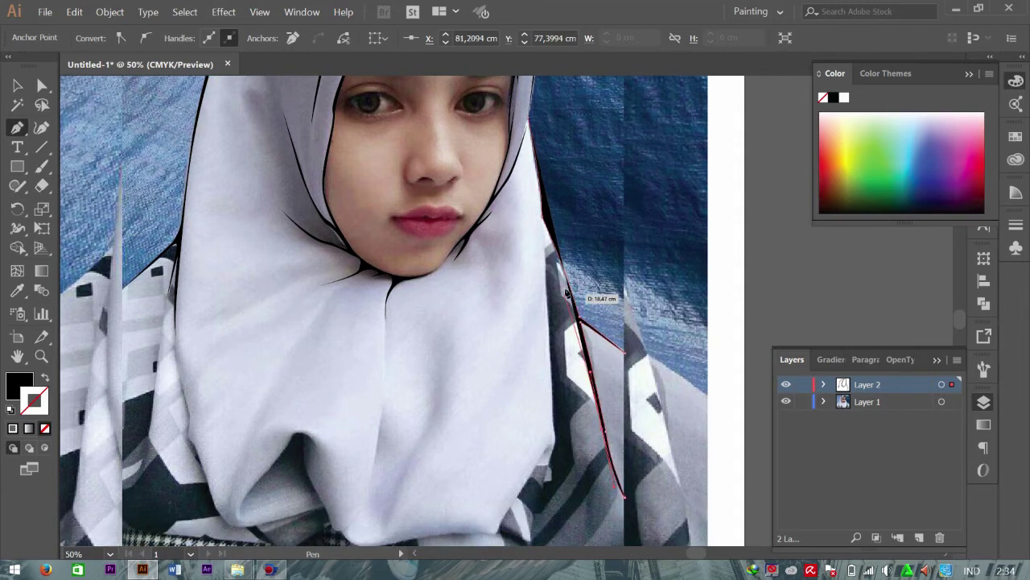
left_click(526, 202)
key("ctrl+z")
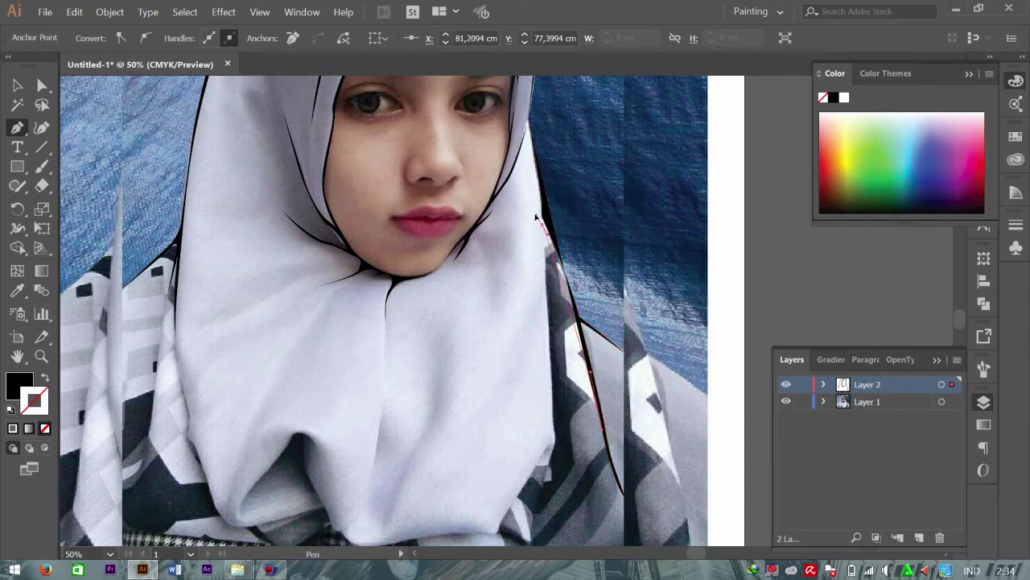
left_click(541, 219)
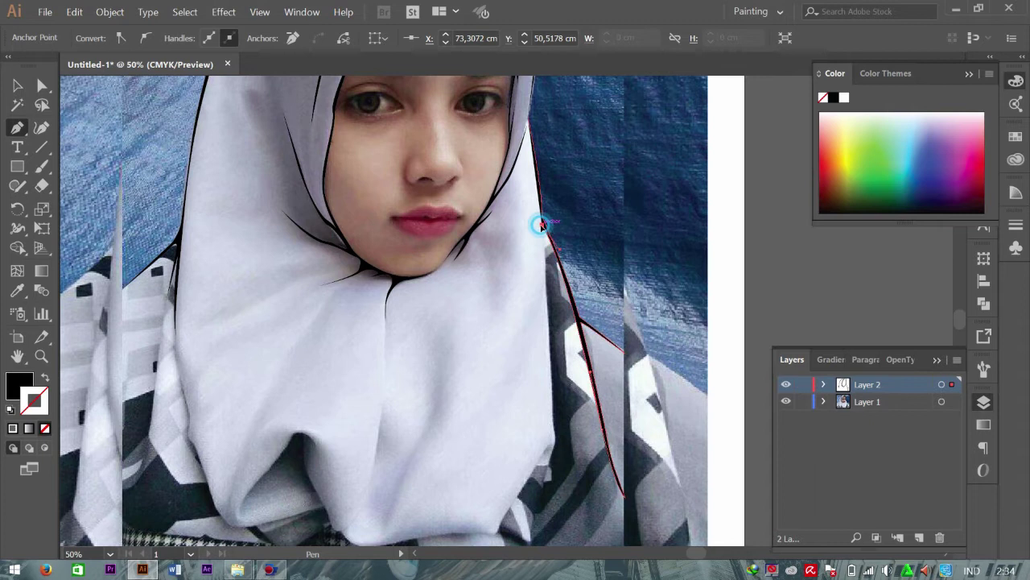
mouse_move(554, 433)
left_mouse_down()
mouse_move(549, 463)
mouse_move(587, 379)
left_mouse_up()
left_click(552, 464)
mouse_move(533, 476)
left_mouse_down()
mouse_move(544, 473)
mouse_move(560, 427)
left_mouse_up()
Step: Close the right-edge path and place anchors along the drape's bottom hem
left_click_drag(566, 367, 535, 434)
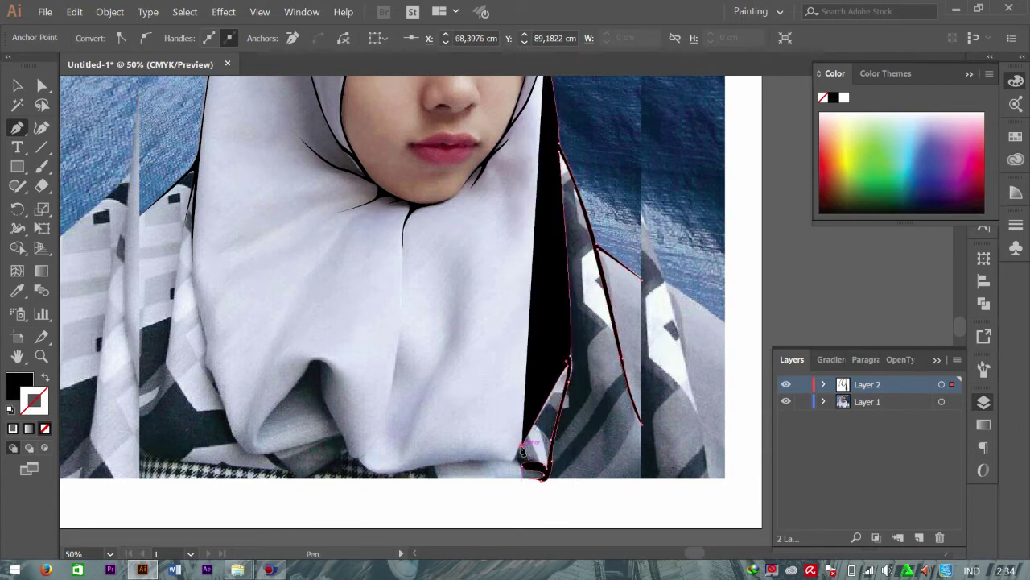
left_click(523, 453)
left_click(498, 463)
left_click(444, 464)
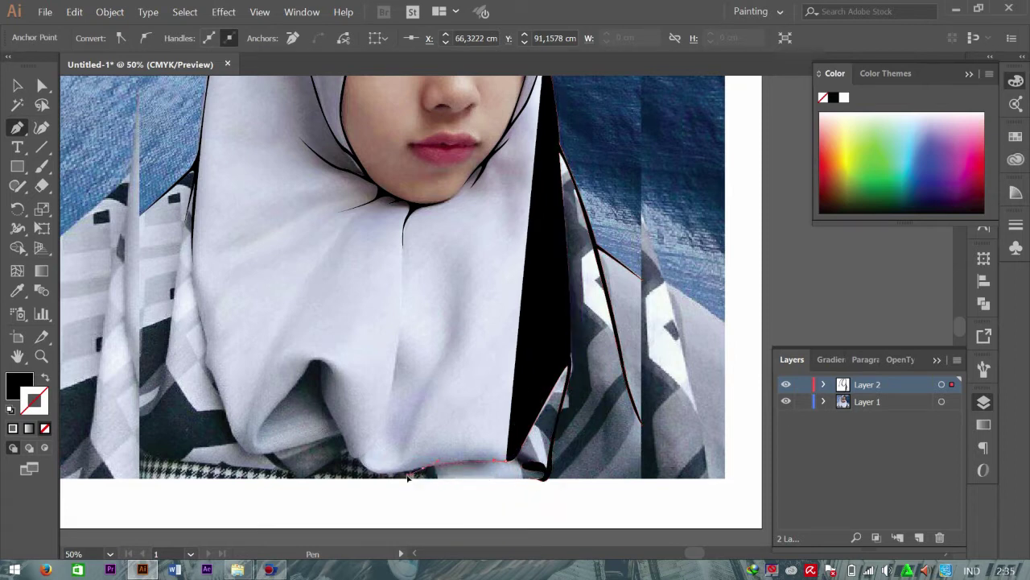
left_click(360, 462)
left_click(360, 462)
Step: Redo the hem's corner anchors and curve the outline back up the drape's right side
key("ctrl+z")
key("ctrl+z")
key("ctrl+z")
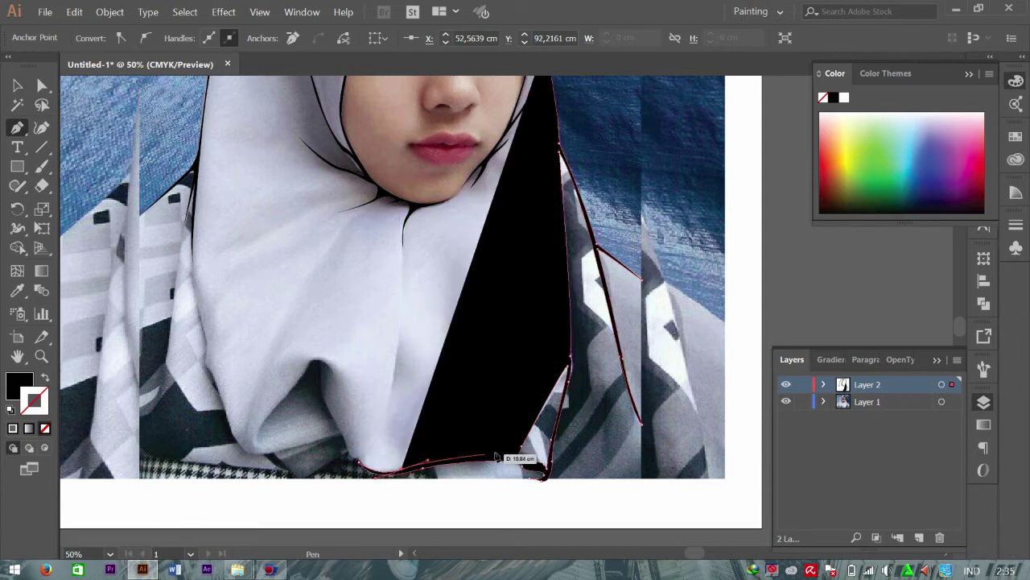
left_click_drag(402, 467, 506, 461)
key("ctrl+z")
left_click(522, 435)
left_click_drag(529, 417, 568, 360)
left_click_drag(571, 299, 565, 256)
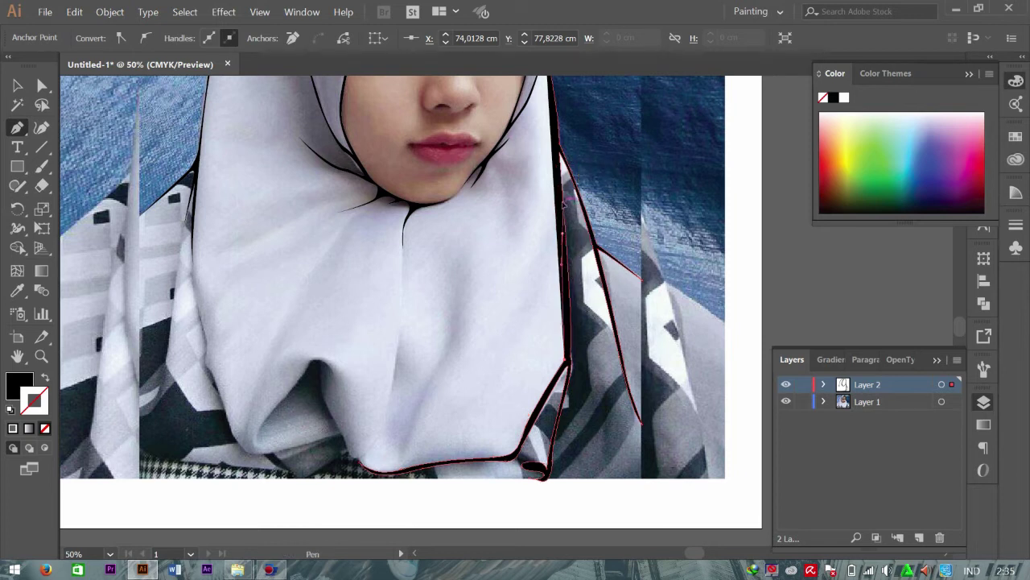
mouse_move(561, 181)
left_mouse_down()
mouse_move(556, 248)
mouse_move(545, 147)
left_mouse_up()
scroll(561, 178, "up", 3)
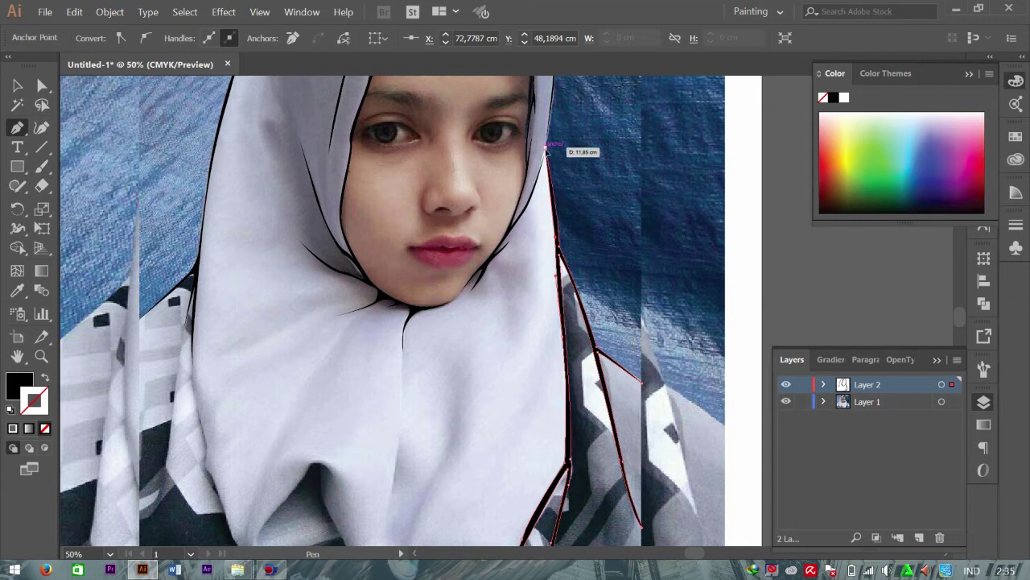
Step: Pan to the drape and draw the central fold line down from the chin
left_click_drag(542, 372, 580, 283)
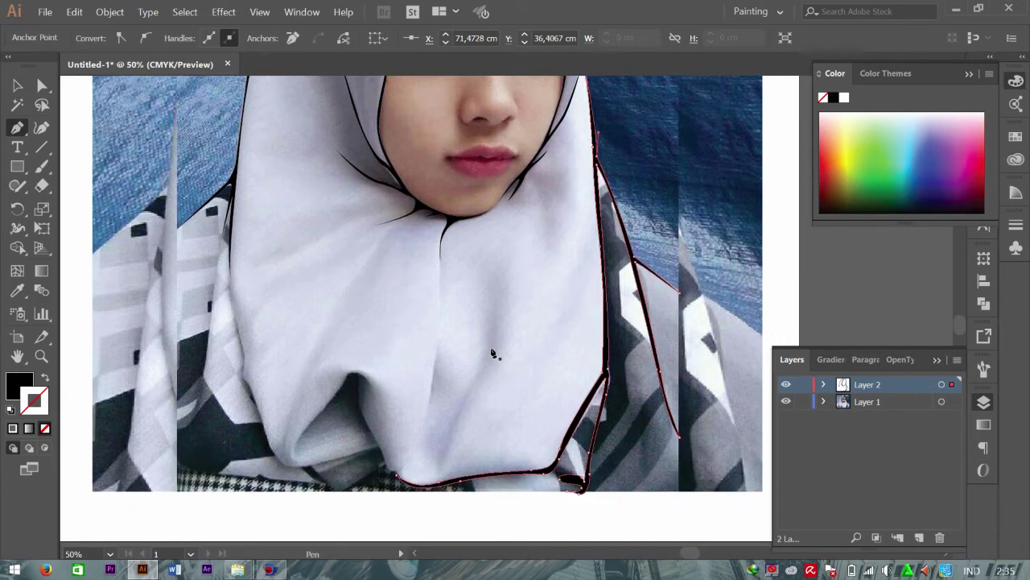
mouse_move(442, 294)
left_mouse_down()
mouse_move(426, 409)
mouse_move(443, 469)
mouse_move(421, 434)
left_mouse_up()
left_click_drag(432, 370, 433, 369)
left_click_drag(439, 287, 440, 290)
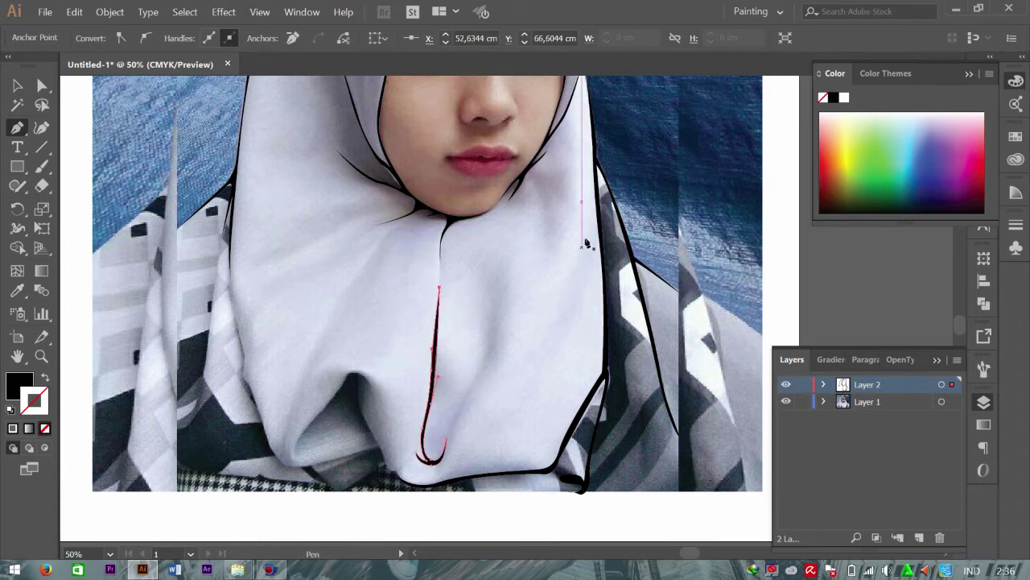
Step: Draw a short curved fold on the drape's right and begin a lower-left fold
left_click(595, 216, "ctrl")
left_click_drag(594, 214, 616, 295)
left_click_drag(551, 341, 582, 287)
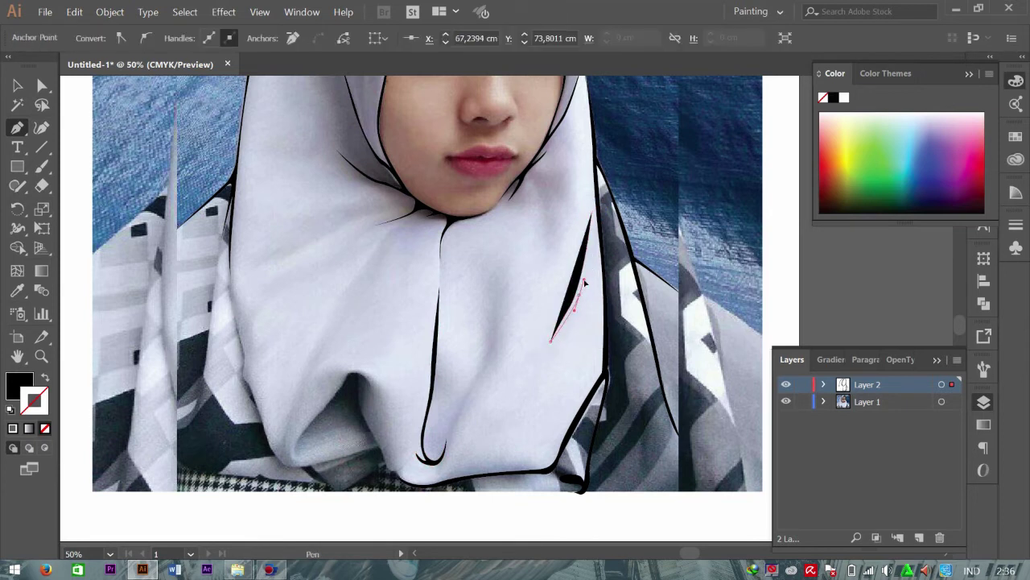
left_click_drag(593, 214, 604, 212)
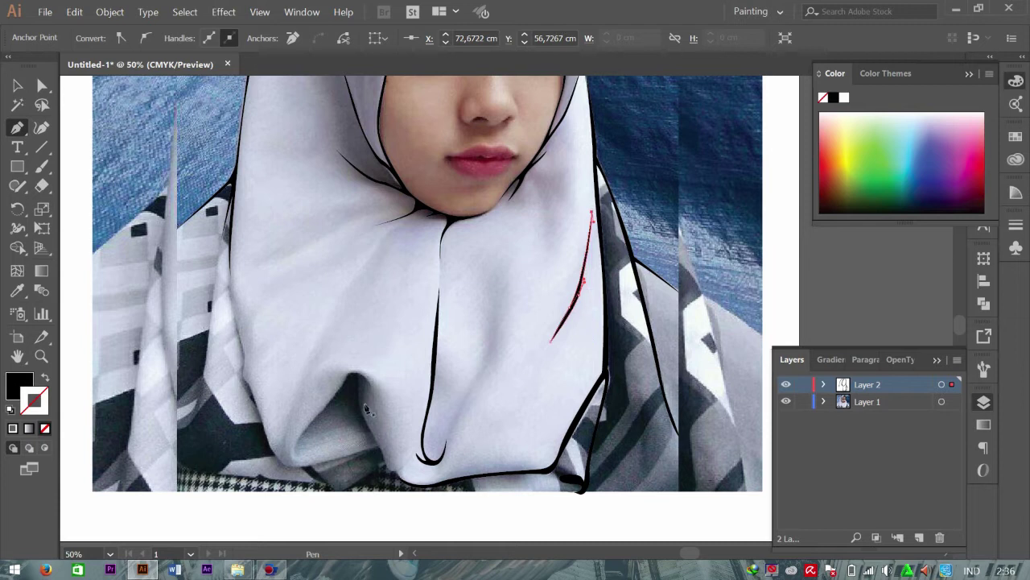
mouse_move(372, 384)
left_mouse_down()
mouse_move(351, 377)
mouse_move(290, 457)
mouse_move(312, 460)
left_mouse_up()
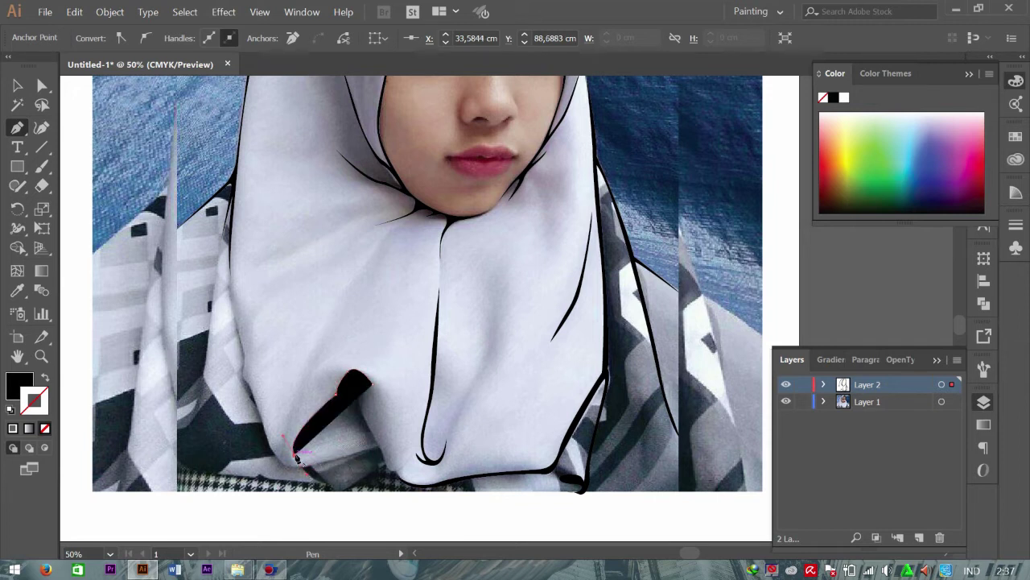
Step: Finish the lower-left fold as a closed black-filled shape, redrawing its lower curve
left_click_drag(312, 461, 301, 442)
left_click(47, 378)
left_click(48, 378)
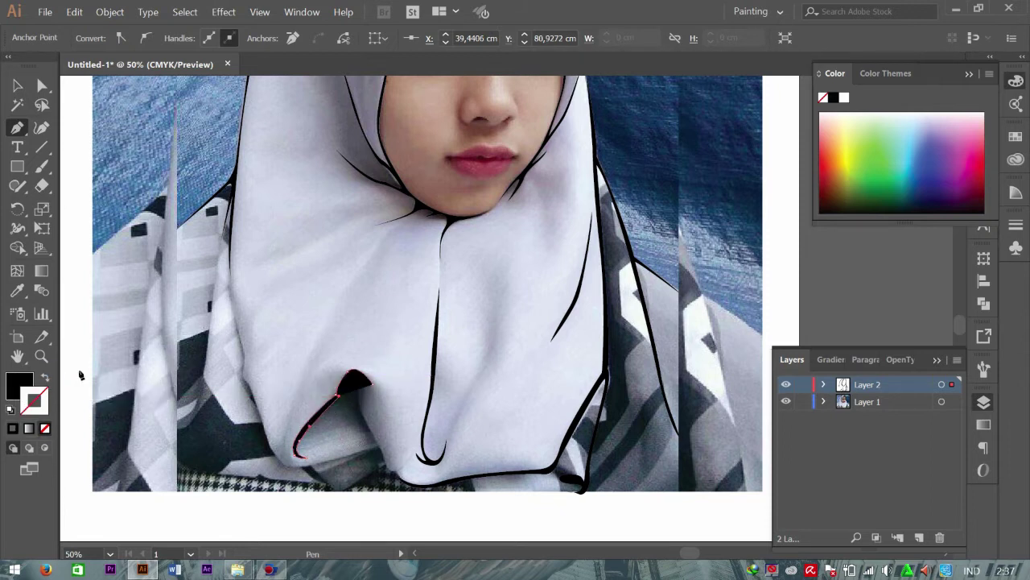
key("ctrl+z")
left_click_drag(346, 375, 307, 452)
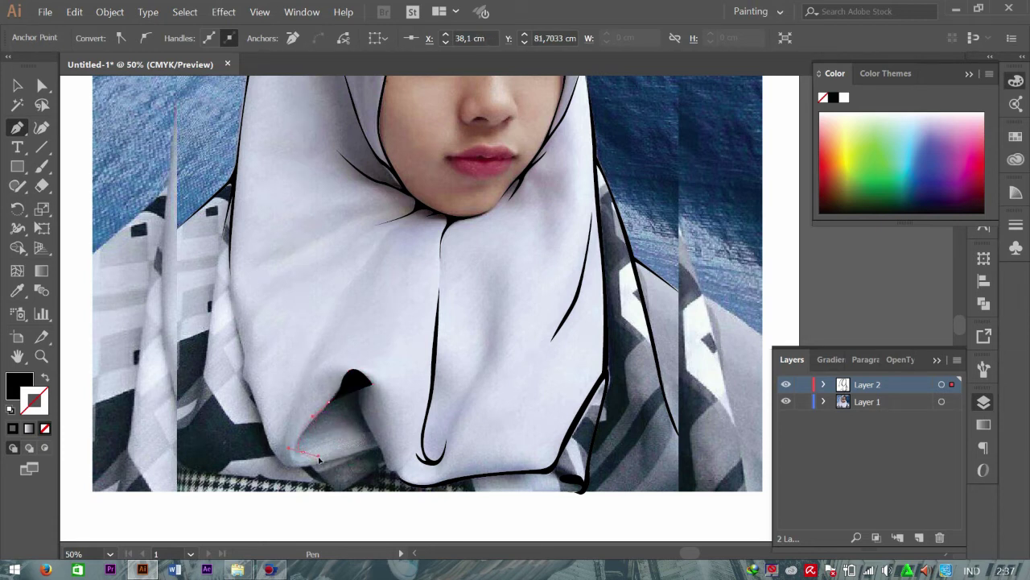
left_click(332, 417)
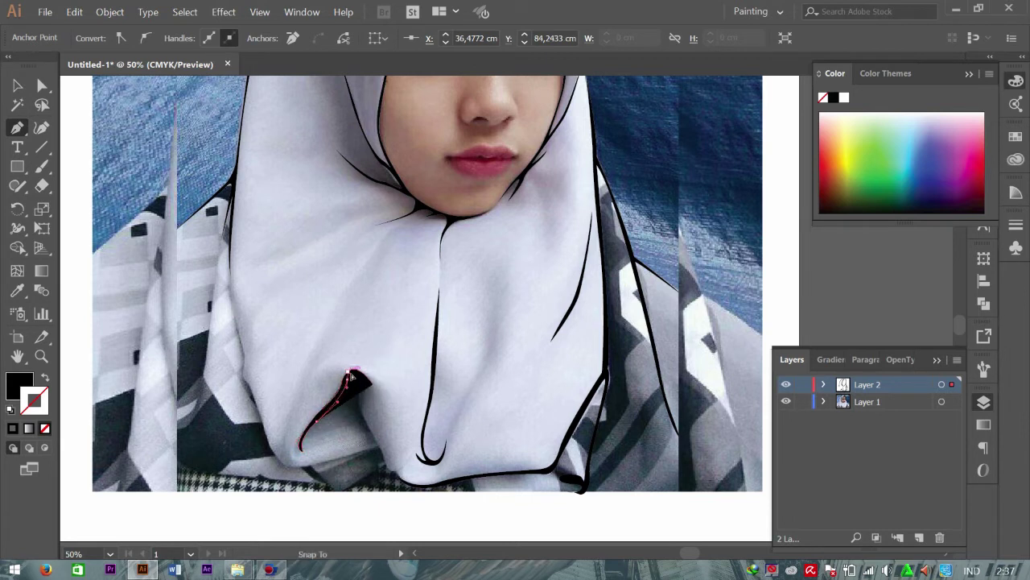
mouse_move(362, 385)
left_mouse_down()
mouse_move(364, 420)
mouse_move(394, 474)
left_mouse_up()
left_click_drag(373, 426, 371, 387)
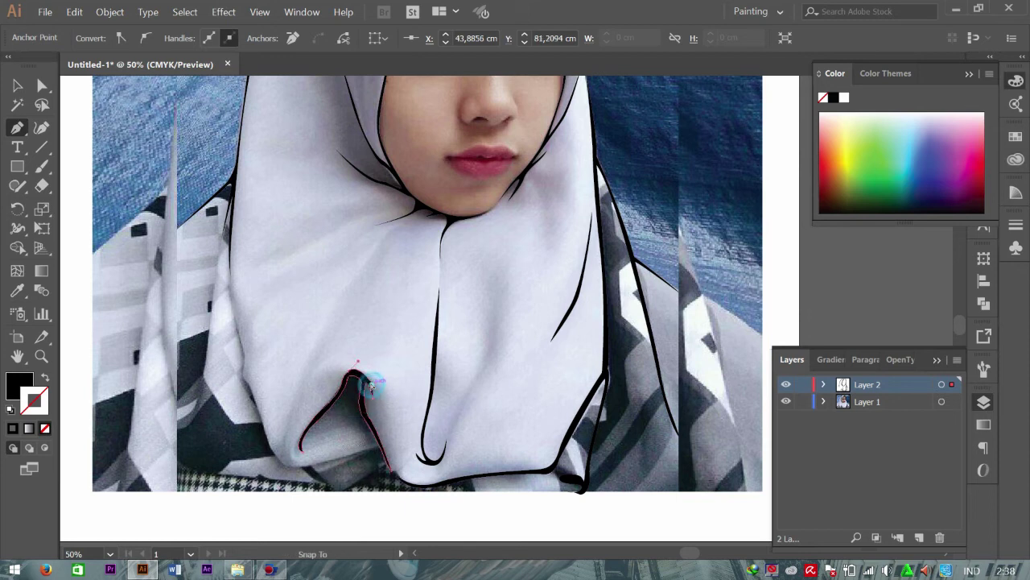
Step: Add a fold path along the hem beside it and start a line down the drape's left edge
mouse_move(370, 451)
left_mouse_down()
mouse_move(292, 469)
mouse_move(251, 390)
mouse_move(249, 350)
left_mouse_up()
mouse_move(235, 312)
left_mouse_down()
mouse_move(261, 451)
mouse_move(300, 477)
left_mouse_up()
left_click_drag(366, 451, 391, 453)
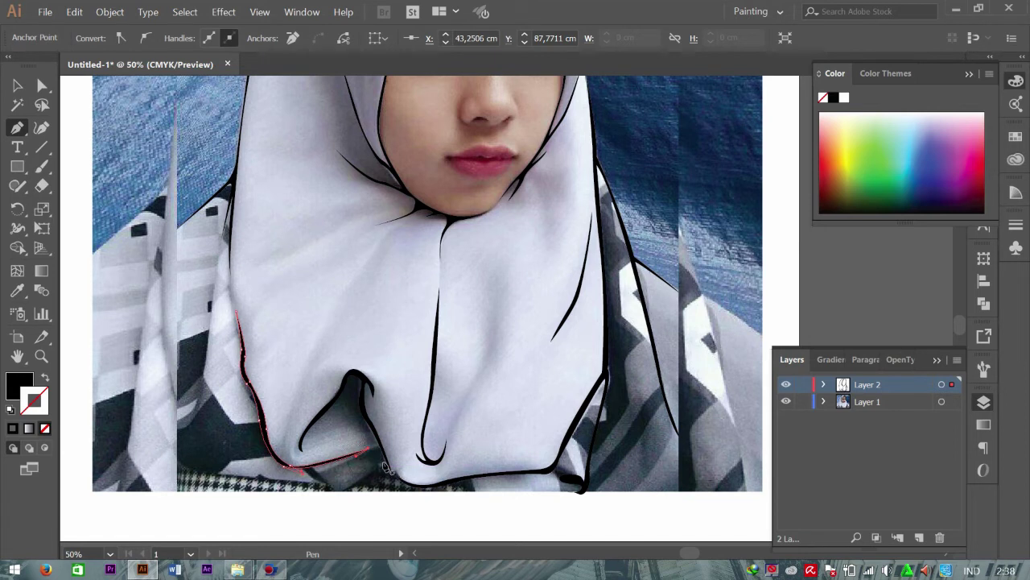
left_click(216, 276)
left_click_drag(186, 433, 211, 383)
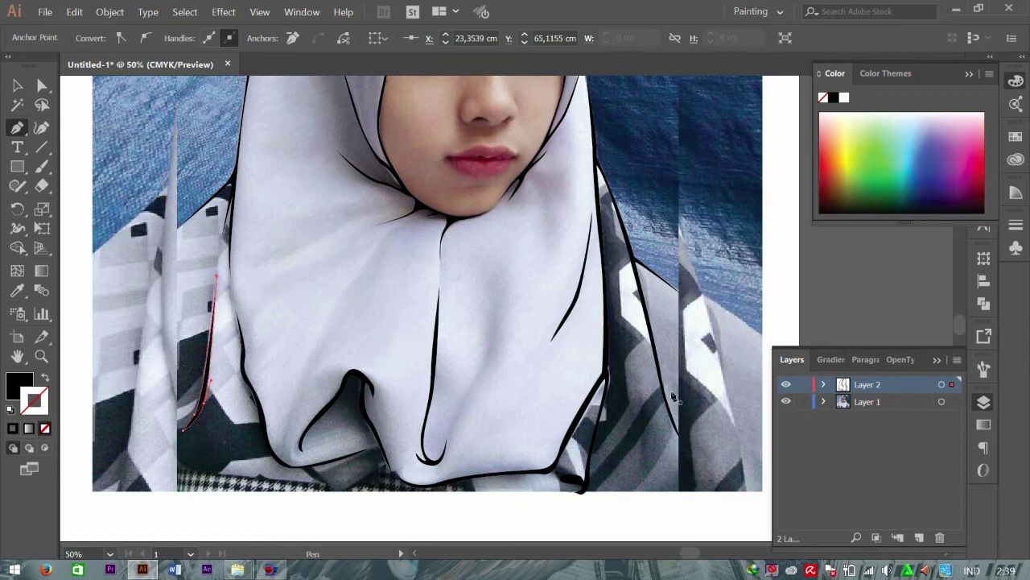
scroll(499, 338, "up", 2)
Step: Select all traced paths on Layer 2 and try purple and blue stroke colours
left_click(786, 401)
scroll(610, 409, "up", 2)
left_click(786, 401)
left_click(953, 386)
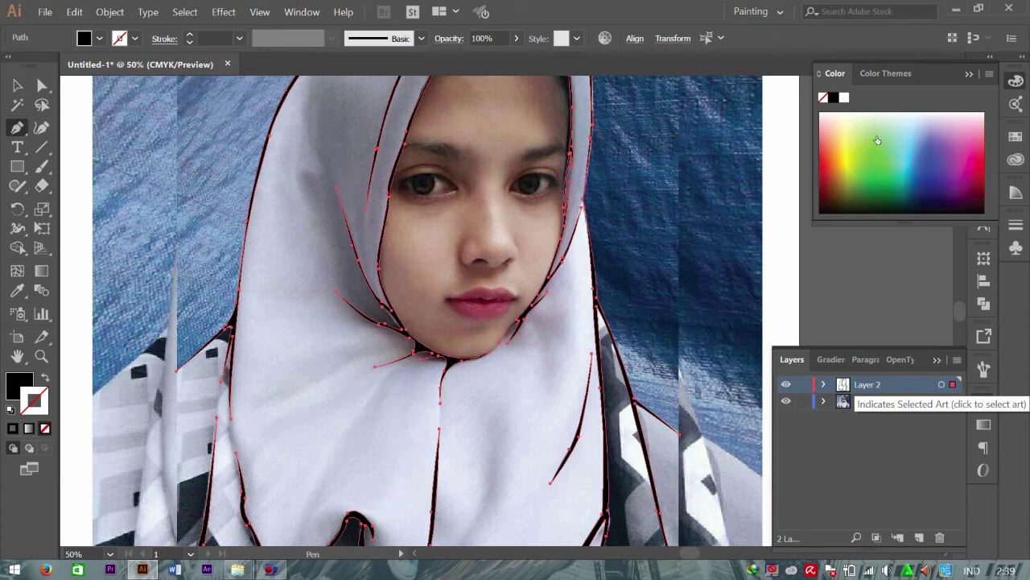
key("i")
left_click(955, 172)
left_click(955, 188)
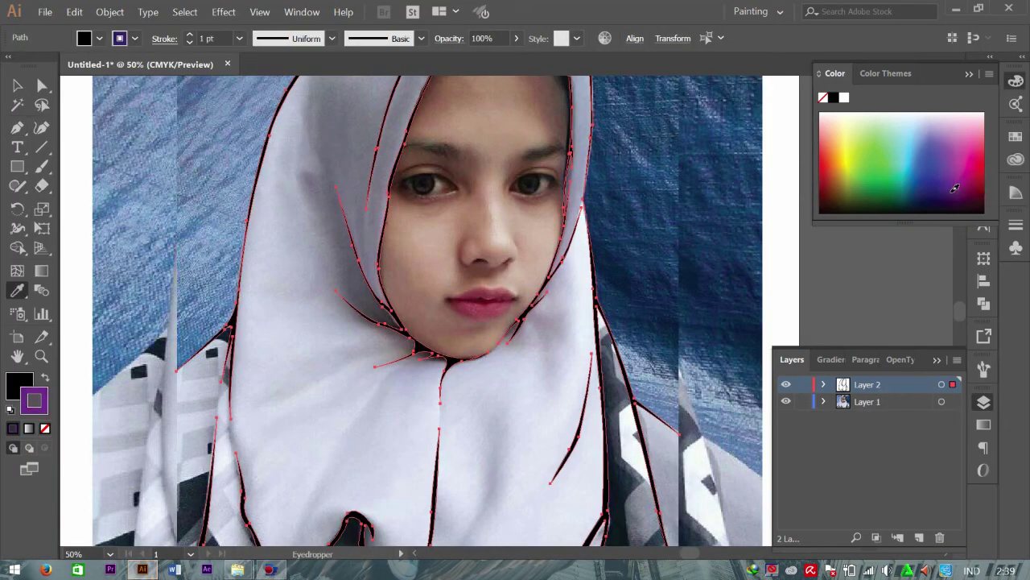
left_click(952, 153)
left_click(951, 188)
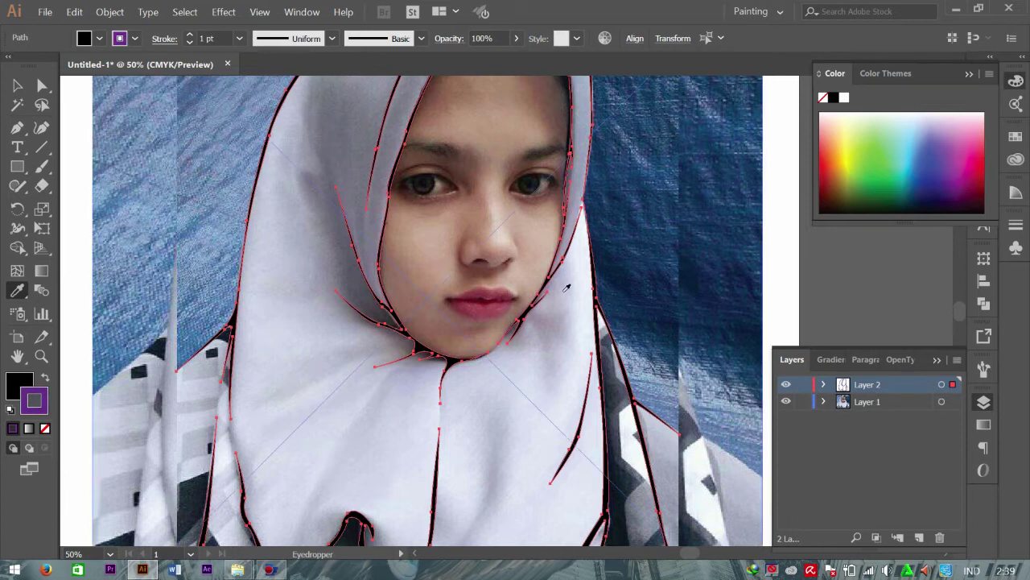
Step: Hide the photo and preview light cyan and other stroke colours on the line art
left_click(786, 401)
left_click(903, 161)
key("v")
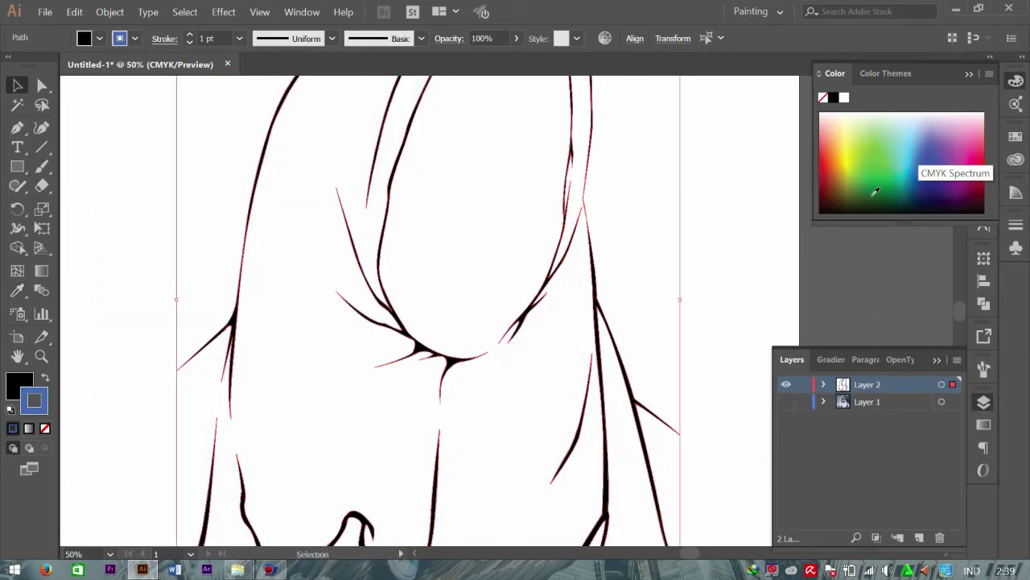
left_click(913, 138)
left_click(880, 121)
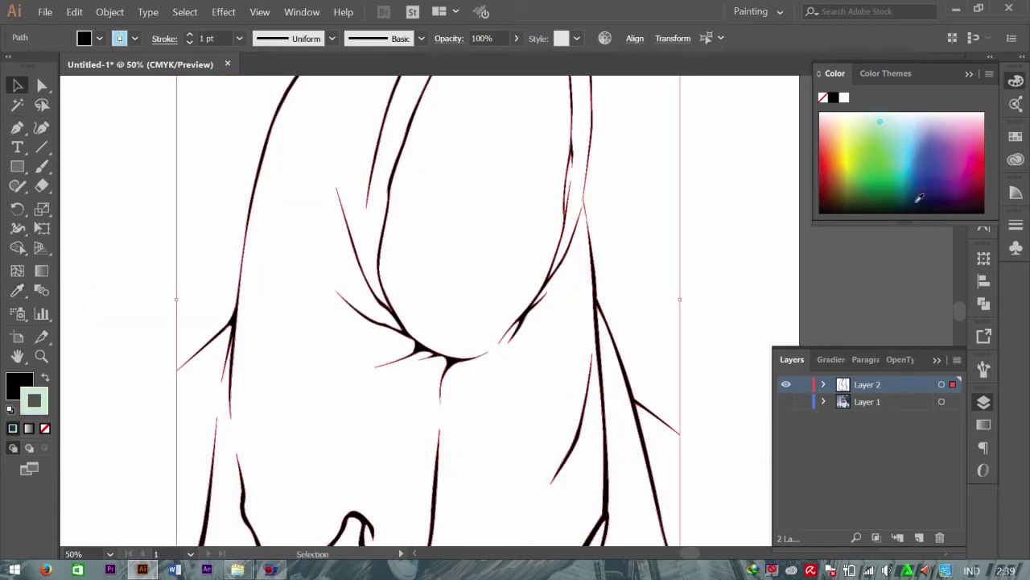
Step: Set all Layer 2 line art to no stroke with a deep dark purple fill, then show the photo
left_click(954, 385)
left_click(45, 427)
left_click(17, 384)
left_click(954, 169)
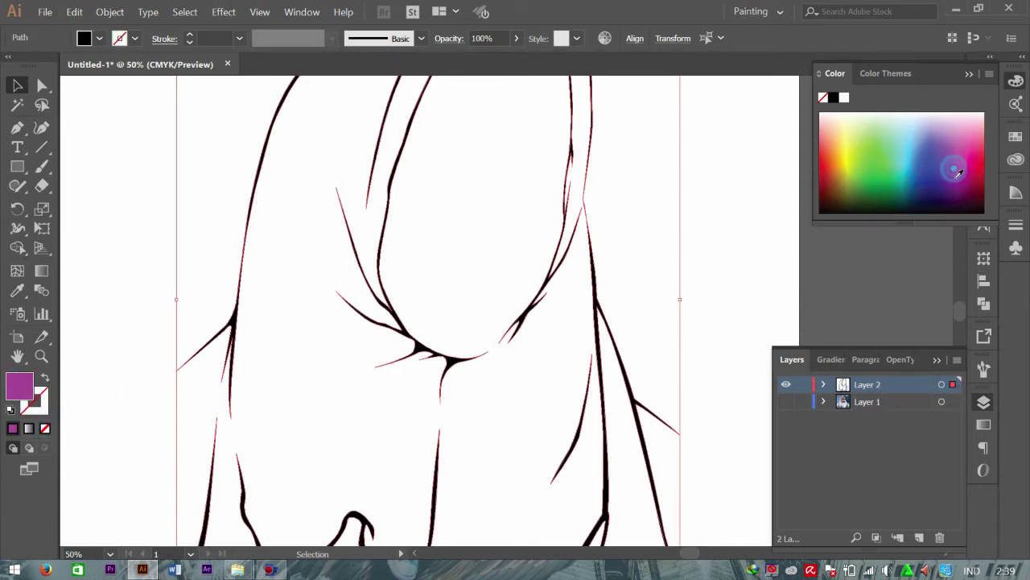
left_click_drag(953, 193, 960, 210)
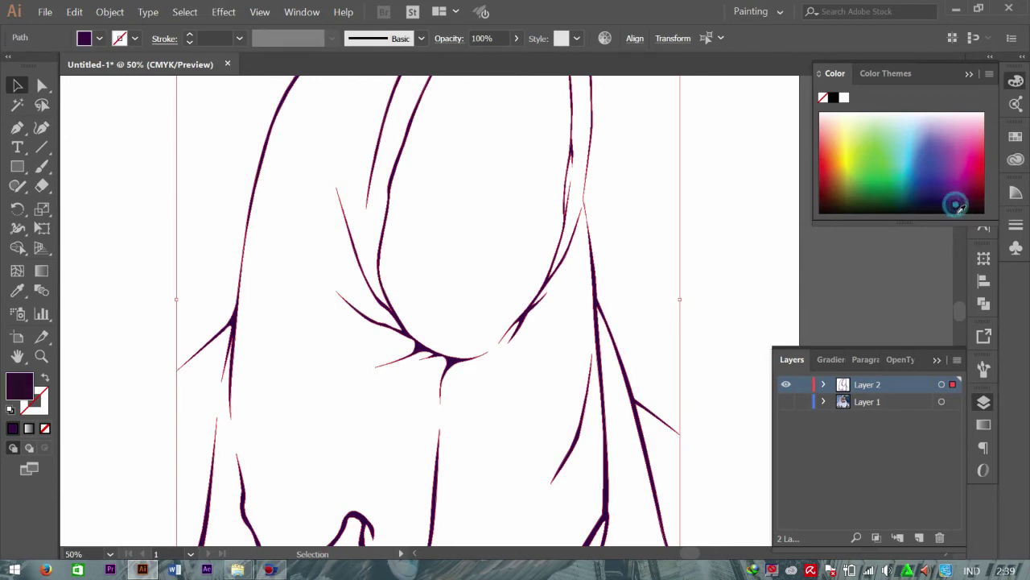
scroll(731, 329, "up", 2)
scroll(731, 329, "up", 2)
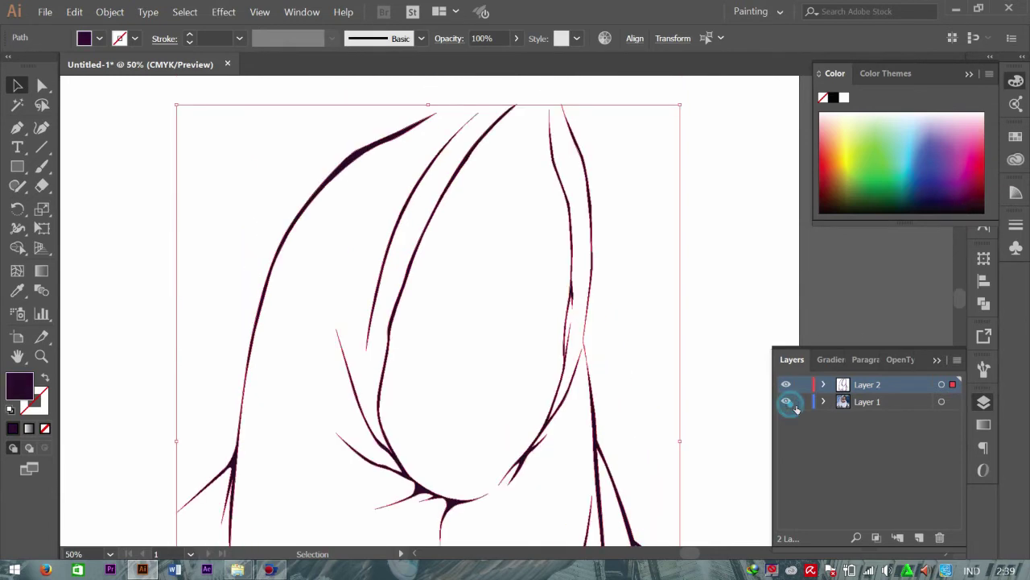
left_click(785, 401)
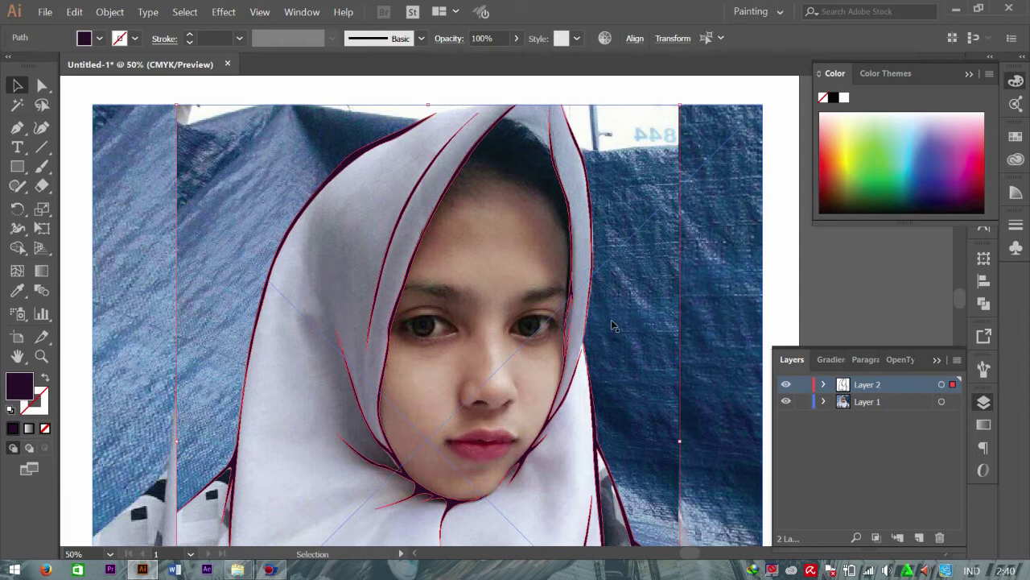
key("p")
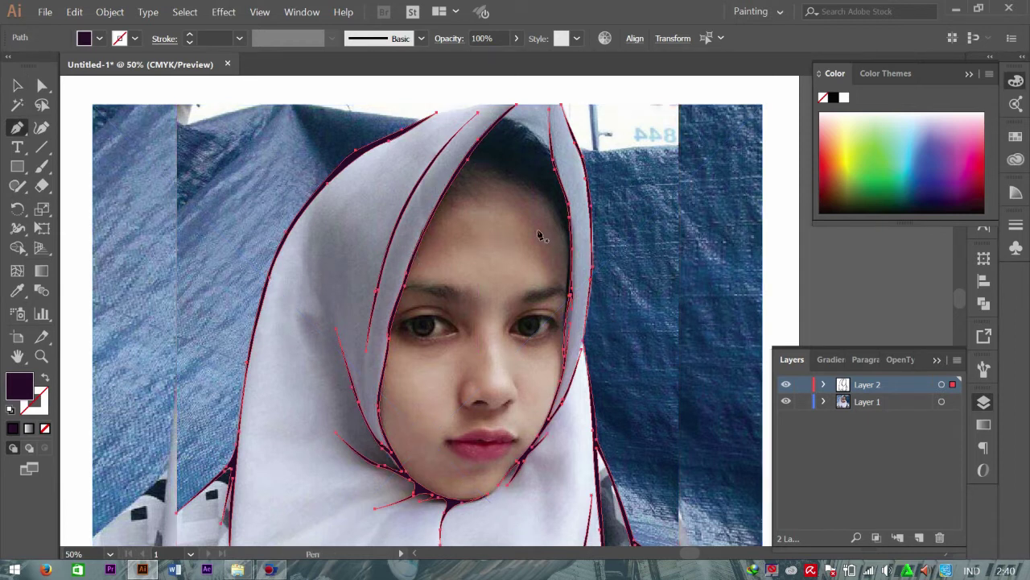
Step: Zoom in on the forehead and trace the hairline beneath the hijab with anchors
key("ctrl+plus")
key("ctrl+plus")
mouse_move(542, 188)
left_mouse_down()
mouse_move(335, 229)
mouse_move(266, 467)
left_mouse_up()
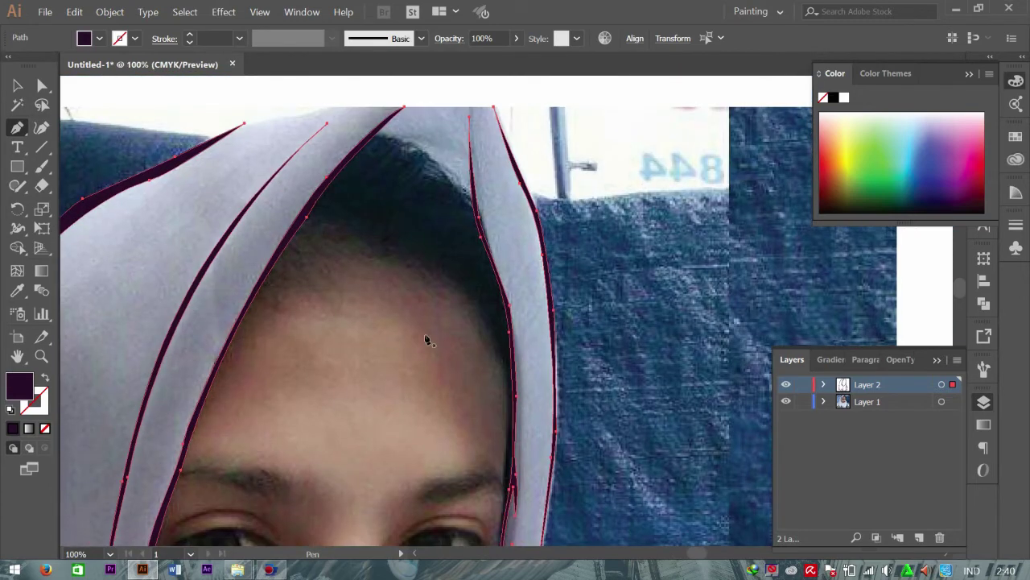
left_click(319, 217, "ctrl")
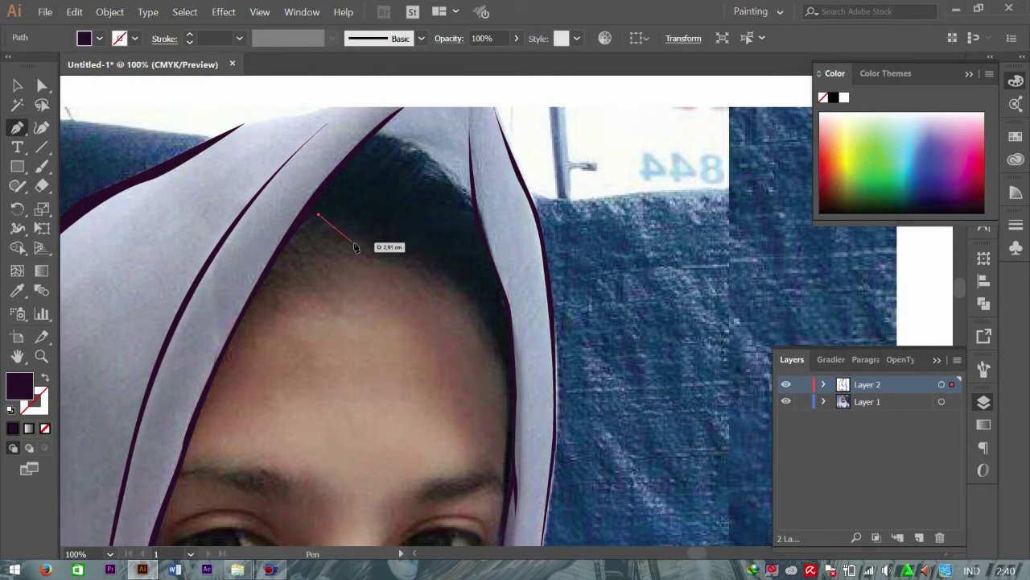
left_click(356, 241)
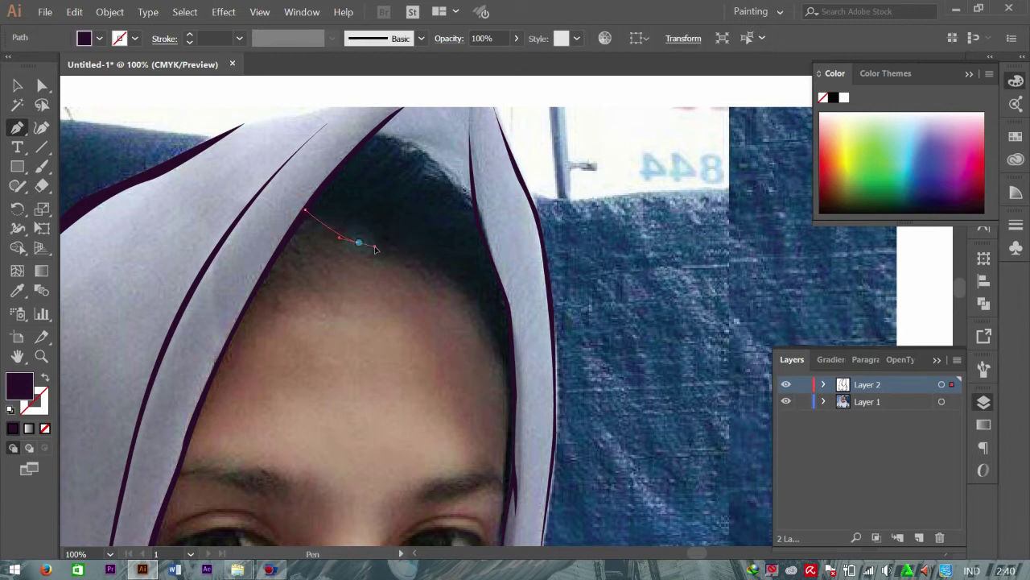
left_click(379, 248)
left_click(413, 259)
left_click(434, 272)
left_click(458, 284)
Step: Continue the hair outline down the hood edge and curve it back up along the hijab
left_click(484, 309)
left_click(493, 330)
mouse_move(495, 344)
left_mouse_down()
mouse_move(513, 356)
mouse_move(509, 349)
left_mouse_up()
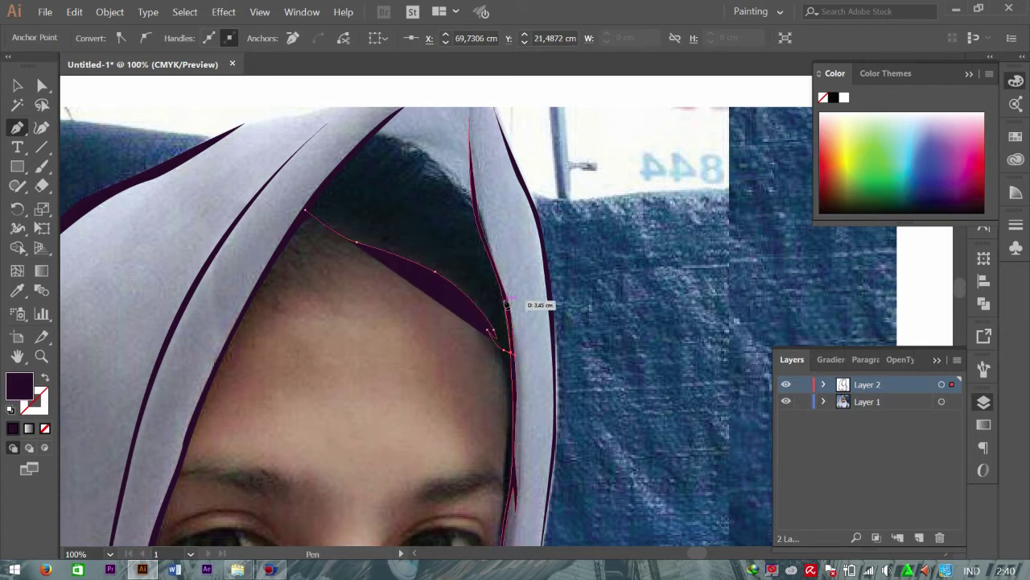
mouse_move(494, 283)
left_mouse_down()
mouse_move(501, 333)
mouse_move(487, 285)
mouse_move(496, 266)
mouse_move(478, 224)
mouse_move(512, 309)
left_mouse_up()
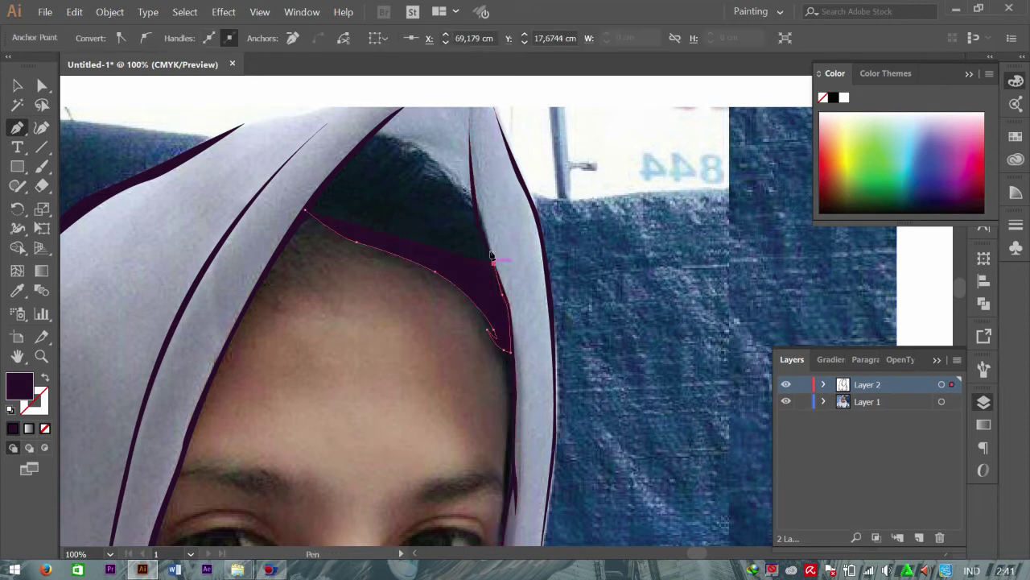
mouse_move(481, 217)
left_mouse_down()
mouse_move(441, 188)
mouse_move(464, 189)
mouse_move(406, 196)
mouse_move(439, 174)
mouse_move(426, 157)
mouse_move(425, 169)
left_mouse_up()
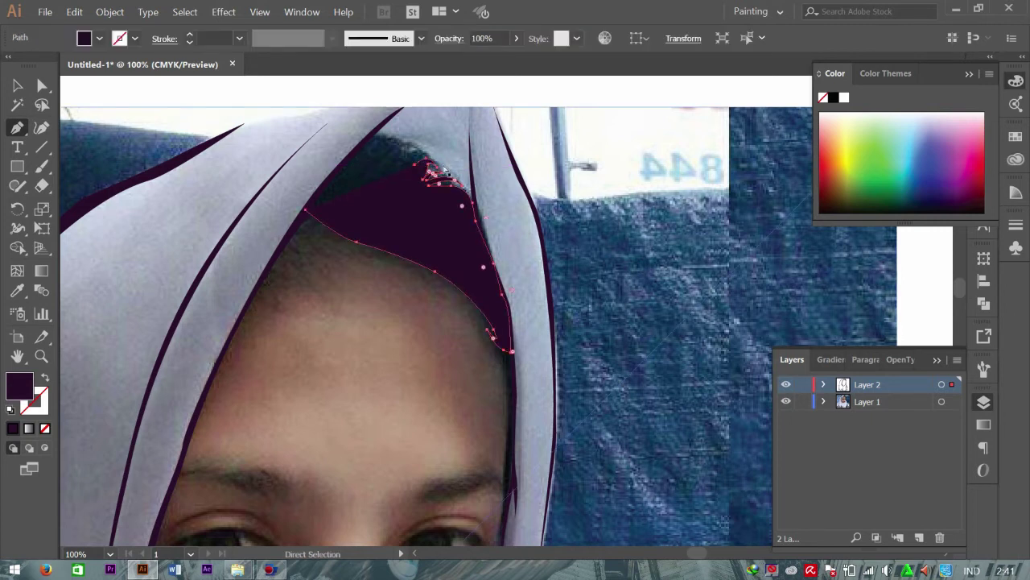
Step: Zoom in closer and draw small spiky hair strands along the hair's edge
key("ctrl+plus")
key("ctrl+plus")
key("ctrl+plus")
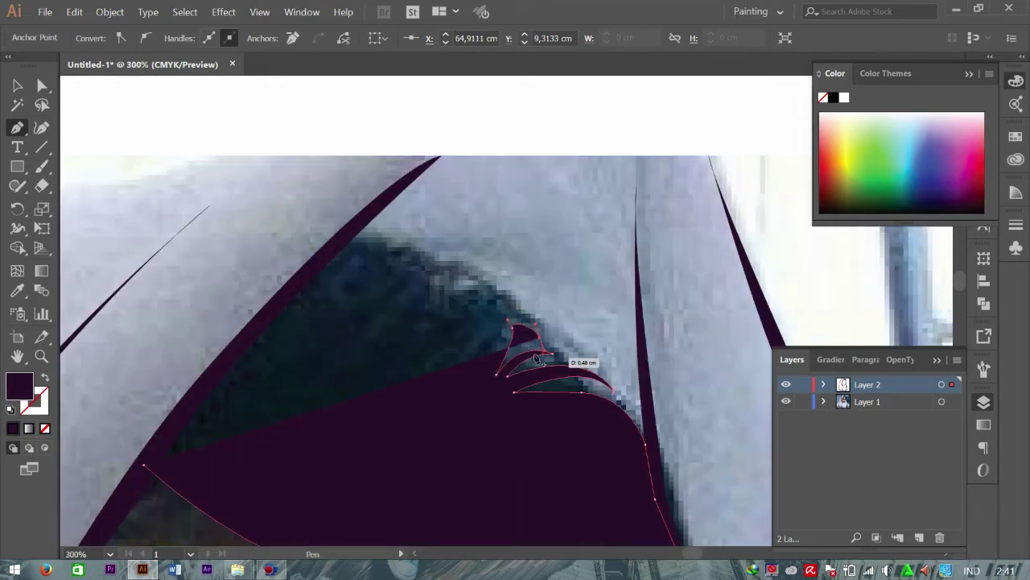
left_click(497, 373)
mouse_move(533, 334)
left_mouse_down()
mouse_move(549, 347)
mouse_move(538, 351)
mouse_move(533, 315)
mouse_move(485, 329)
left_mouse_up()
left_click(507, 375)
left_click(522, 322)
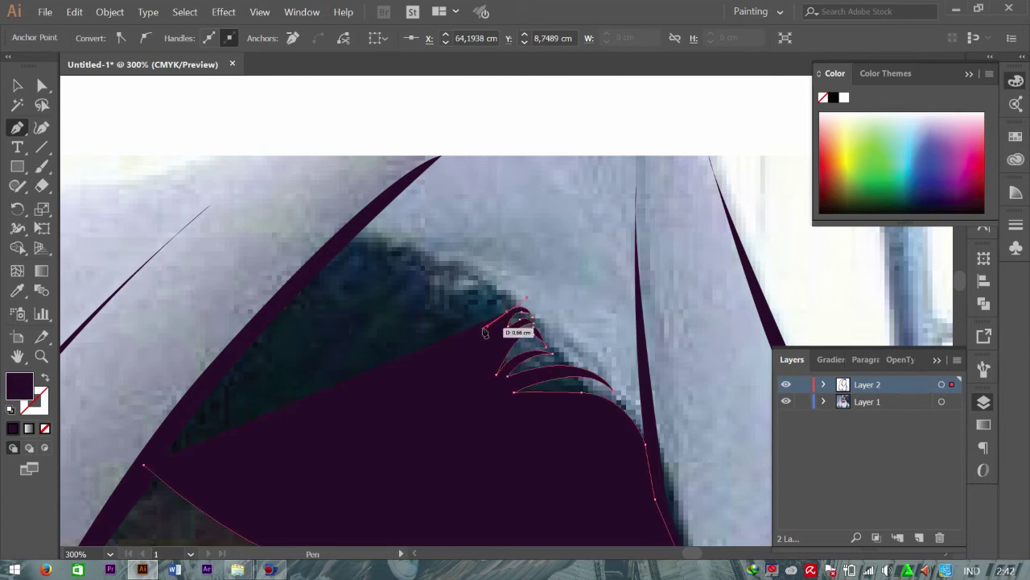
left_click(513, 310)
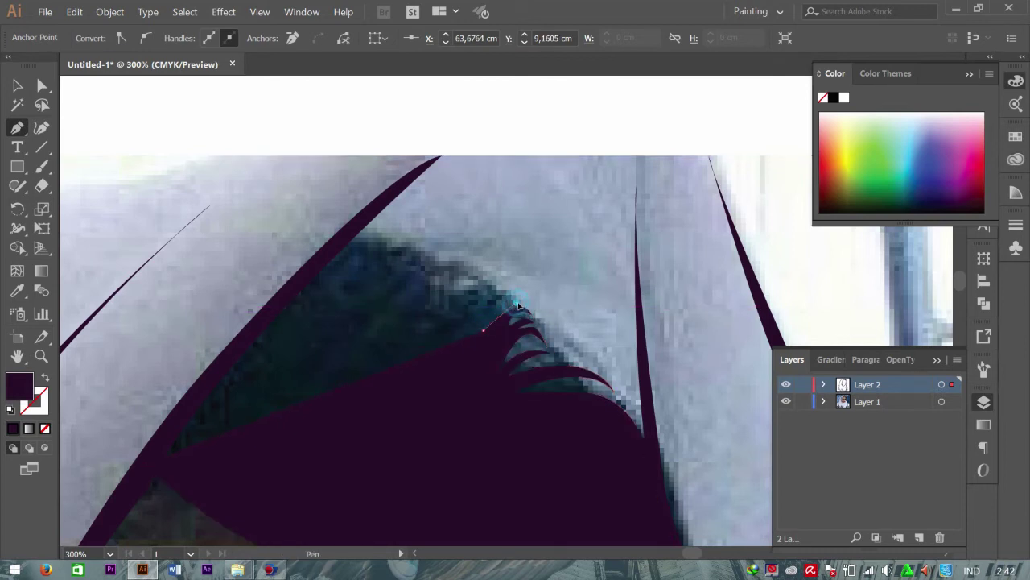
mouse_move(495, 310)
left_mouse_down()
mouse_move(483, 332)
mouse_move(507, 304)
left_mouse_up()
Step: Trace the hair edge up to the top-left, close the shape, and hide the photo
left_click(484, 321)
left_click(468, 338)
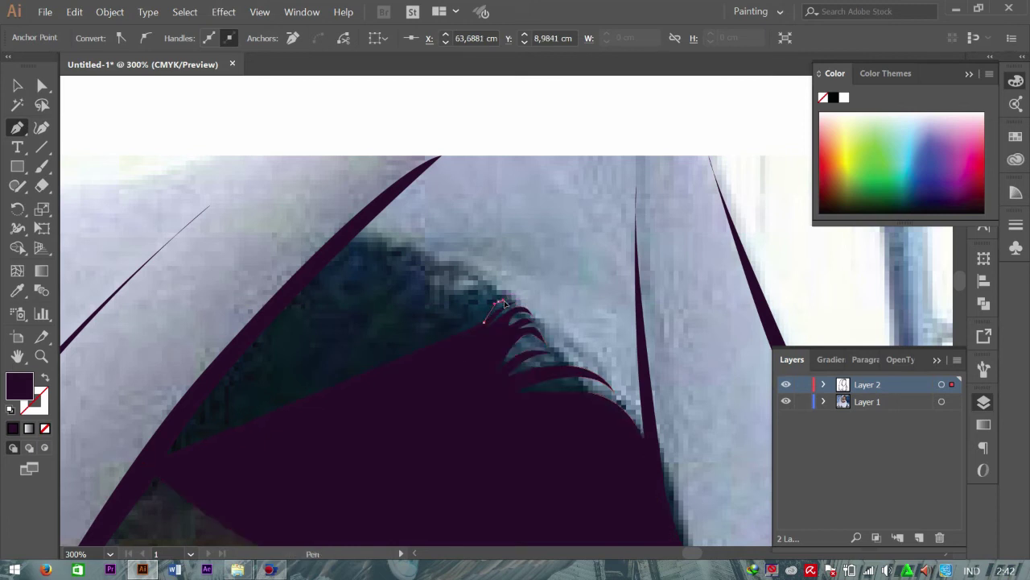
mouse_move(455, 277)
left_mouse_down()
mouse_move(482, 276)
mouse_move(351, 251)
left_mouse_up()
left_click(334, 242)
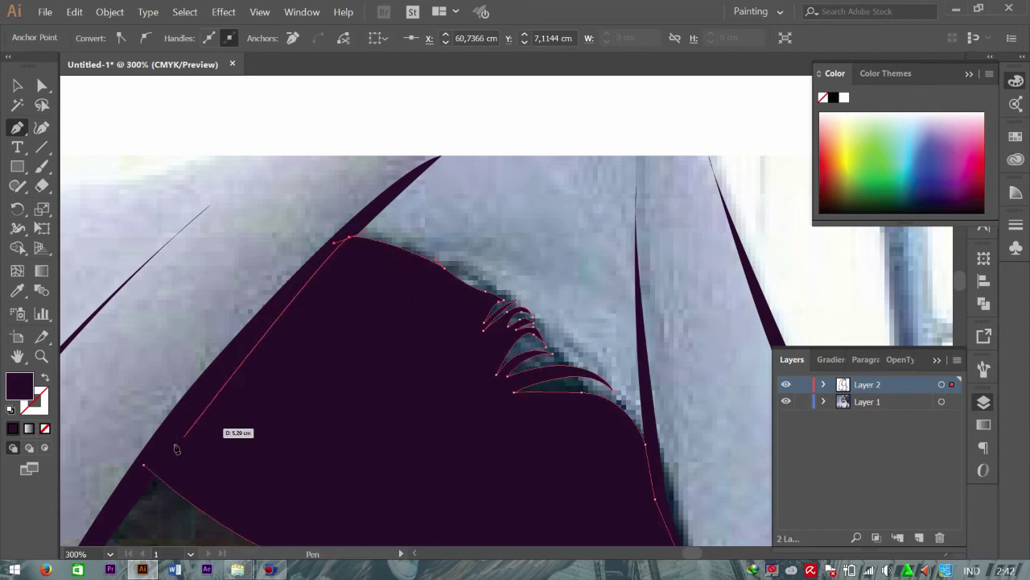
left_click(143, 464)
key("ctrl+minus")
key("ctrl+minus")
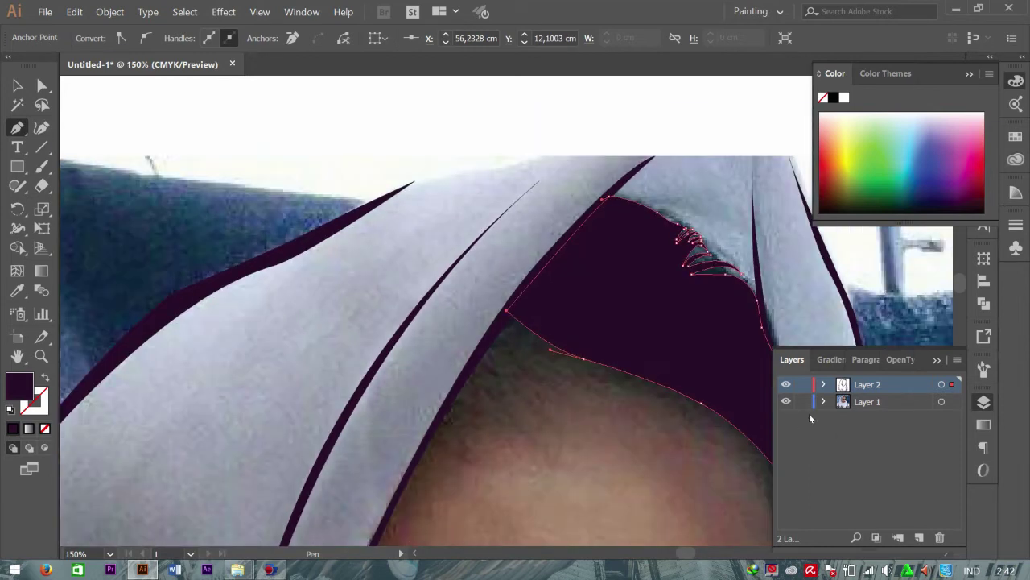
left_click(788, 401)
key("v")
left_click(415, 216)
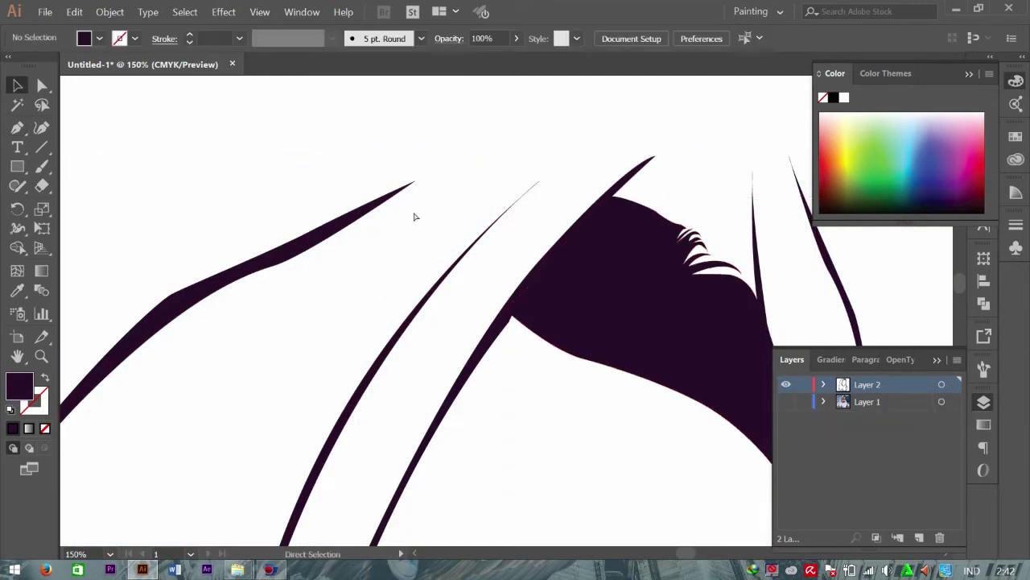
Step: Show the photo again, zoom into the hood, and add a thin curved strand at the hairline
key("ctrl+minus")
key("ctrl+minus")
key("ctrl+minus")
scroll(621, 410, "down", 2)
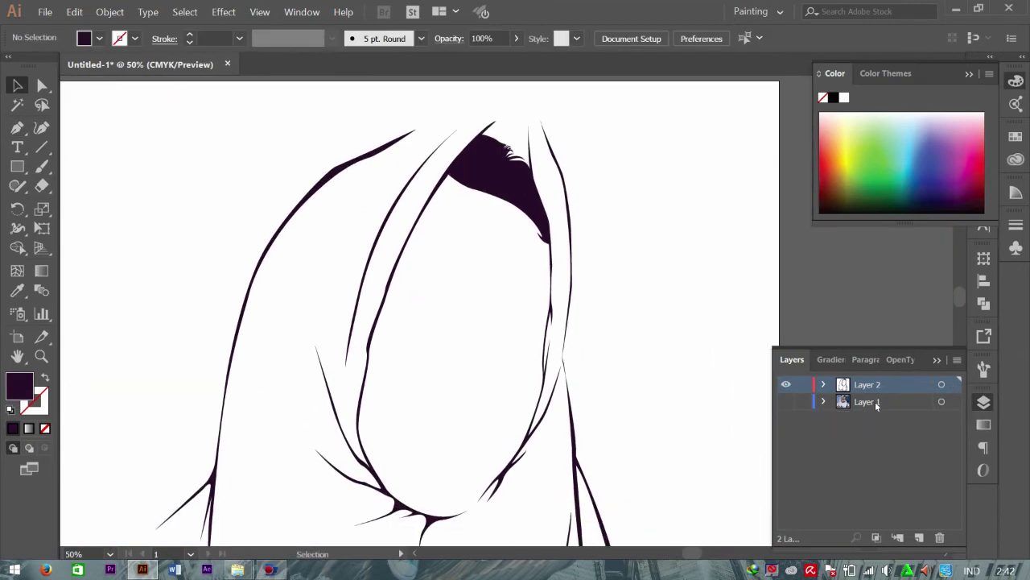
left_click(791, 403)
key("ctrl+plus")
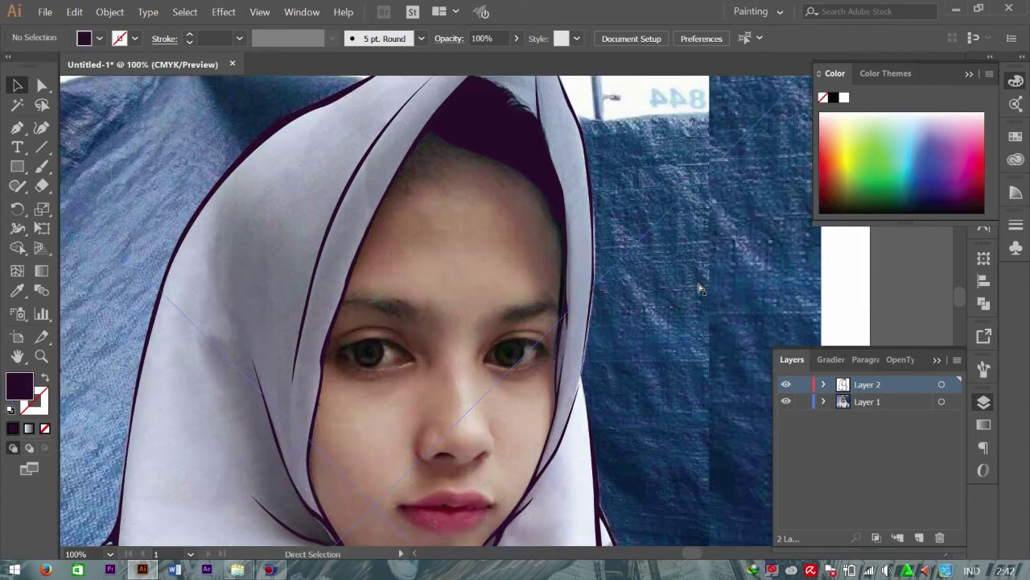
key("ctrl+plus")
scroll(591, 435, "up", 5)
key("p")
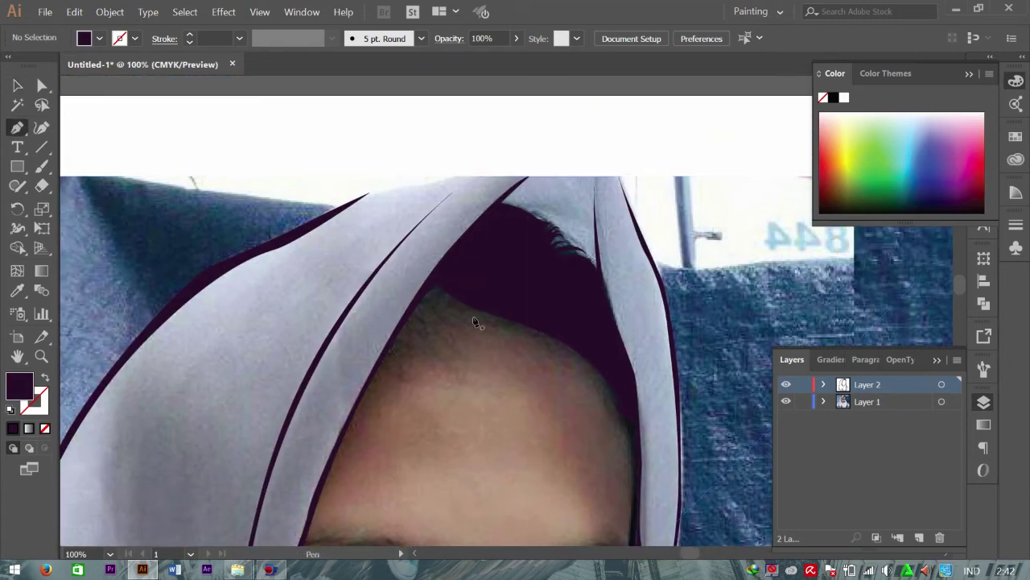
left_click(431, 286)
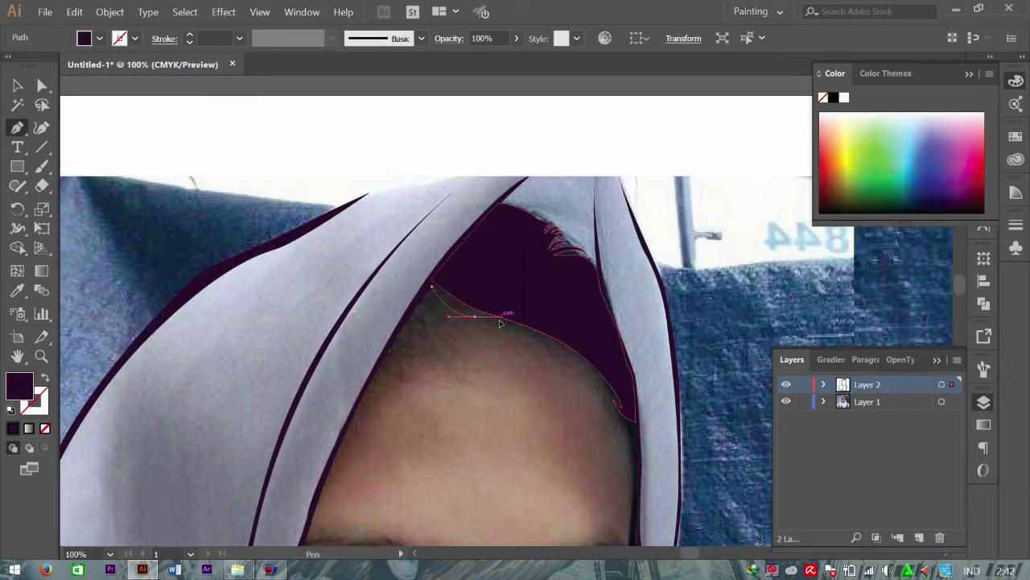
left_click(503, 326)
left_click_drag(459, 323, 434, 303)
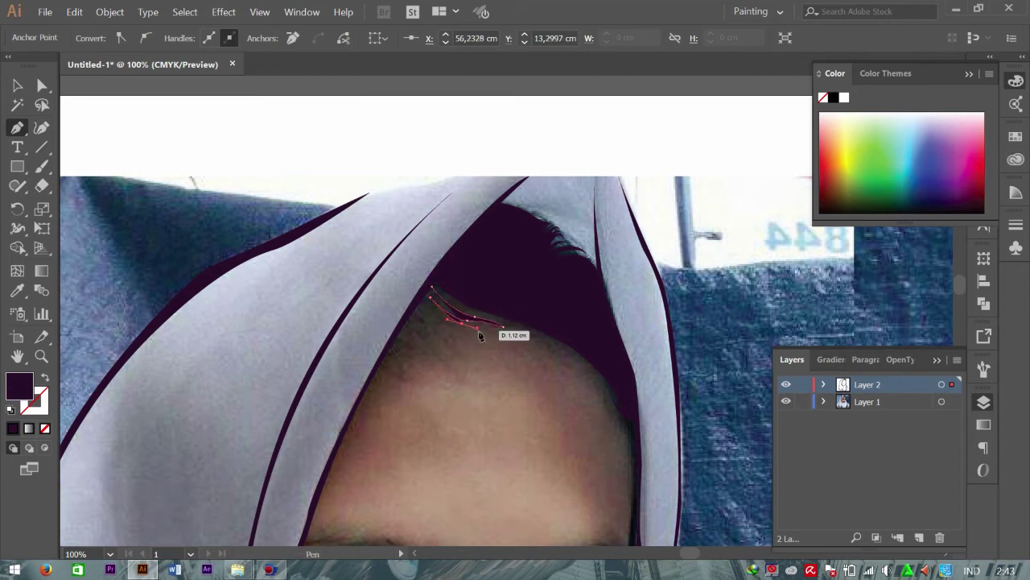
mouse_move(431, 287)
left_mouse_down()
mouse_move(428, 302)
mouse_move(415, 296)
left_mouse_up()
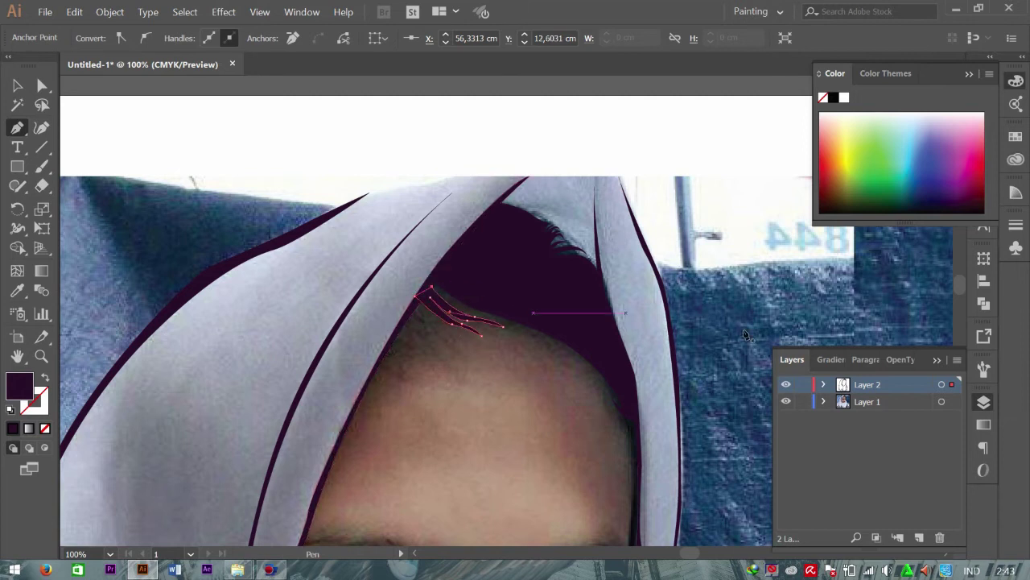
Step: Toggle the photo off and on to check the hair strands, then zoom toward the eyes
left_click(786, 401)
left_click(706, 323, "ctrl")
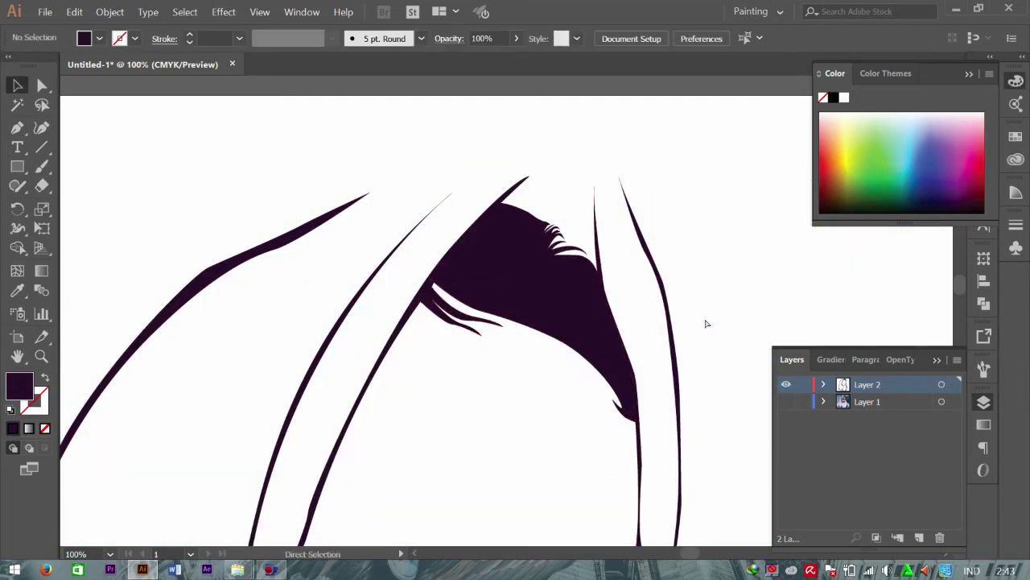
key("ctrl+minus")
key("ctrl+minus")
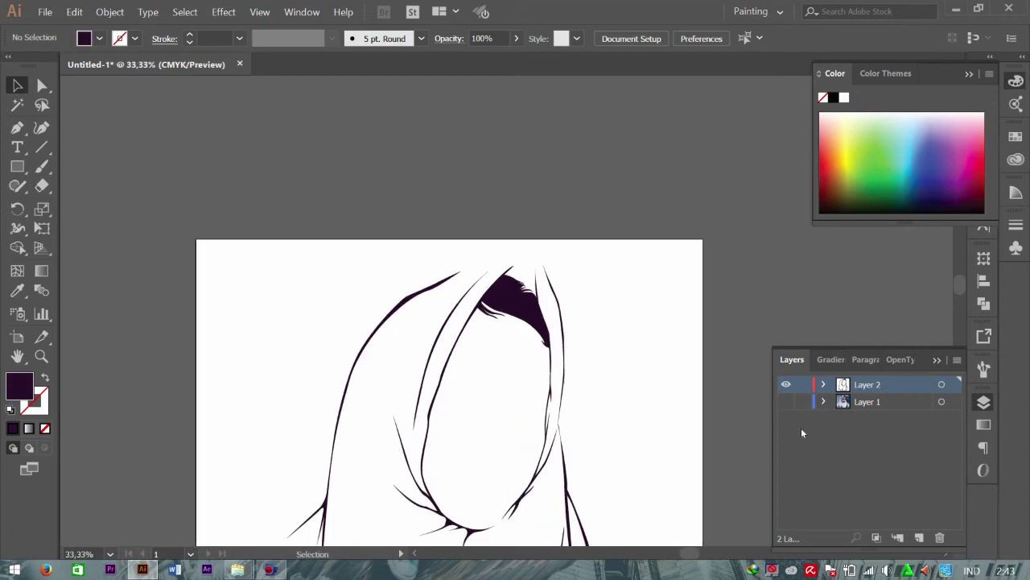
left_click(786, 401)
key("z")
left_click_drag(540, 577, 586, 517)
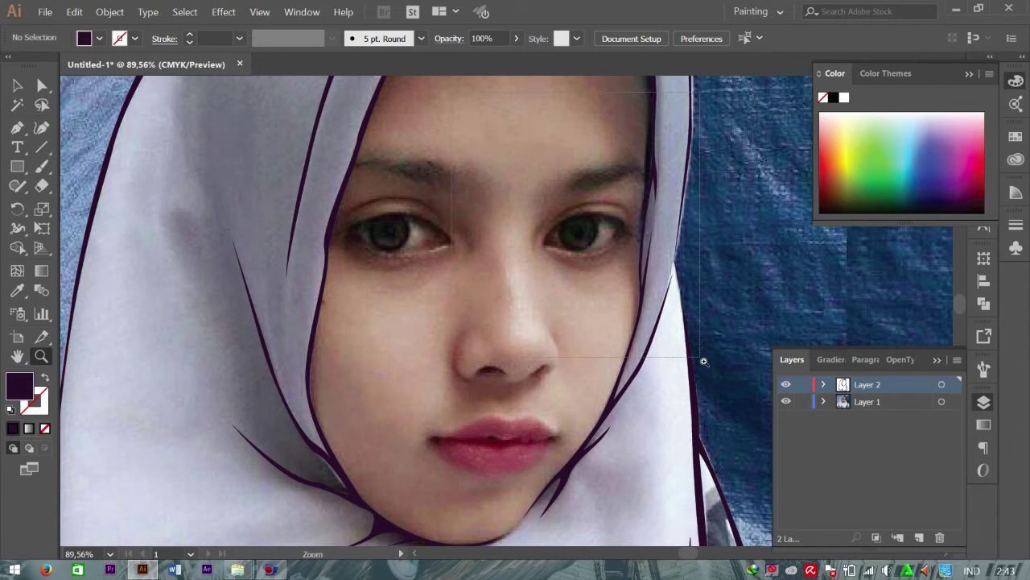
Step: Zoom into the eyes, trace the right eyebrow as a closed curved shape, and hide the photo to check it
left_click_drag(703, 361, 702, 358)
key("p")
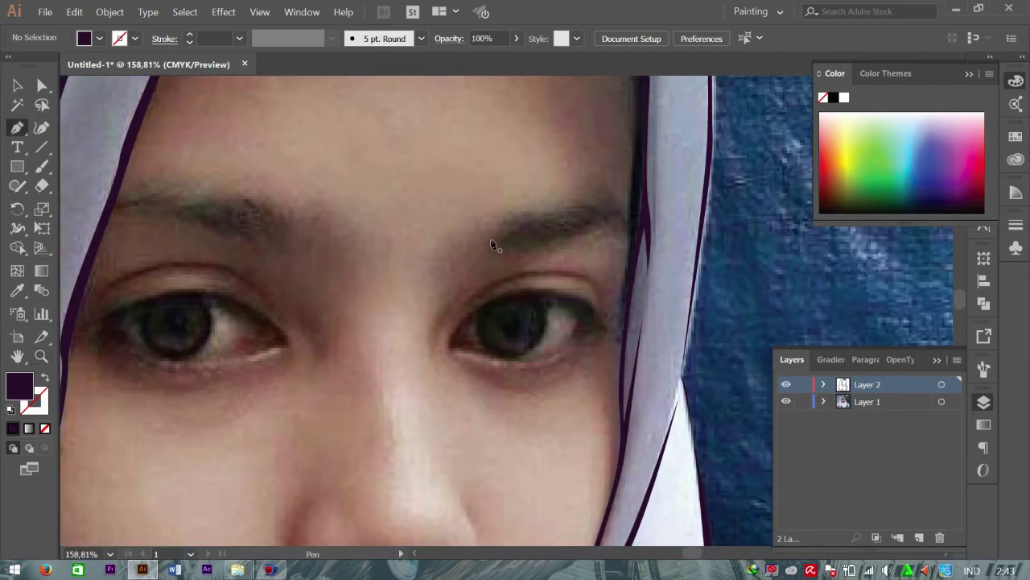
left_click(495, 242)
left_click(518, 216)
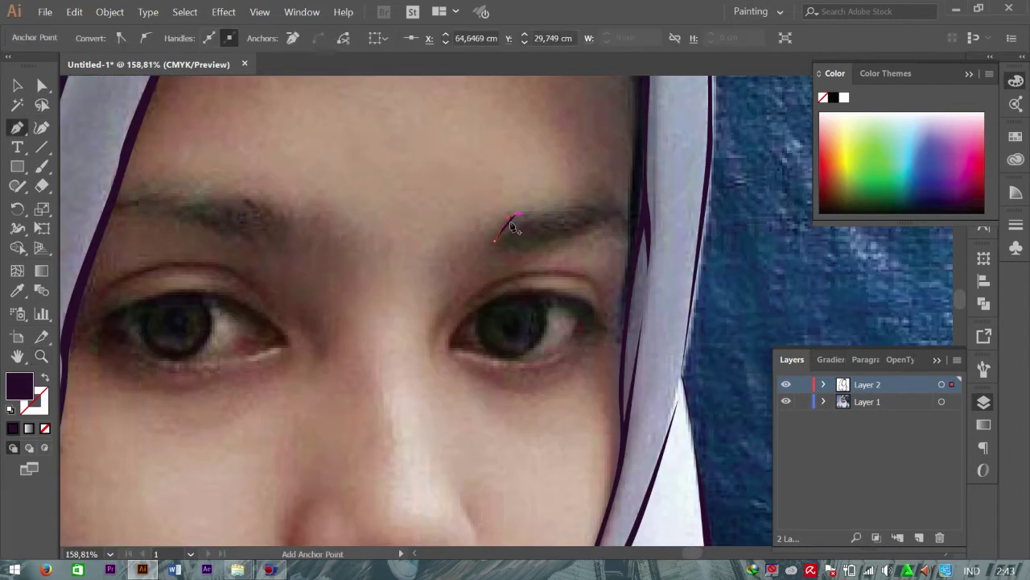
left_click_drag(518, 216, 588, 208)
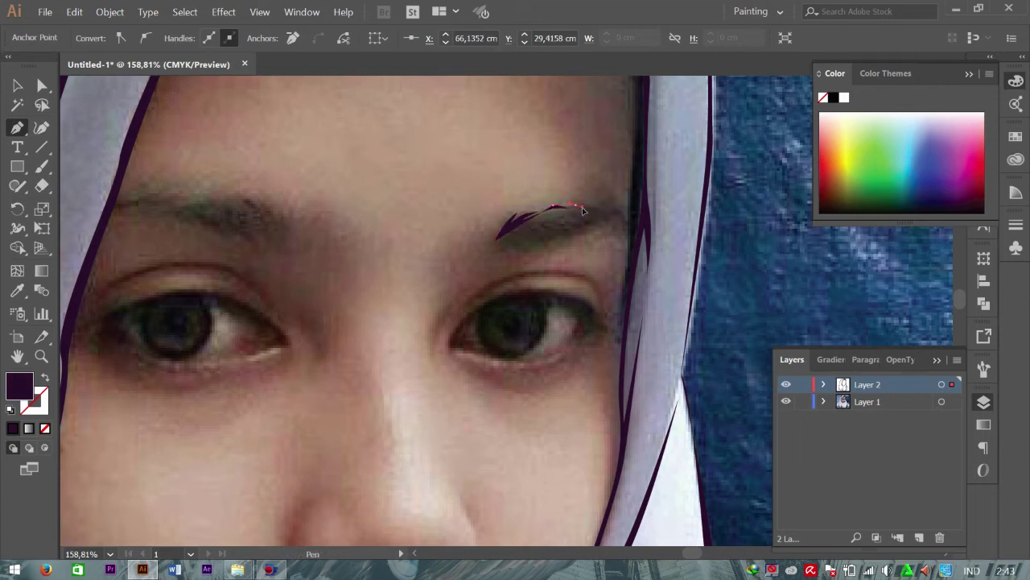
mouse_move(591, 207)
left_mouse_down()
mouse_move(609, 223)
mouse_move(543, 245)
mouse_move(502, 240)
left_mouse_up()
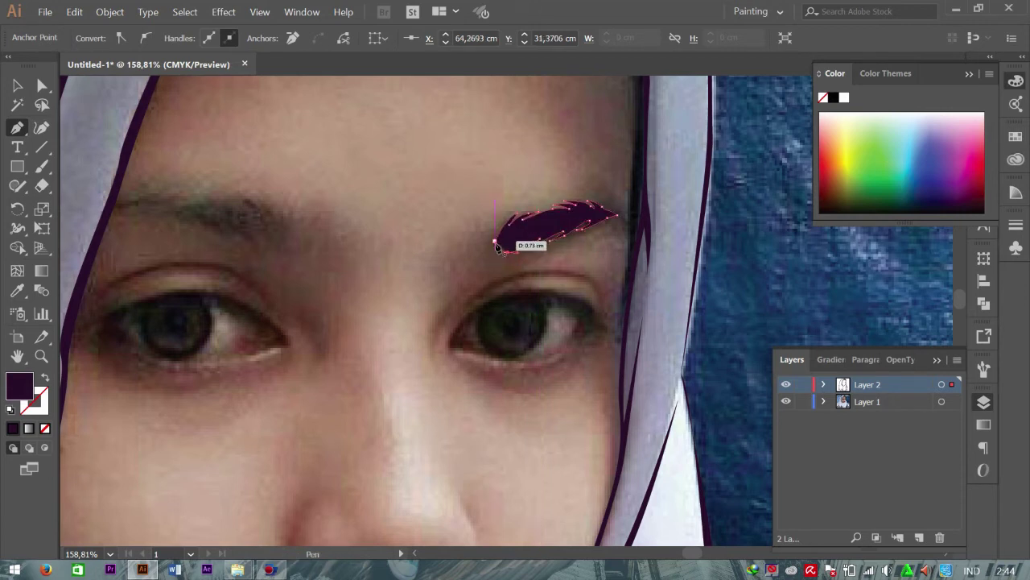
left_click(786, 401)
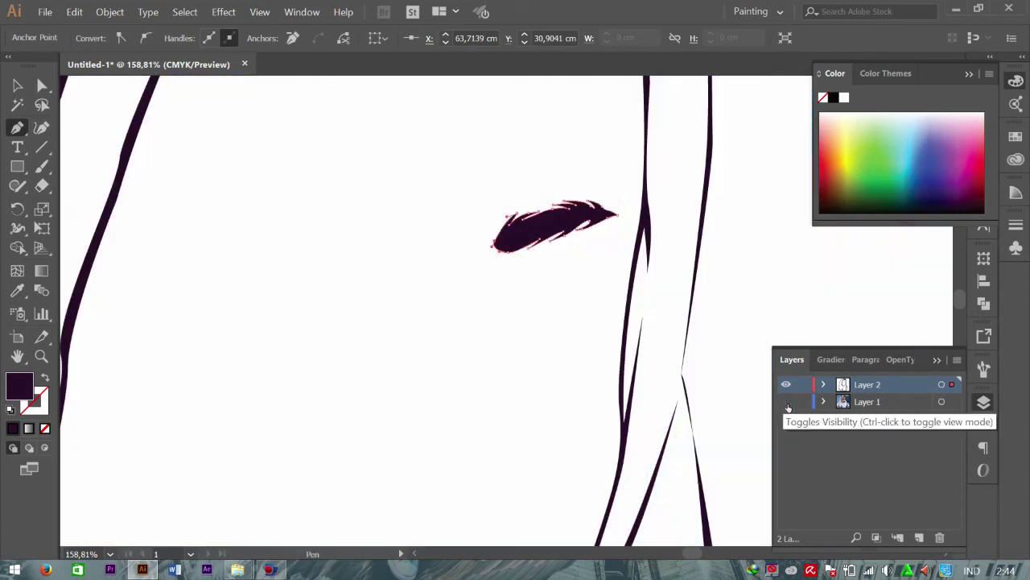
key("v")
left_click(729, 326)
scroll(729, 326, "up", 1)
Step: Show the photo again and trace the left eyebrow's top edge from the hijab edge
left_click(785, 401)
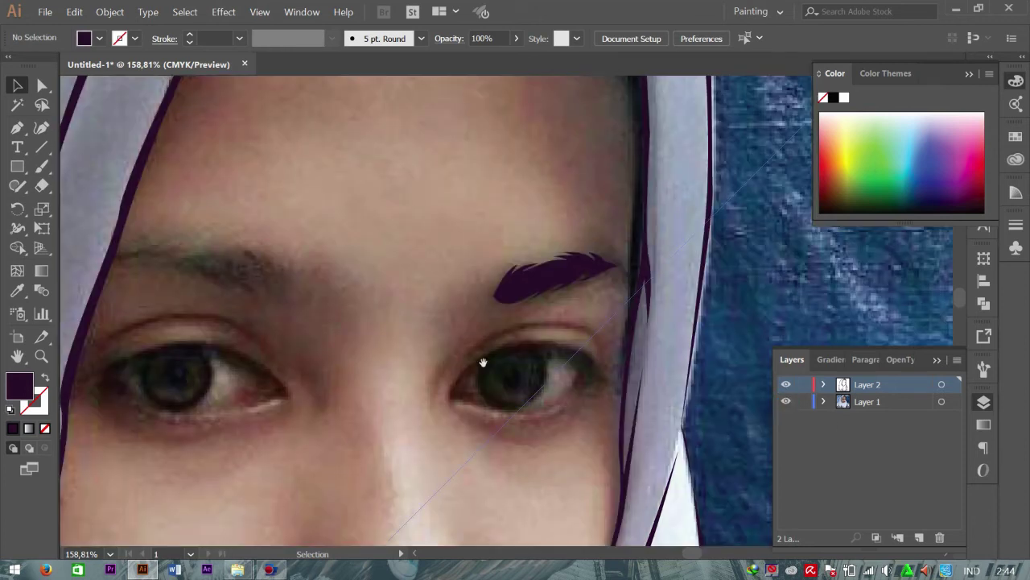
scroll(483, 363, "left", 5)
key("p")
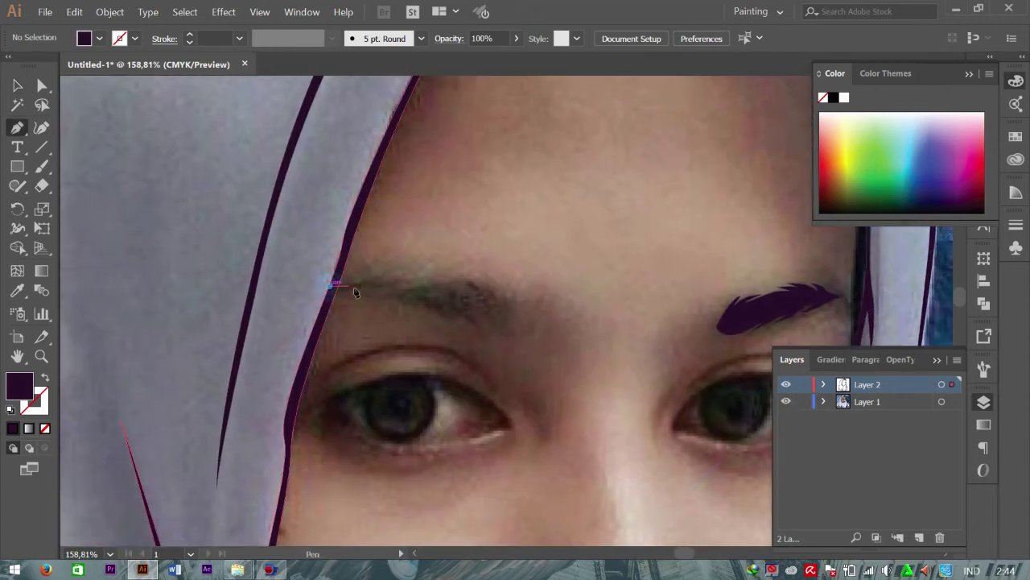
left_click(331, 285)
left_click(383, 277)
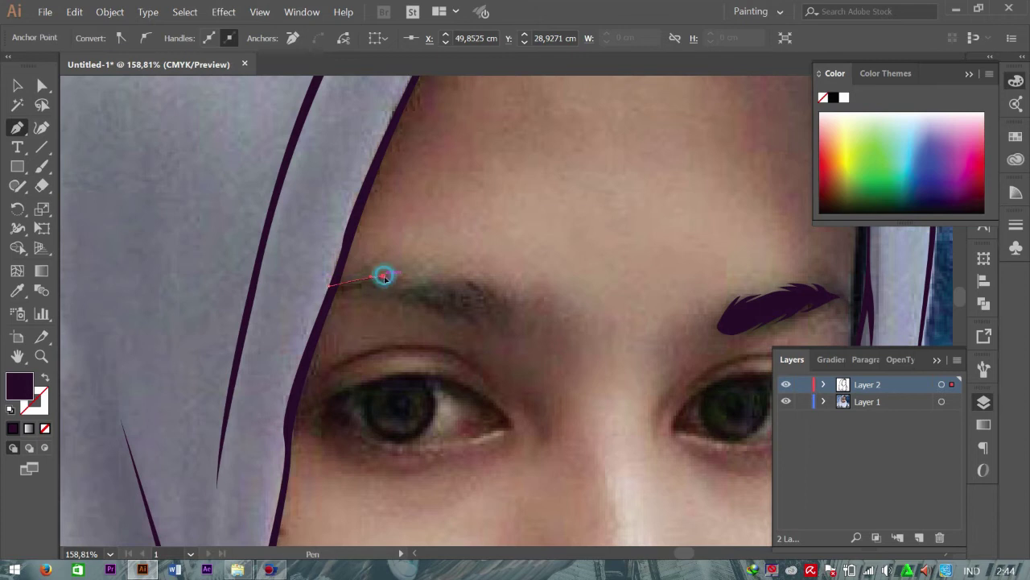
left_click(408, 277)
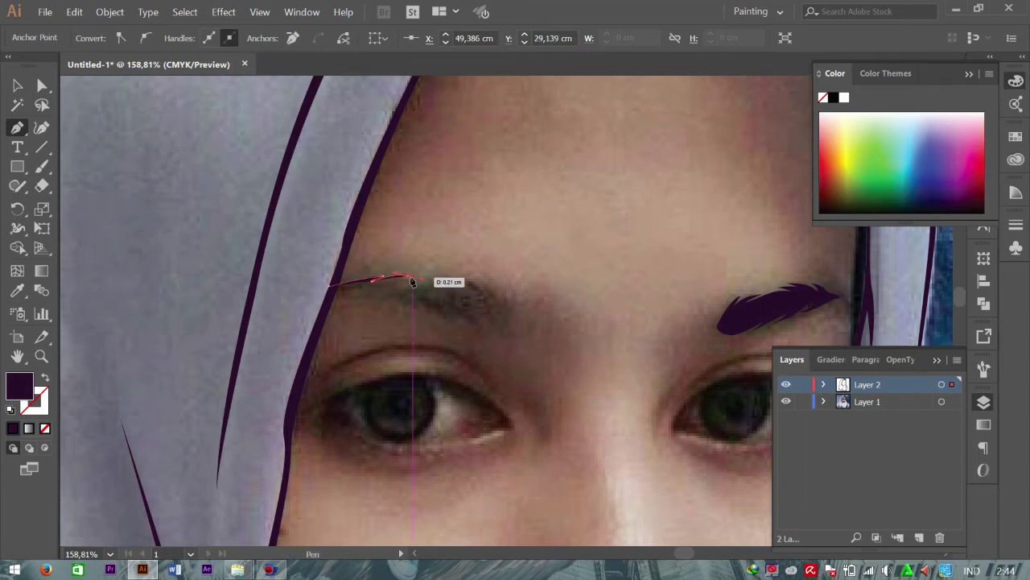
left_click(398, 276)
Step: Continue the feathered eyebrow top and round its outer tip into the lower edge
left_click_drag(445, 279, 459, 278)
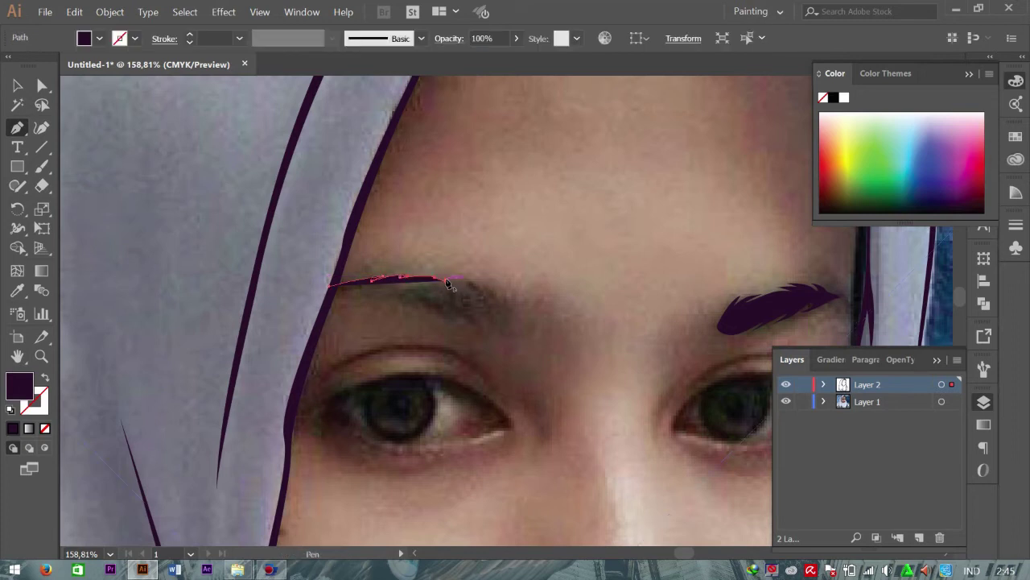
left_click(439, 278)
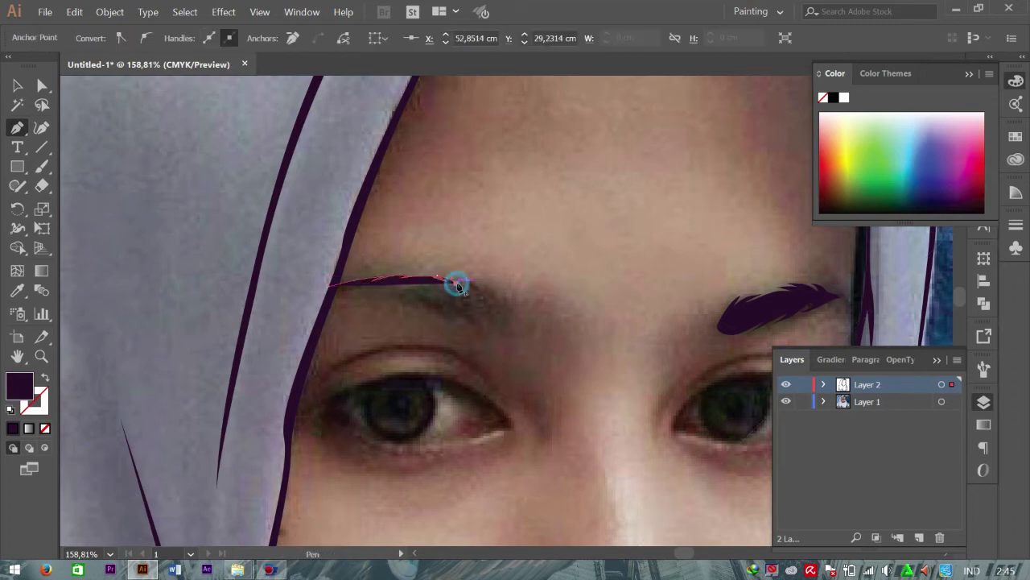
mouse_move(447, 278)
left_mouse_down()
mouse_move(472, 286)
mouse_move(463, 282)
left_mouse_up()
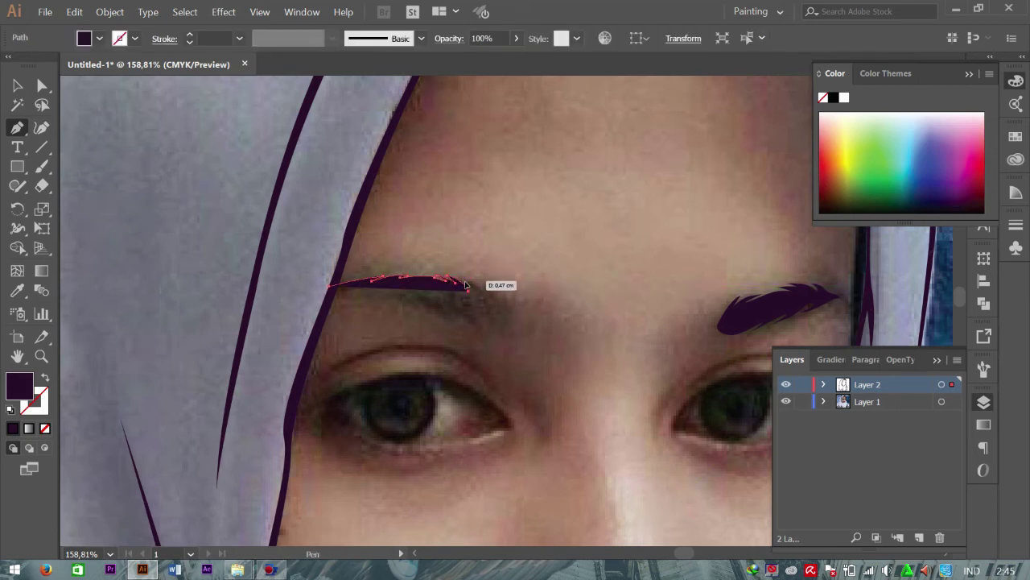
left_click(464, 282)
left_click(491, 310)
left_click_drag(496, 333, 416, 299)
left_click(464, 307)
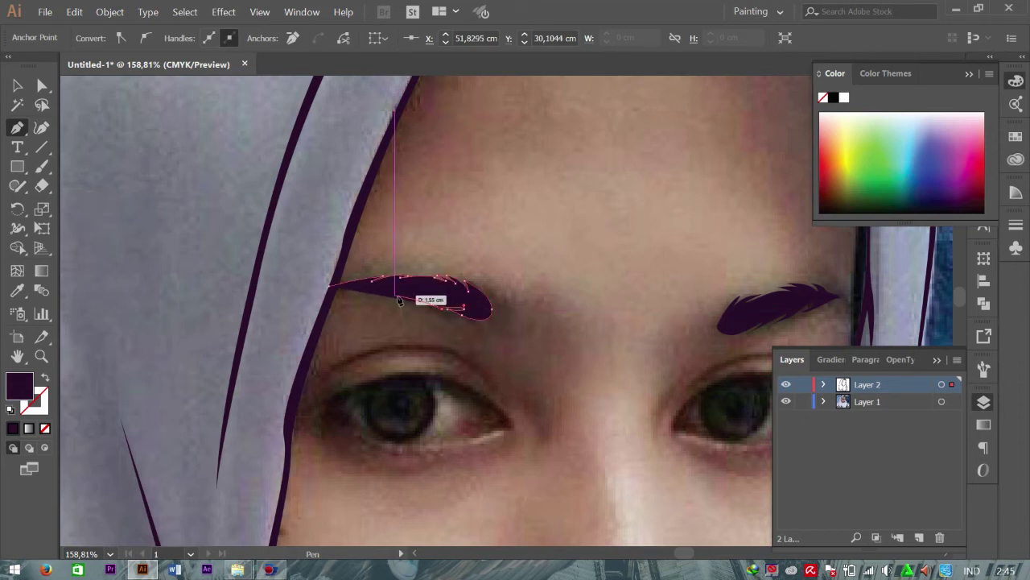
left_click(413, 308, "ctrl")
Step: Zoom in and close the eyebrow along its lower edge back to the inner end
key("ctrl+plus")
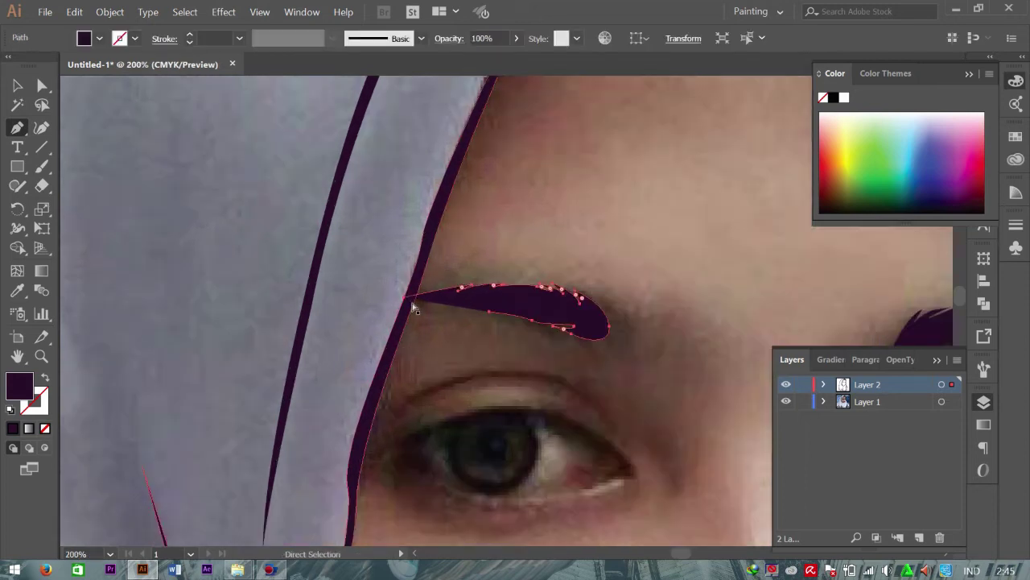
key("ctrl+plus")
left_click(492, 316)
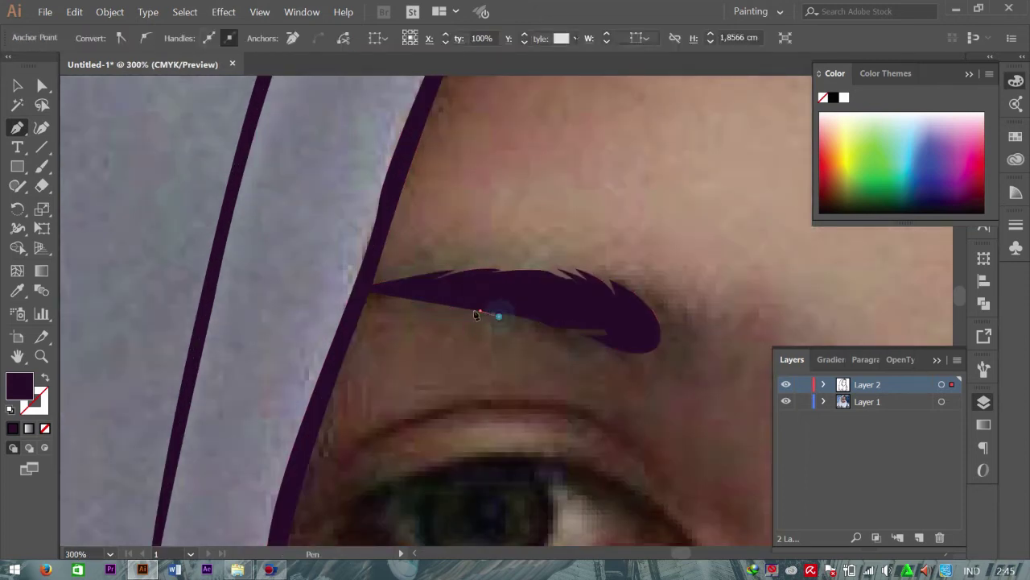
left_click_drag(414, 315, 413, 309)
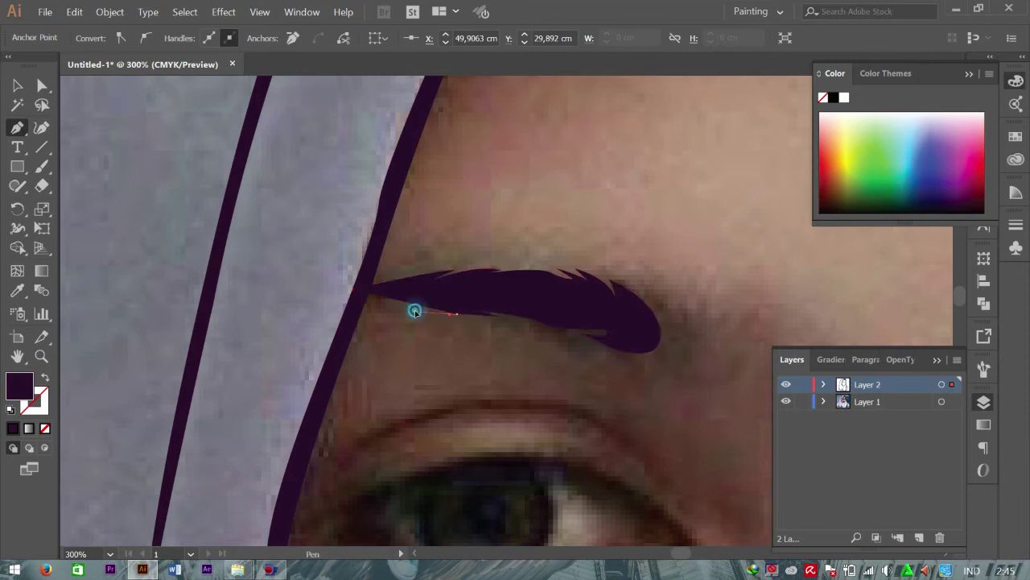
left_click(369, 310)
left_click(357, 316)
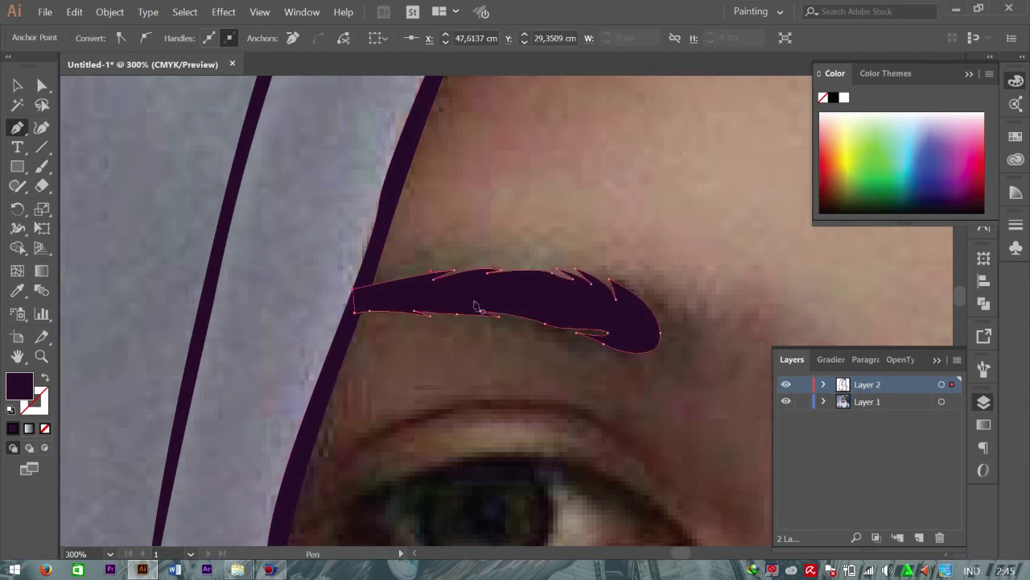
key("v")
left_click_drag(427, 291, 456, 104)
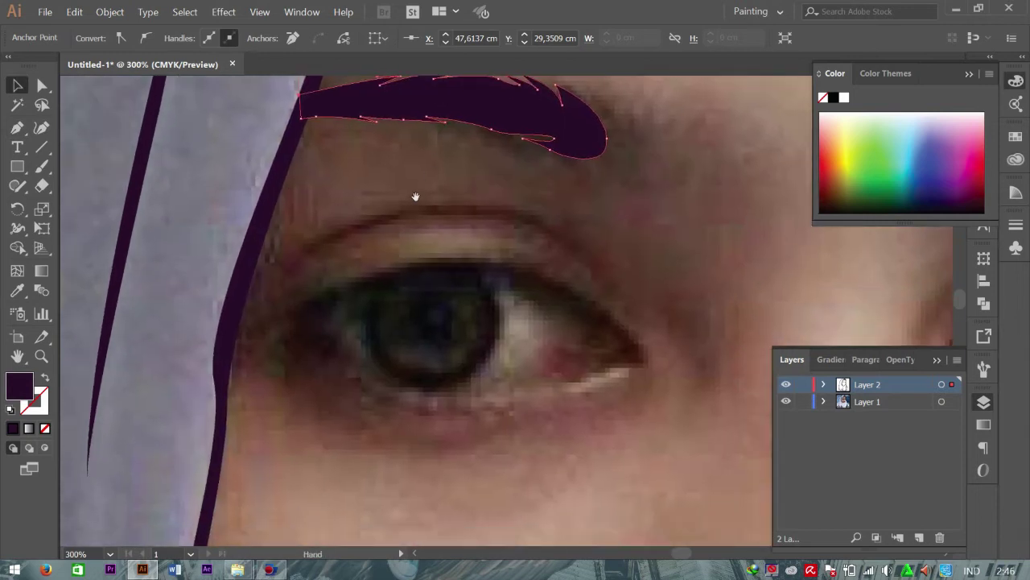
Step: Draw a thin tapered closed curve along the eyelid crease above the left eye
key("p")
left_click(298, 258)
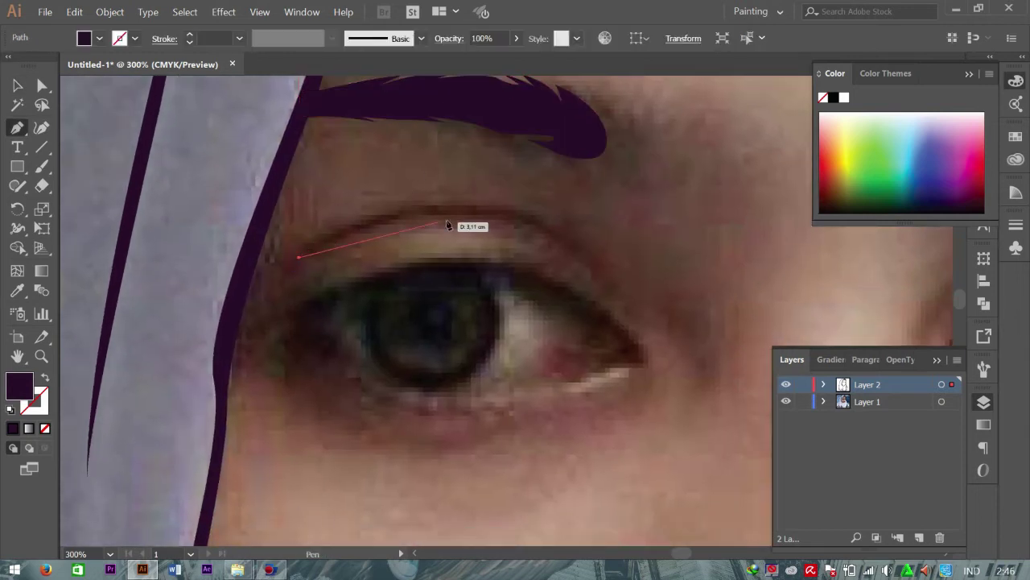
left_click_drag(475, 211, 520, 228)
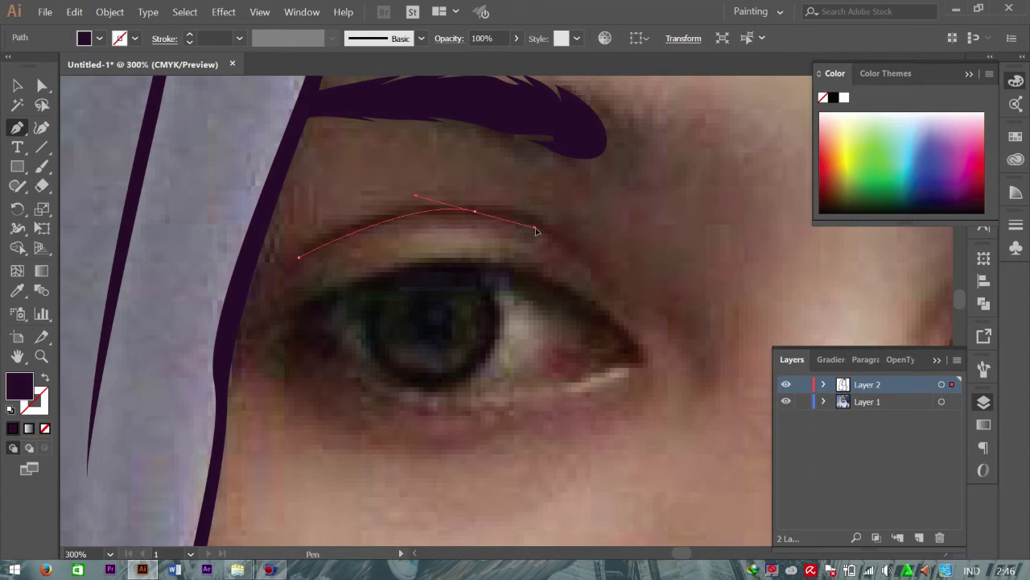
mouse_move(598, 283)
left_mouse_down()
mouse_move(612, 290)
mouse_move(453, 198)
mouse_move(442, 211)
left_mouse_up()
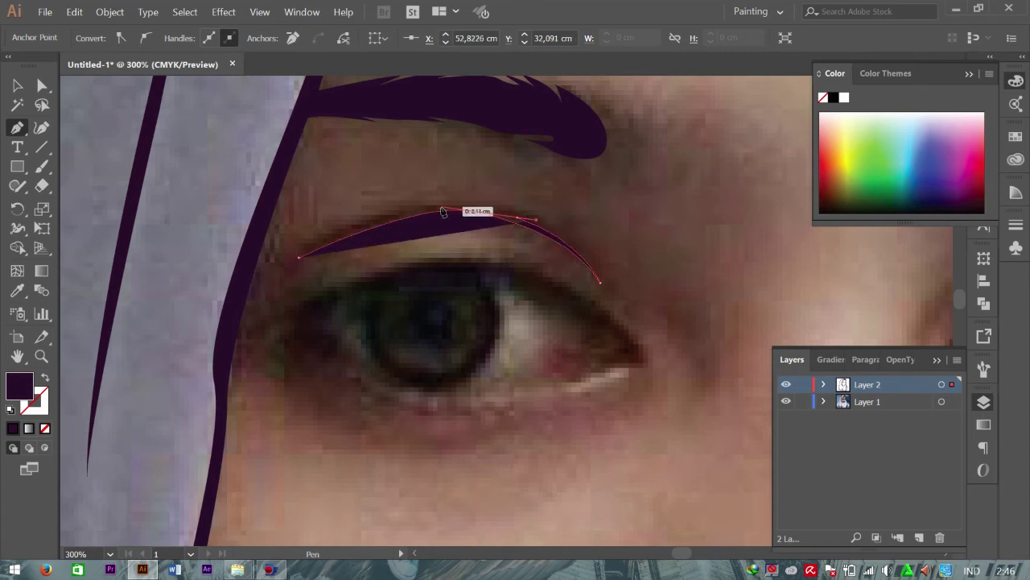
left_click_drag(298, 258, 152, 347)
Step: Hide the photo to inspect the crease line, deselect it, then show the photo again
scroll(483, 370, "down", 1)
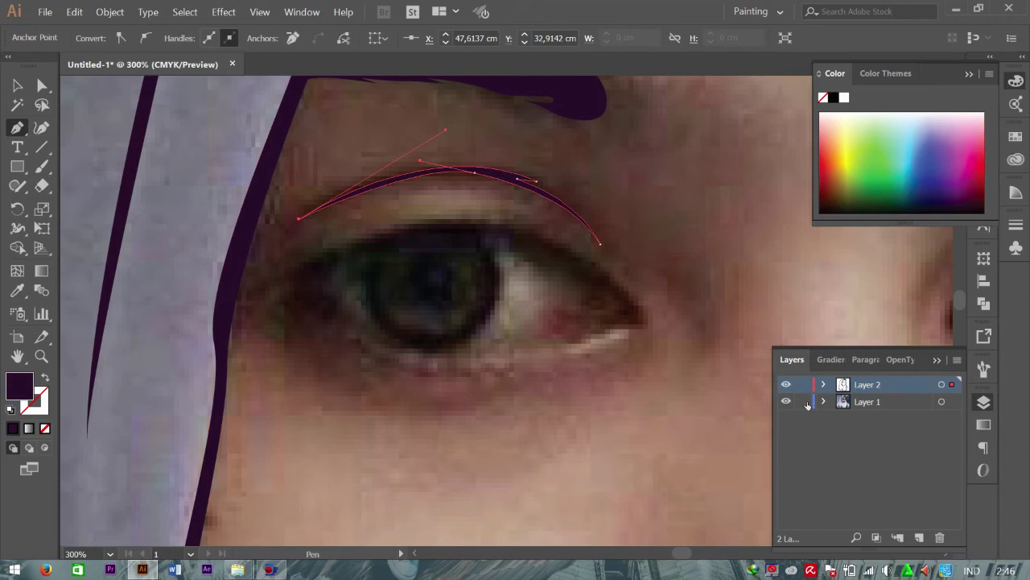
left_click(786, 401)
key("v")
left_click(631, 356)
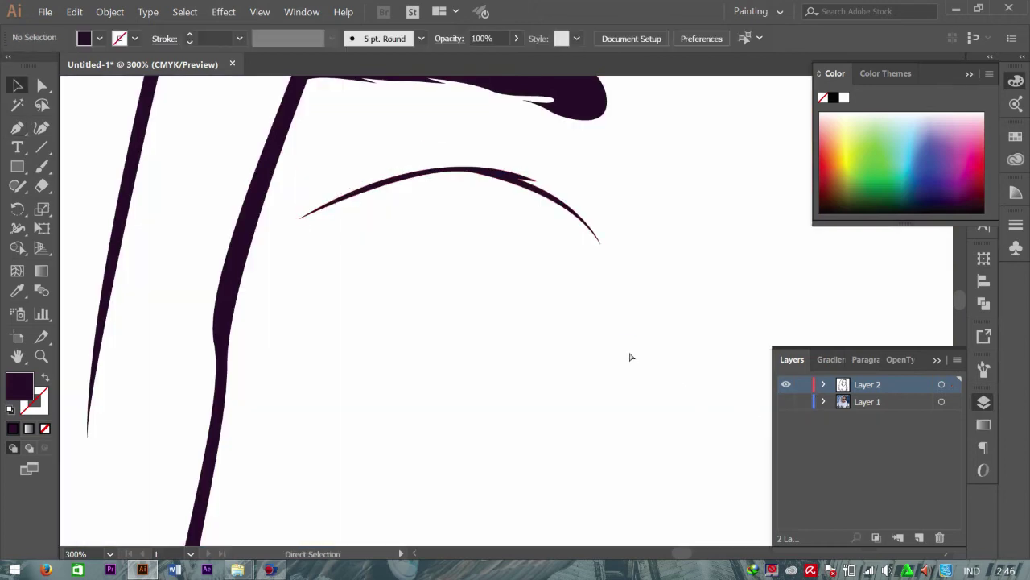
scroll(630, 356, "down", 2)
scroll(630, 357, "down", 2)
scroll(630, 357, "up", 2)
scroll(631, 357, "up", 2)
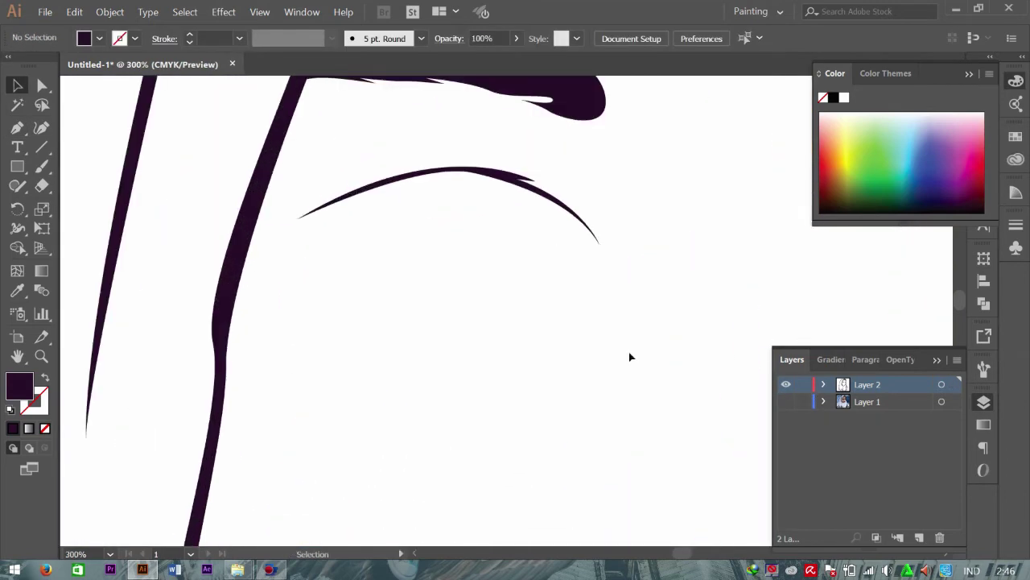
left_click(786, 401)
key("p")
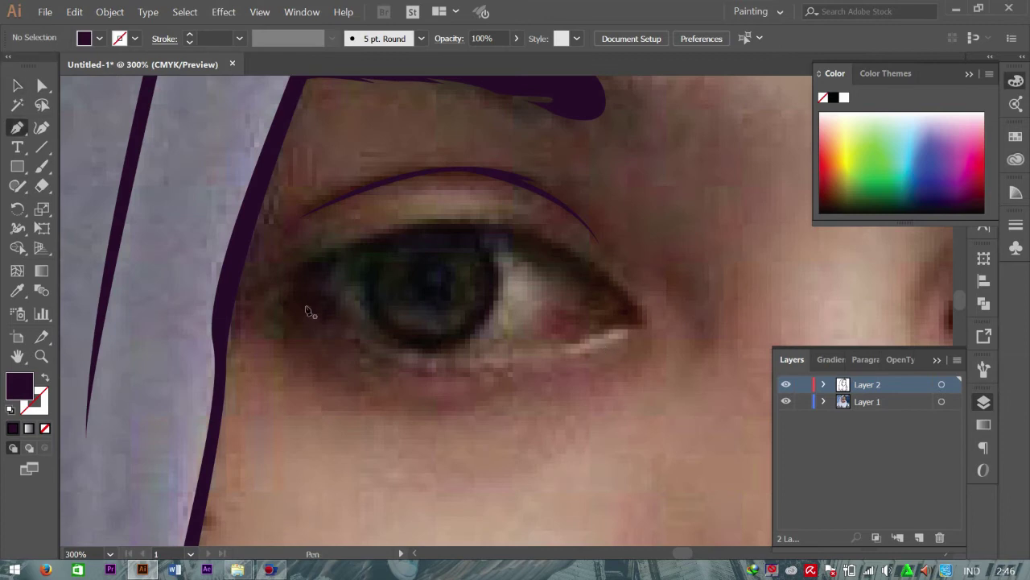
Step: Draw a closed shape around the left eye's lids and swap it to an outline
left_click(287, 268)
left_click_drag(350, 243, 372, 236)
left_click_drag(556, 241, 633, 289)
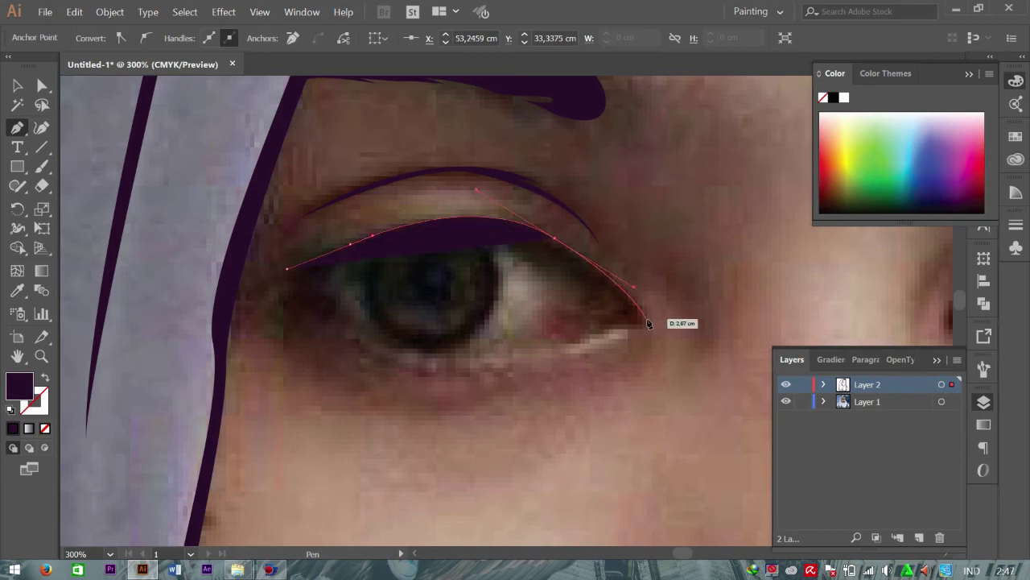
left_click_drag(642, 326, 610, 344)
left_click(604, 336, "ctrl")
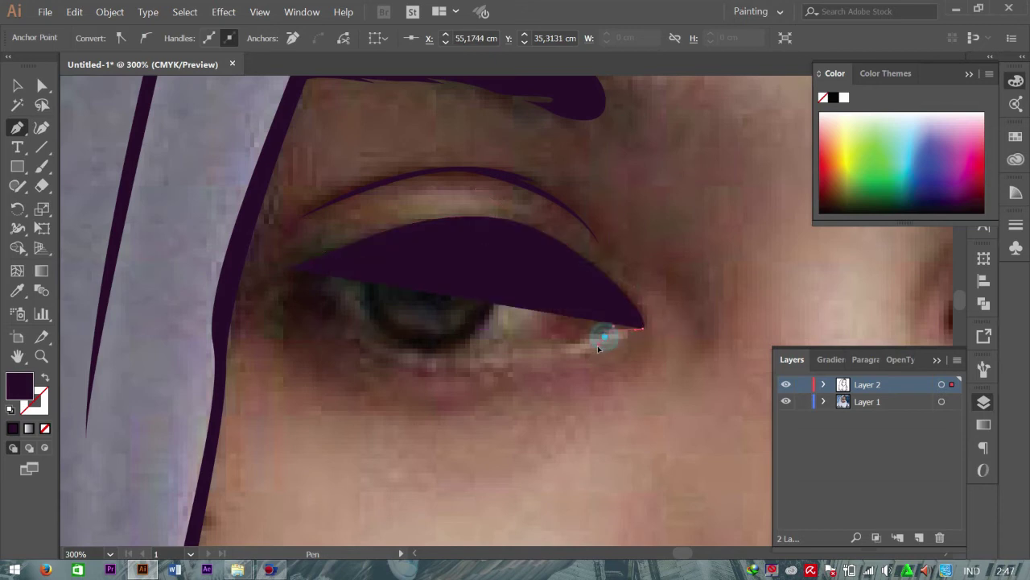
left_click_drag(509, 360, 493, 362)
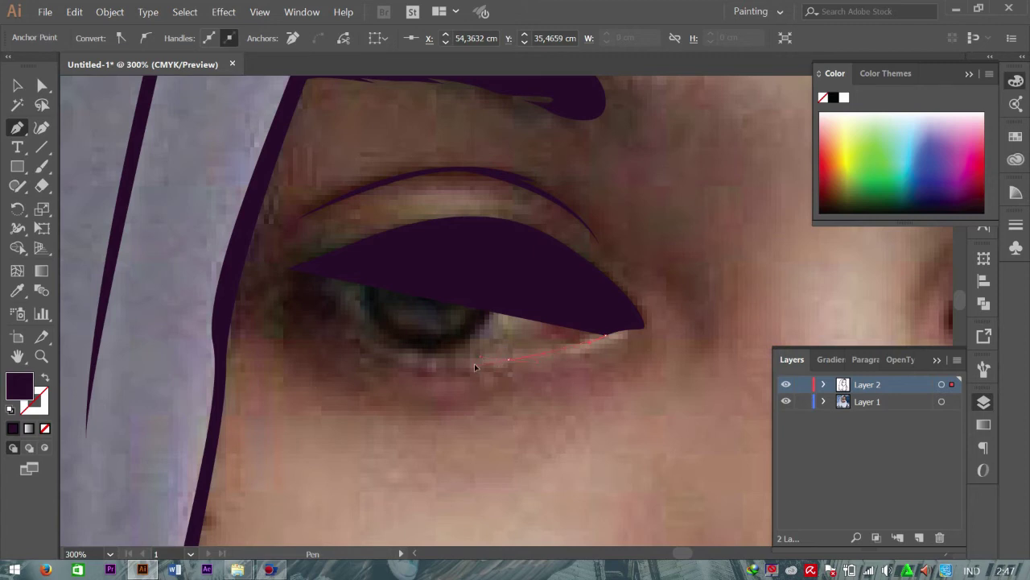
left_click(474, 363)
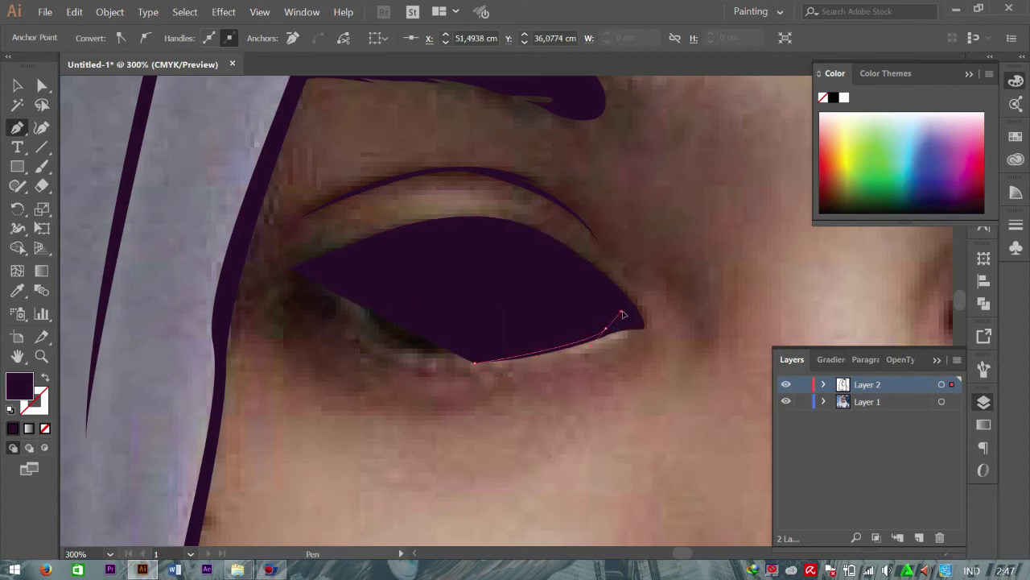
left_click_drag(628, 315, 34, 361)
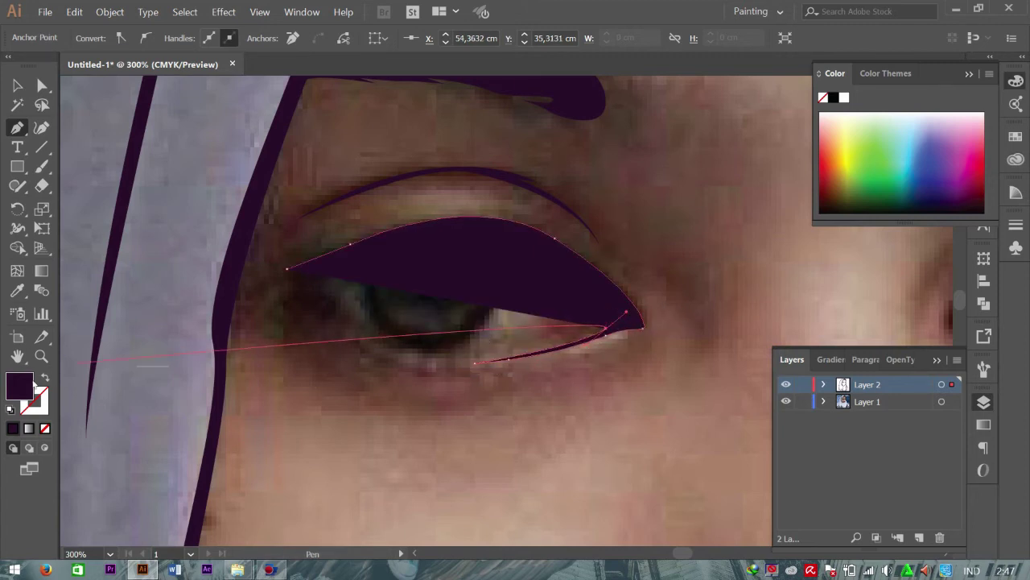
left_click(47, 377)
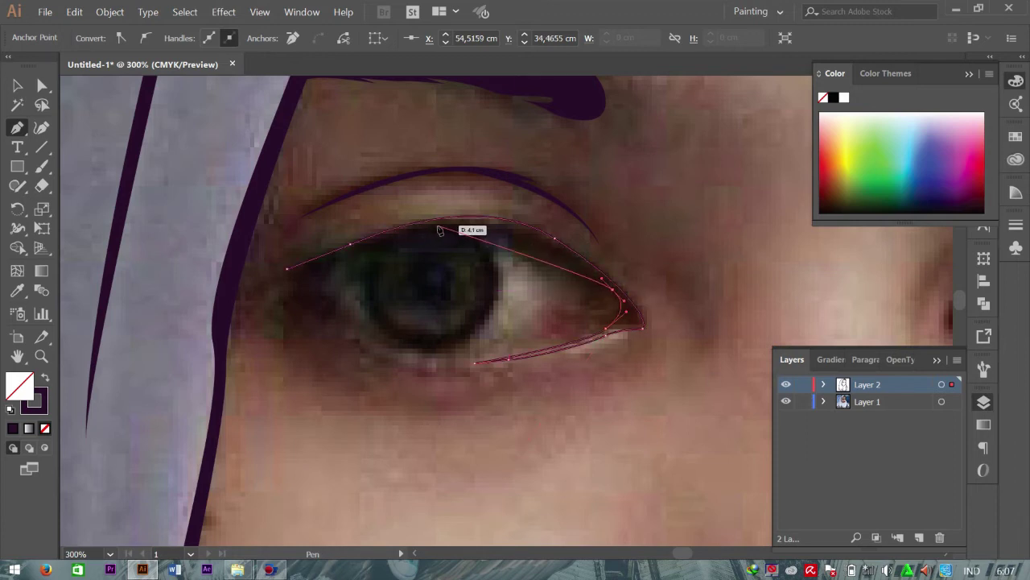
Step: Redraw the upper-lid path from the outer corner to the inner eye corner
left_click_drag(442, 225, 388, 233)
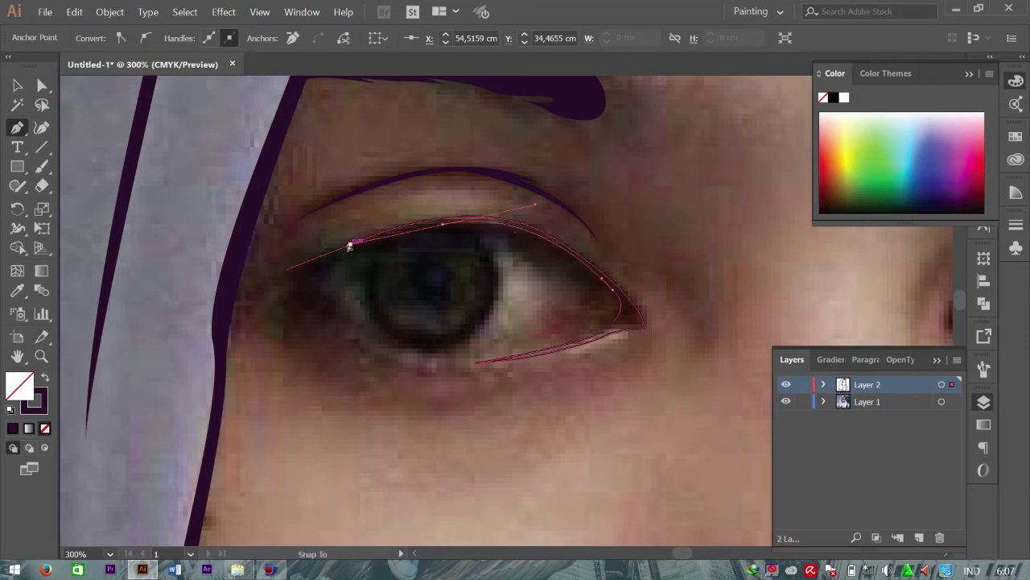
mouse_move(617, 309)
left_mouse_down()
mouse_move(605, 318)
mouse_move(617, 311)
mouse_move(634, 325)
left_mouse_up()
left_click(614, 323)
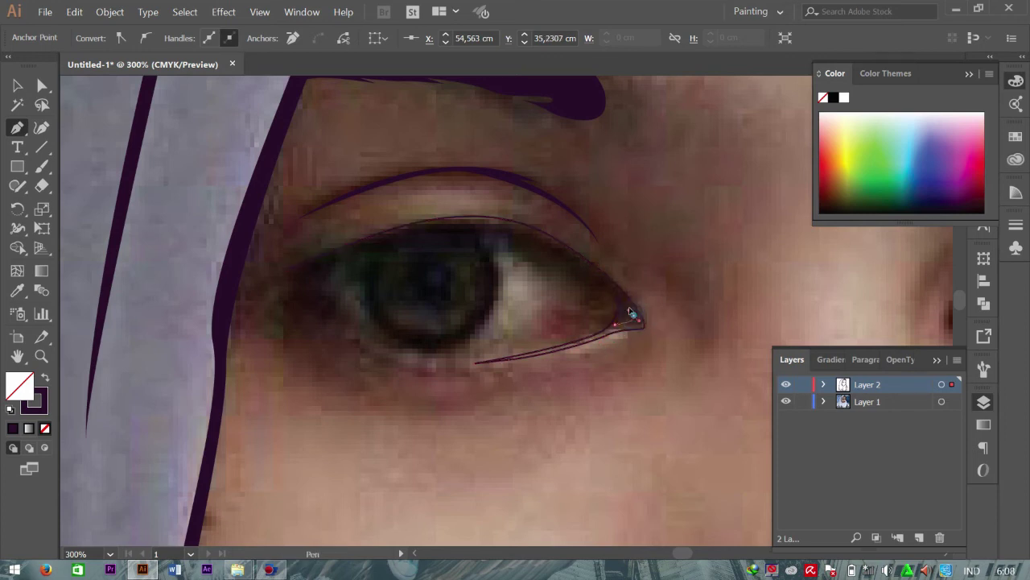
key("ctrl")
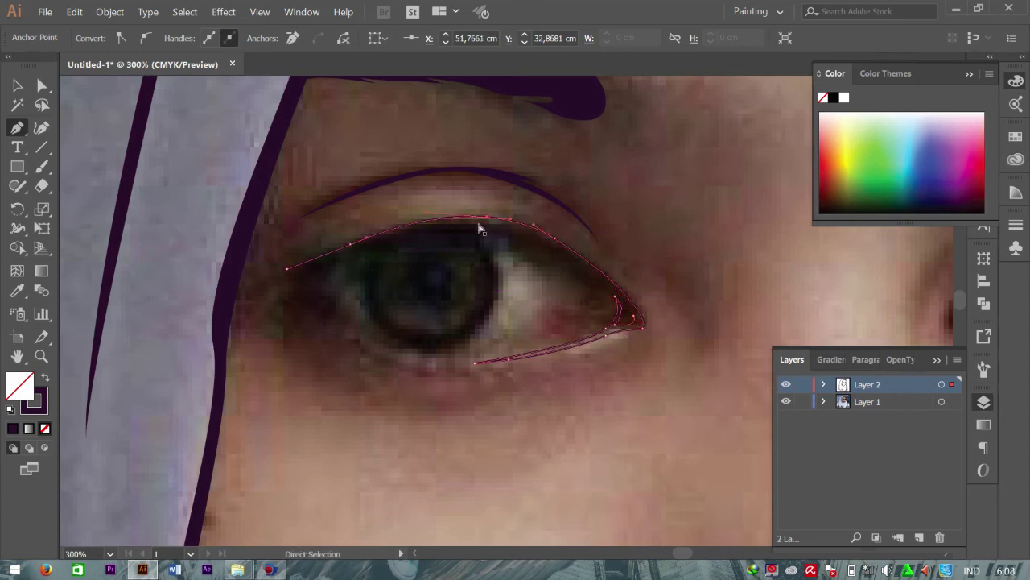
key("ctrl")
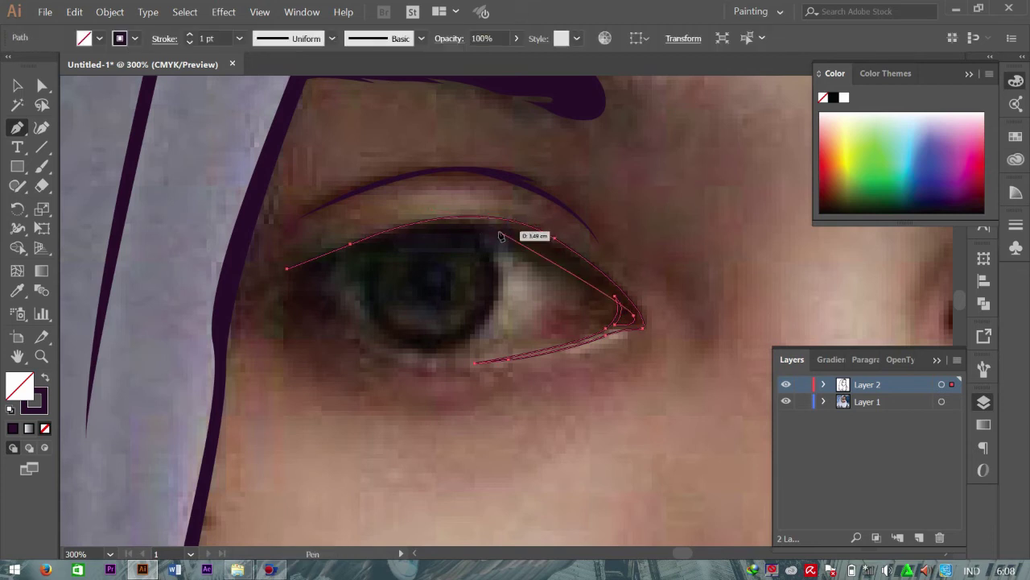
left_click(441, 223)
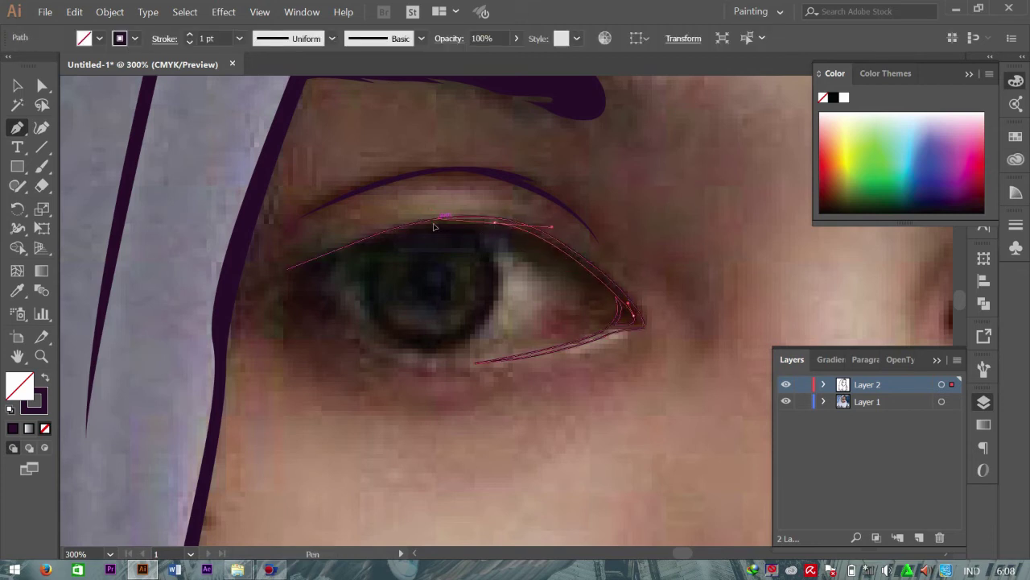
mouse_move(290, 269)
left_mouse_down()
mouse_move(315, 280)
mouse_move(297, 273)
left_mouse_up()
left_click(298, 274)
Step: Trace the lower lid to the inner corner and add curved points shaping that corner
left_click_drag(452, 364, 507, 348)
left_click(452, 364)
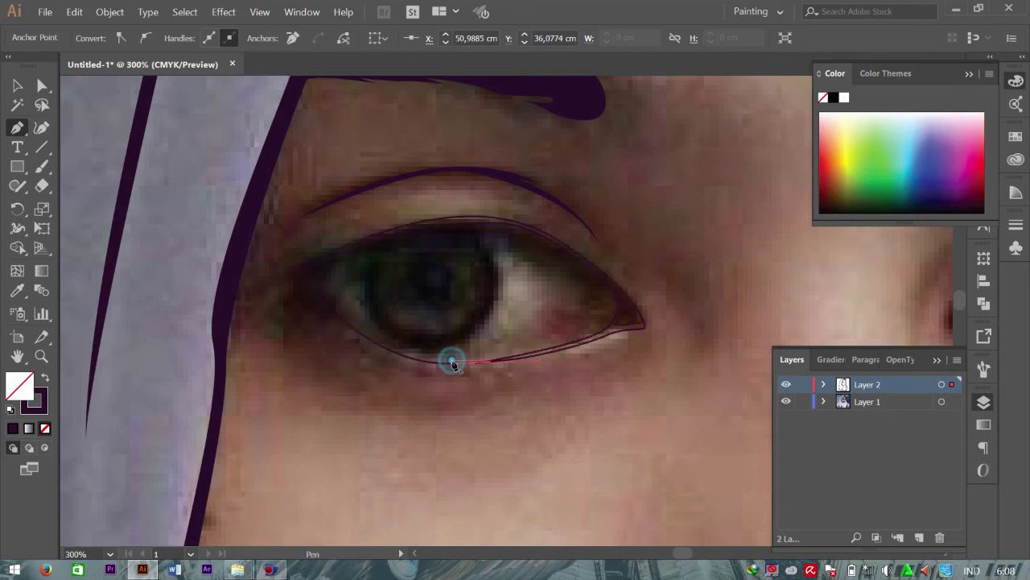
left_click_drag(287, 268, 223, 161)
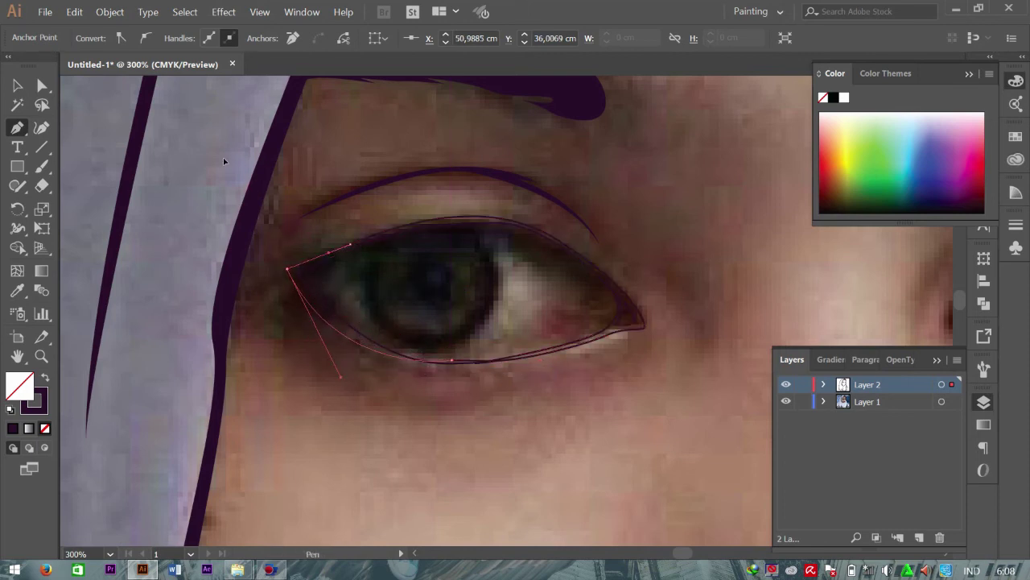
key("ctrl")
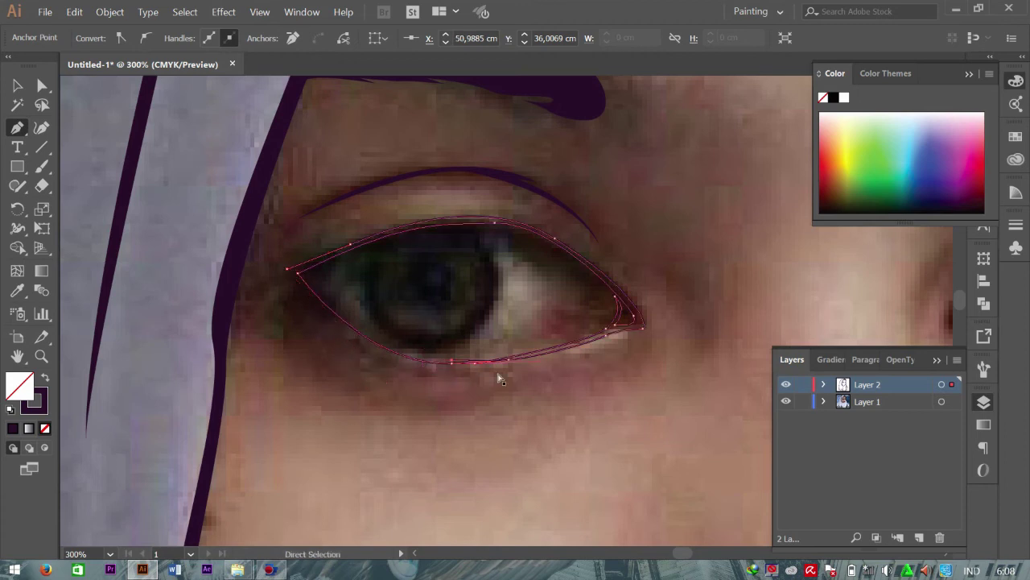
left_click_drag(451, 363, 538, 361)
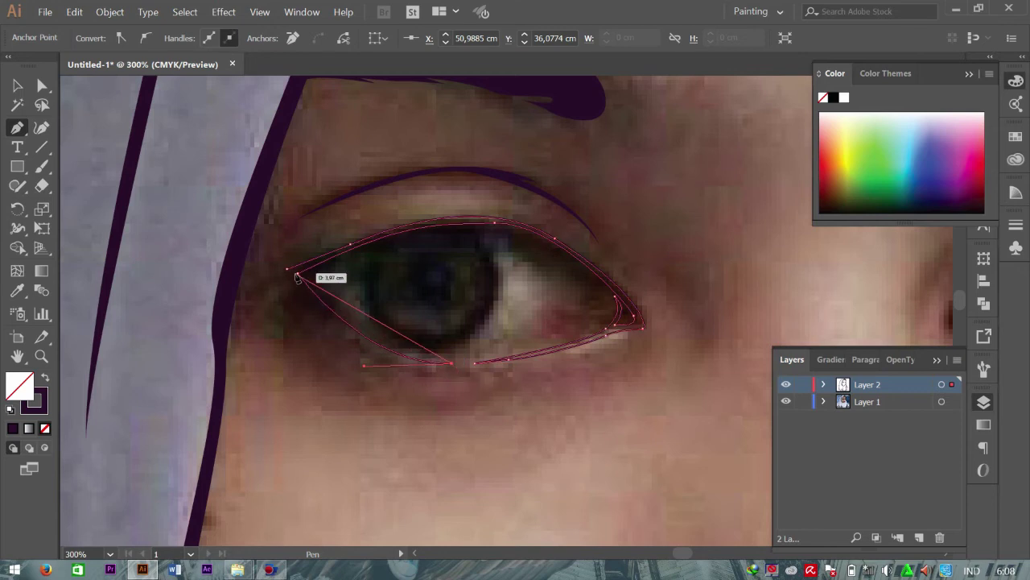
left_click_drag(310, 296, 252, 219)
mouse_move(312, 298)
left_mouse_down()
mouse_move(344, 350)
mouse_move(347, 338)
left_mouse_up()
left_click(352, 340)
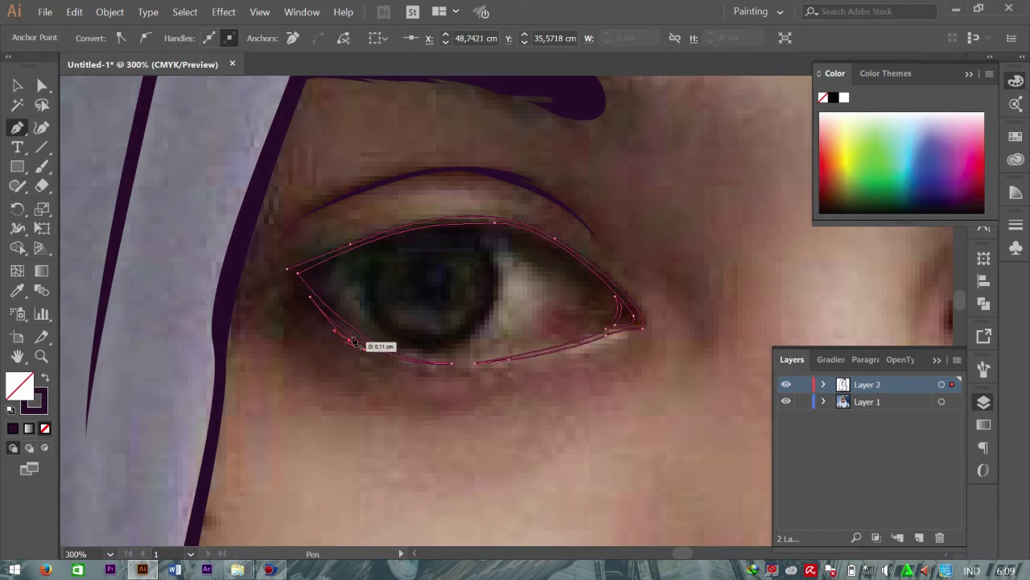
left_click_drag(288, 268, 296, 270)
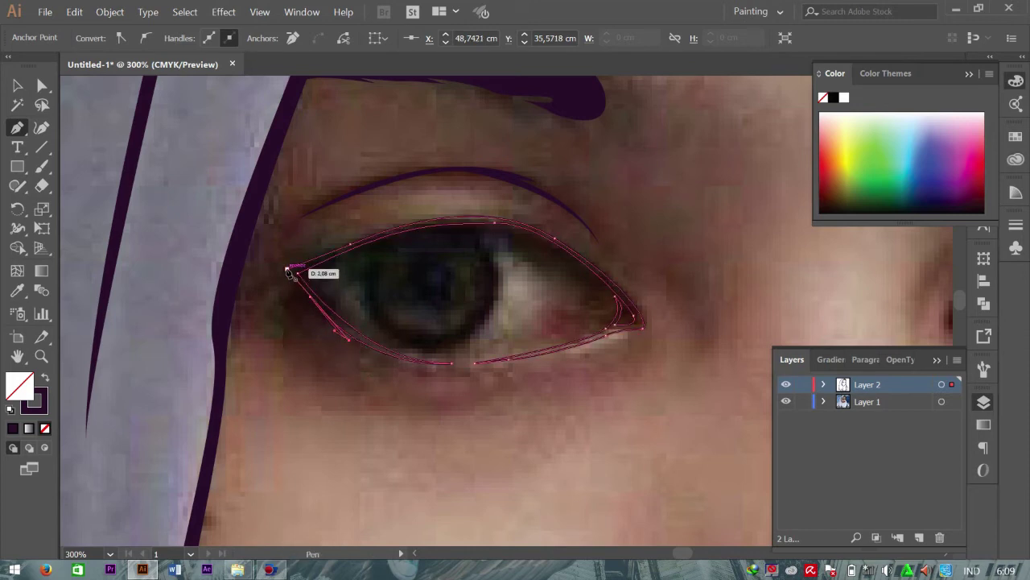
Step: Fill the selected eye outline with dark purple and nudge a lower-left anchor
key("ctrl+a")
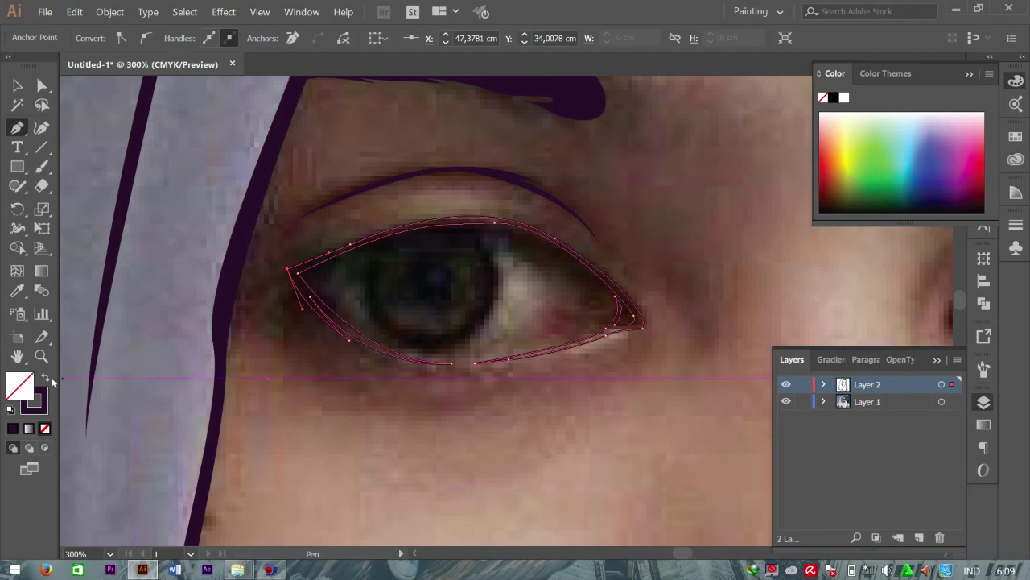
left_click(45, 380)
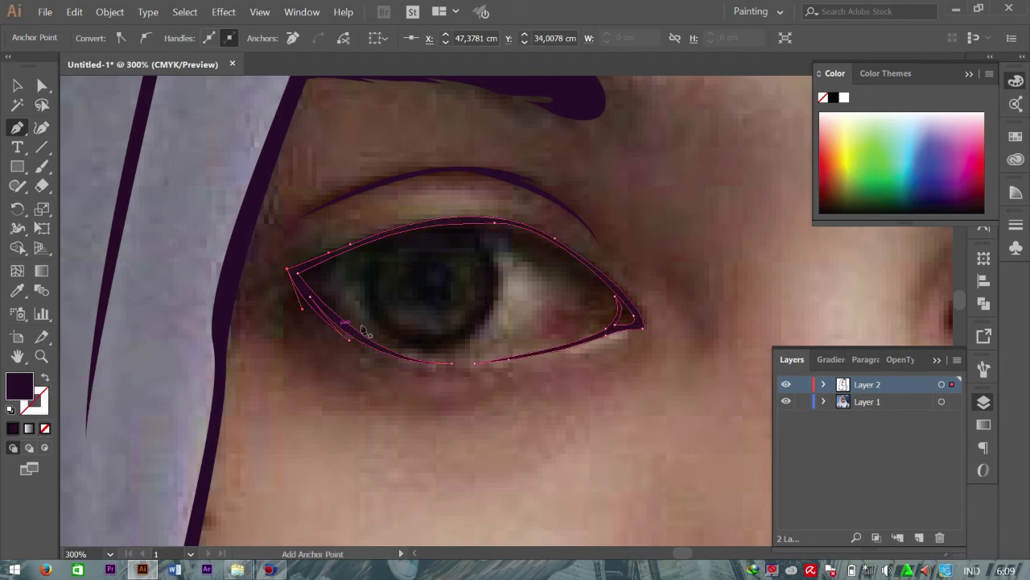
key("a")
left_click_drag(349, 341, 343, 340)
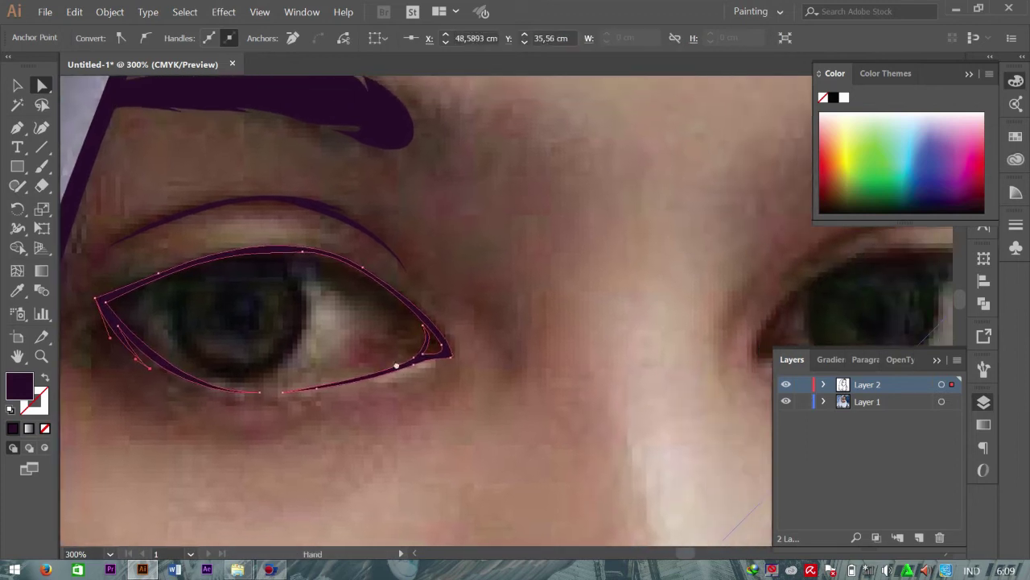
left_click_drag(647, 327, 235, 431)
Step: Draw a thin closed crescent along the crease below the first eye, then pan to the other eye
mouse_move(494, 325)
left_mouse_down()
mouse_move(352, 251)
mouse_move(761, 182)
left_mouse_up()
key("p")
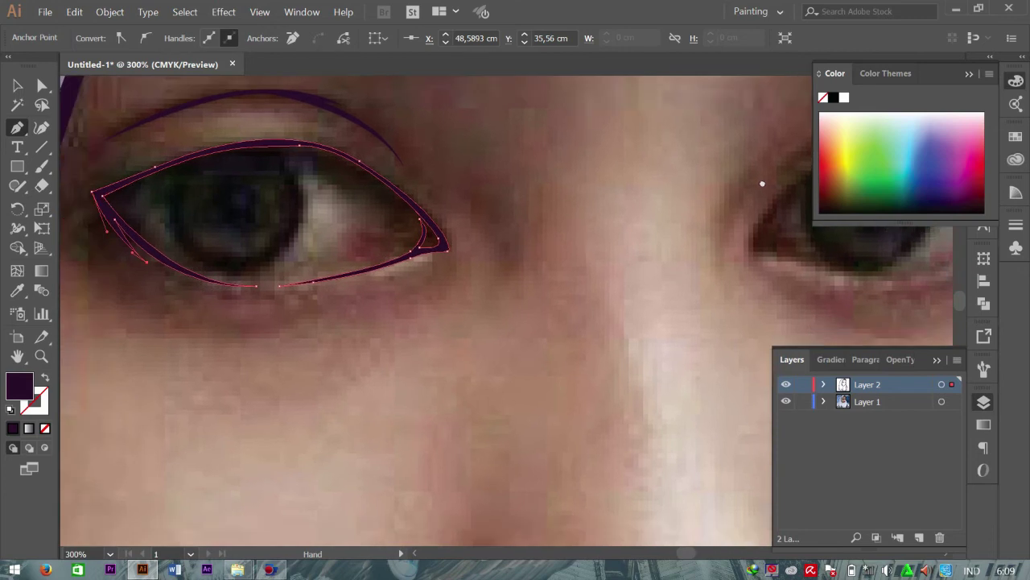
left_click(412, 282)
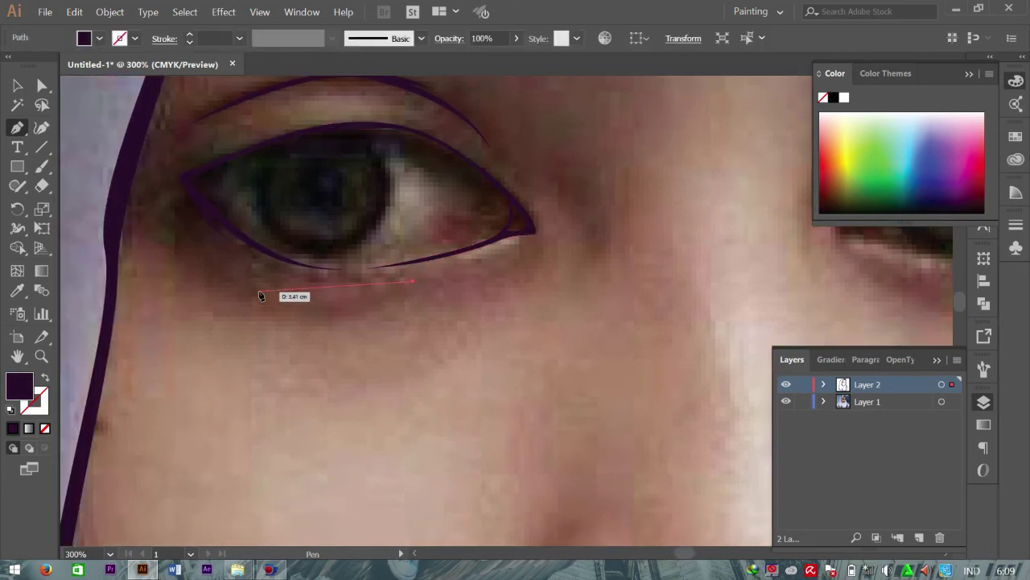
mouse_move(264, 281)
left_mouse_down()
mouse_move(228, 239)
mouse_move(207, 243)
left_mouse_up()
left_click_drag(413, 281, 416, 285)
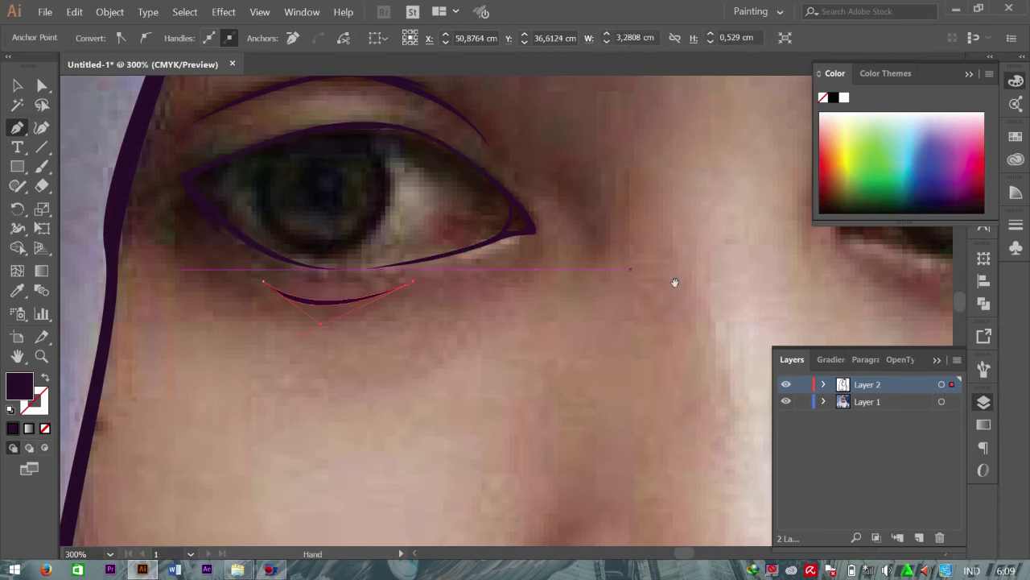
left_click_drag(674, 283, 260, 347)
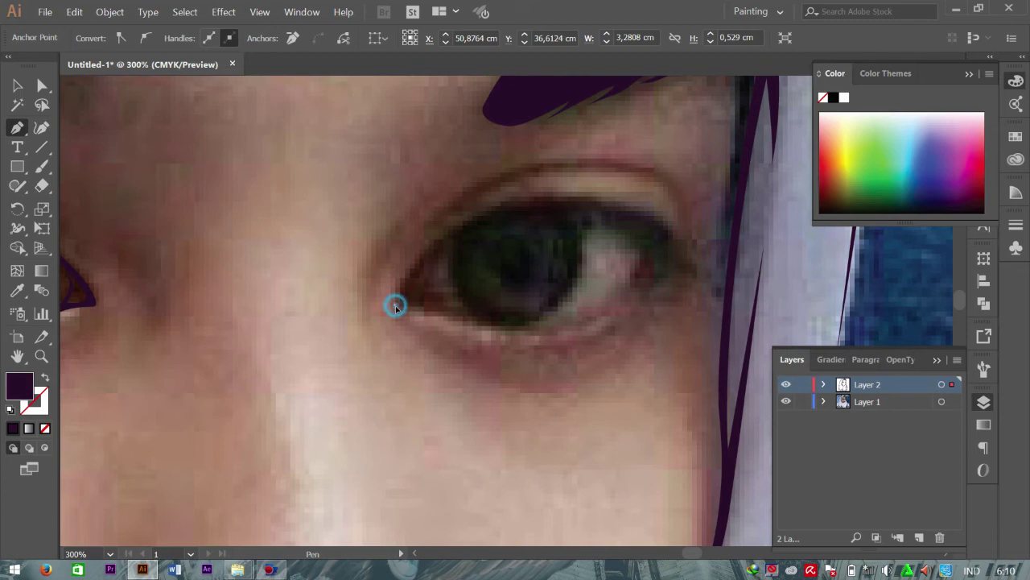
Step: Trace the other eye from its inner corner across both lids, swapping it to an outline
left_click(395, 305)
left_click_drag(520, 200, 667, 208)
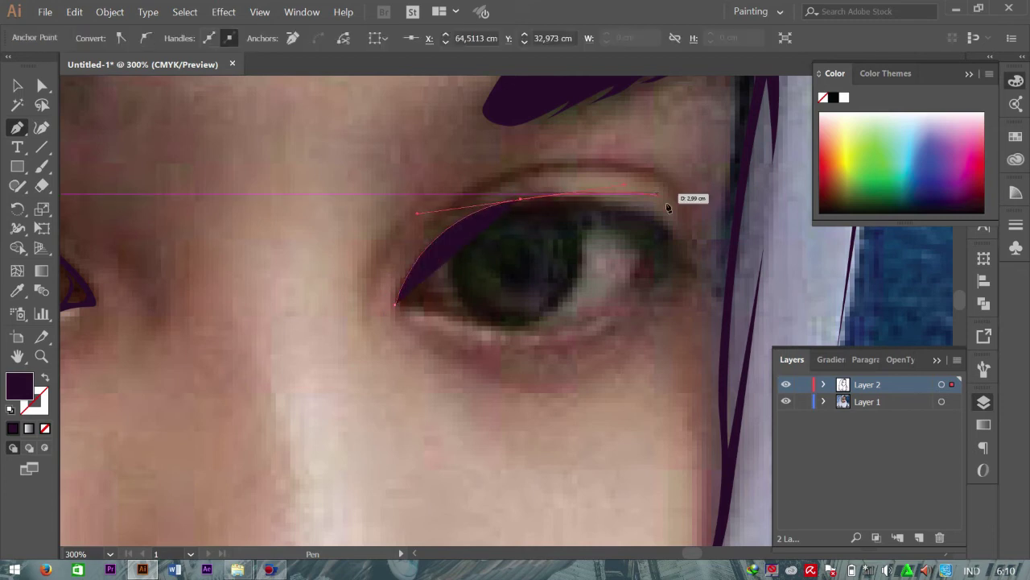
left_click_drag(679, 251, 687, 269)
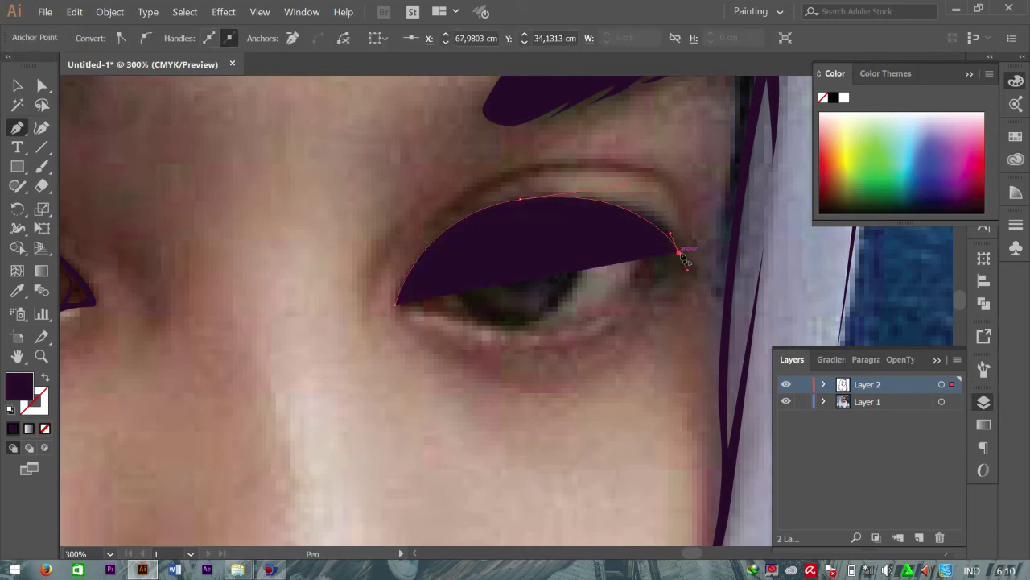
left_click(599, 339)
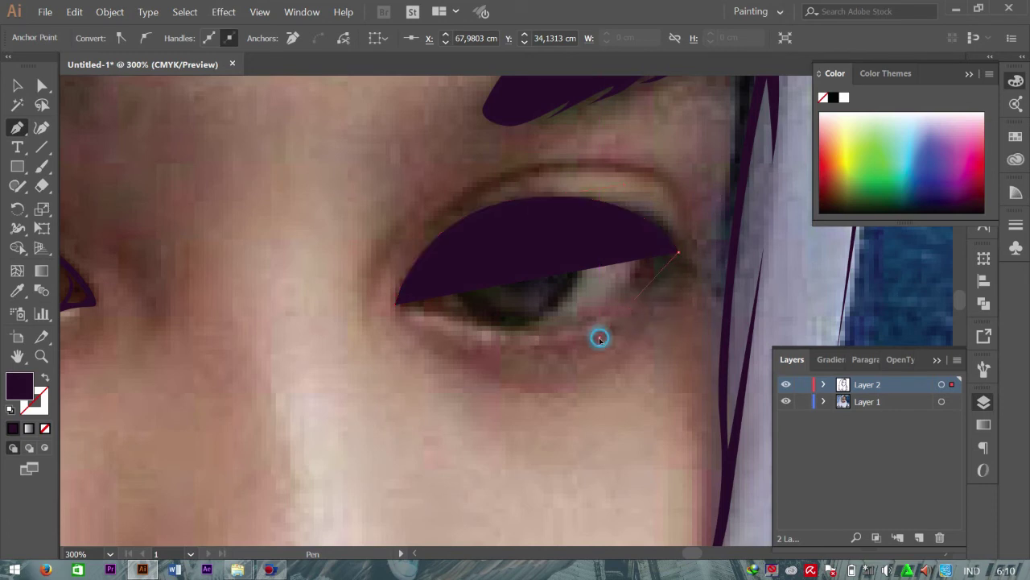
key("ctrl+z")
left_click_drag(574, 329, 497, 351)
left_click_drag(439, 312, 397, 323)
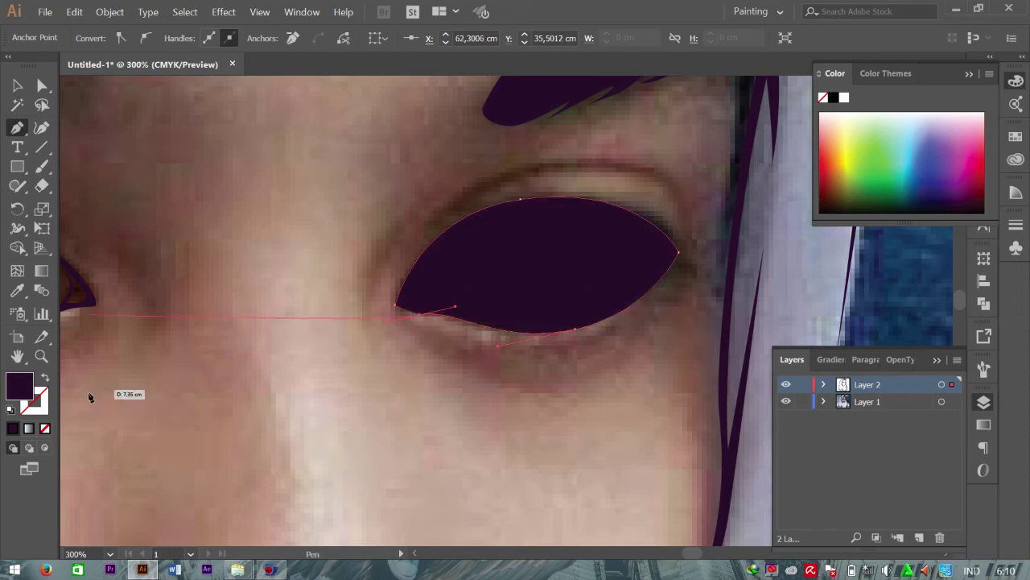
left_click(44, 376)
left_click_drag(466, 322, 424, 318)
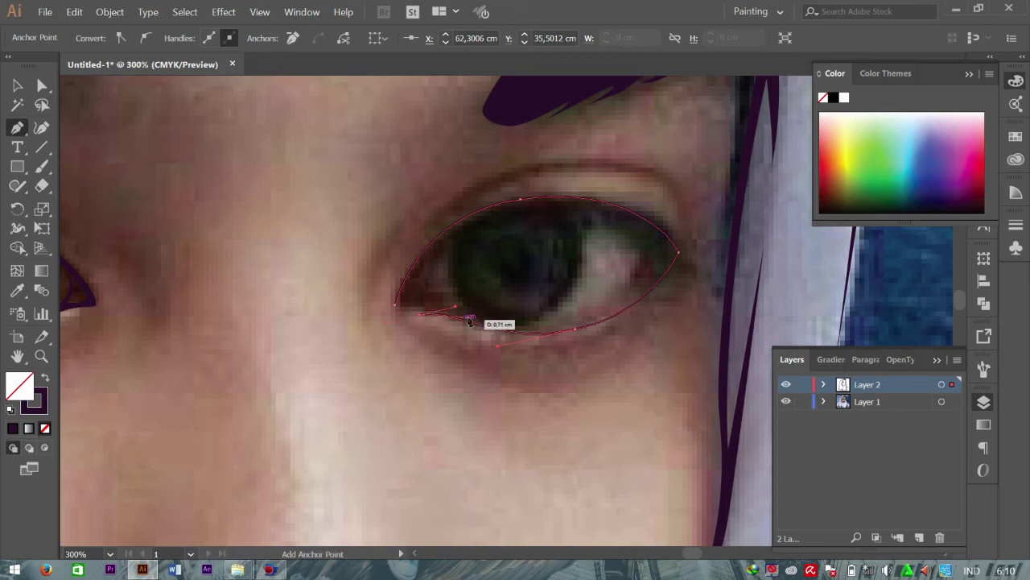
left_click_drag(495, 322, 554, 349)
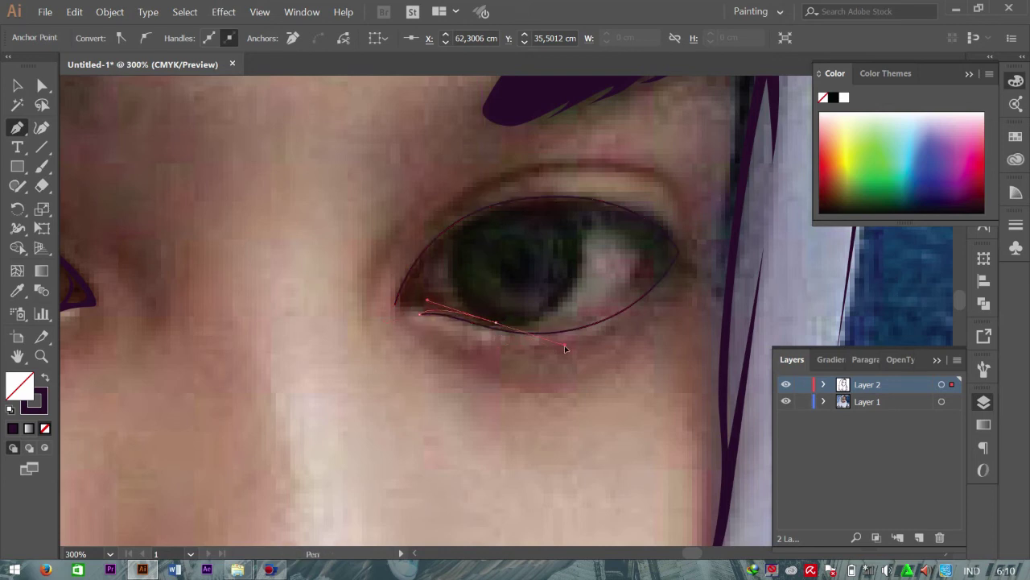
Step: Rework the sharp outer corner and upper lid, closing the outline at the inner corner
left_click(672, 255)
left_click_drag(681, 245, 697, 204)
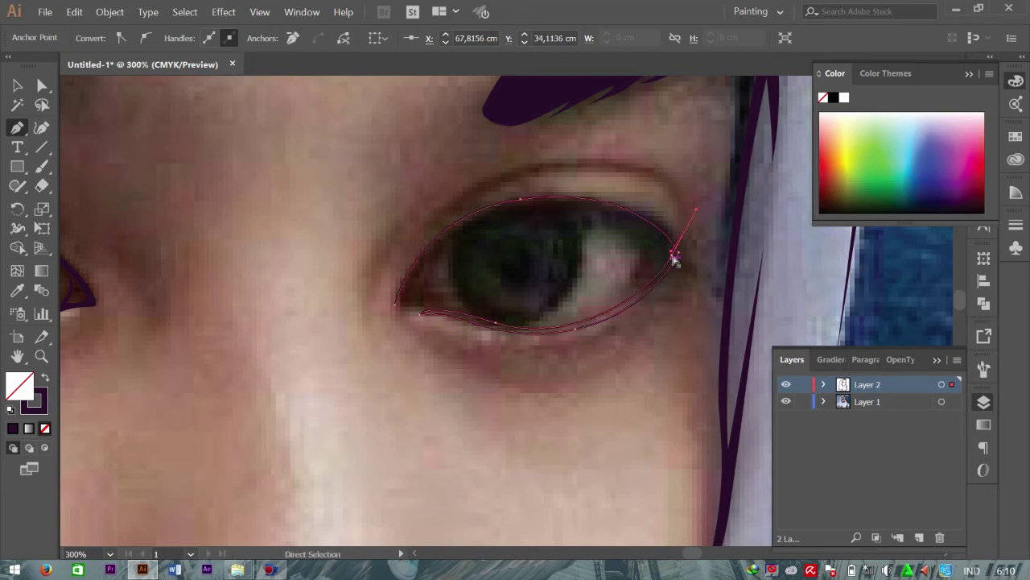
left_click_drag(673, 251, 519, 205)
left_click(519, 206)
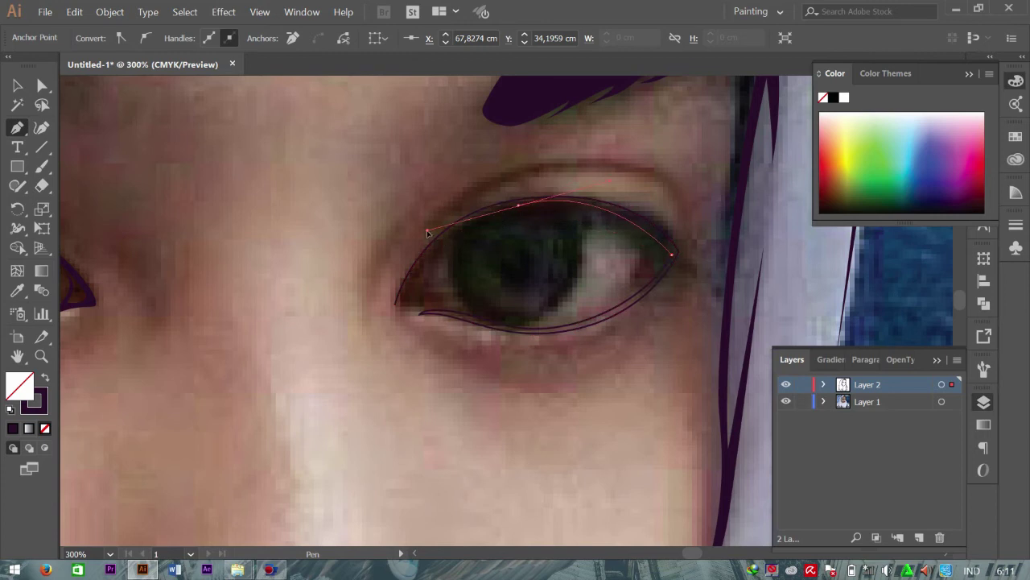
left_click_drag(412, 237, 415, 230)
mouse_move(495, 322)
left_mouse_down()
mouse_move(419, 309)
mouse_move(437, 250)
left_mouse_up()
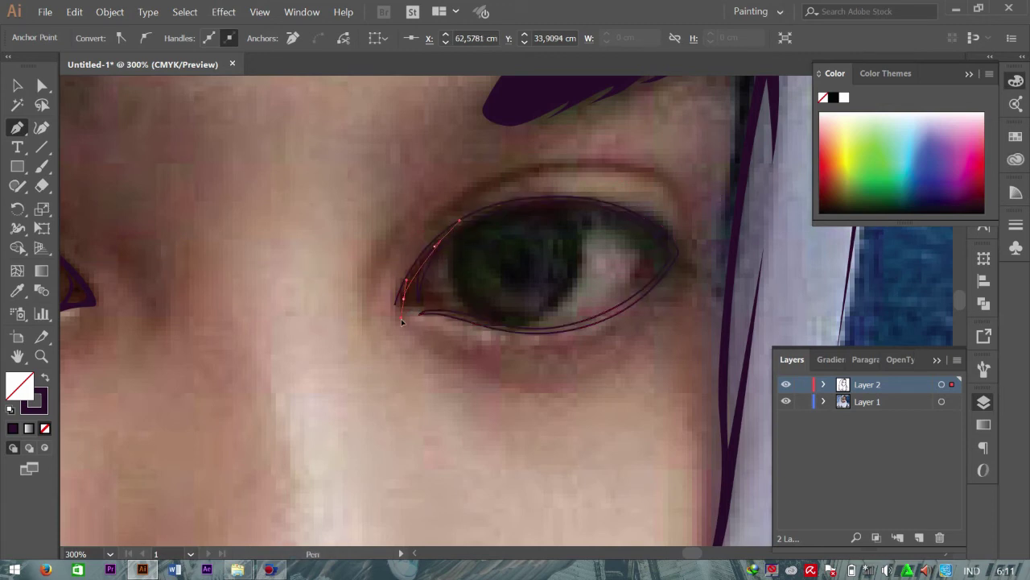
left_click(434, 246)
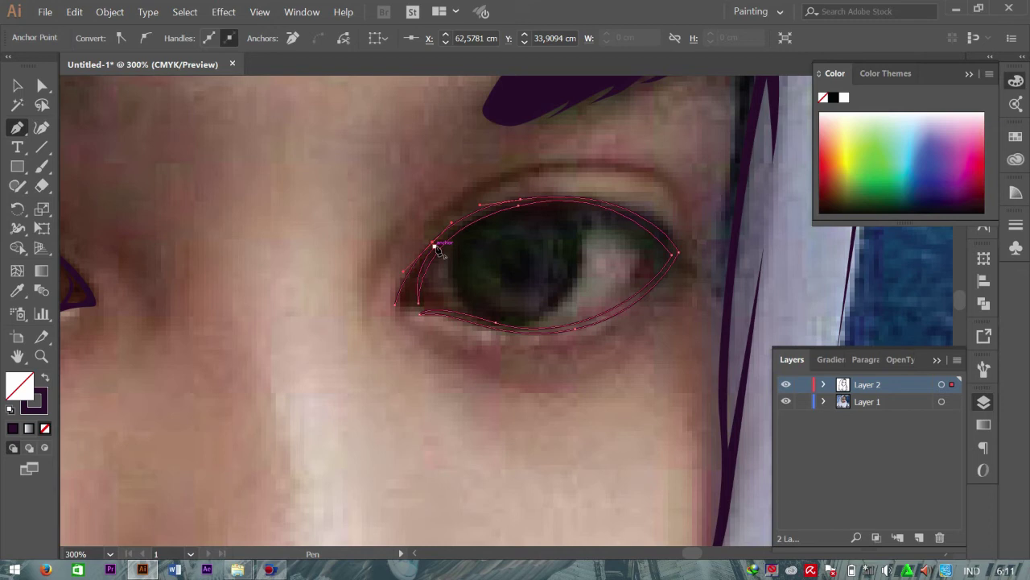
mouse_move(403, 303)
left_mouse_down()
mouse_move(417, 312)
mouse_move(396, 306)
left_mouse_up()
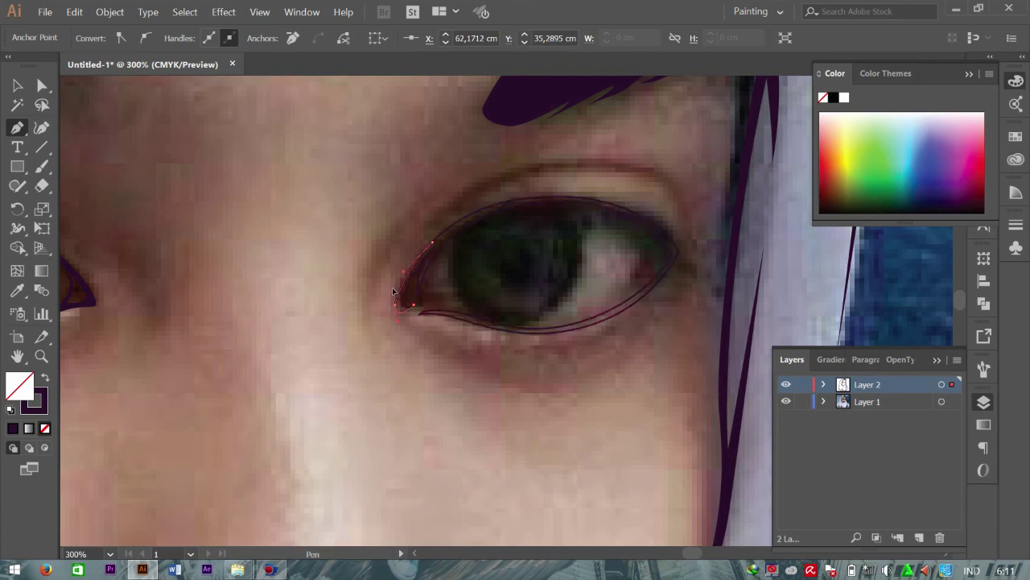
left_click(395, 296)
left_click(45, 375)
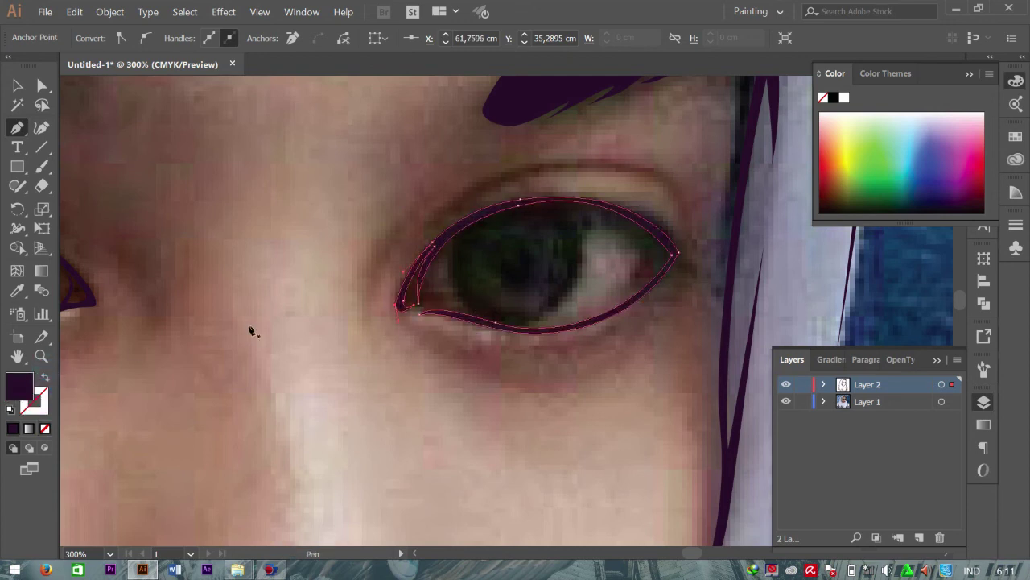
Step: Give the eye a dark-purple fill and draw a closed crease shape above the upper lid
key("v")
key("p")
left_click(422, 231)
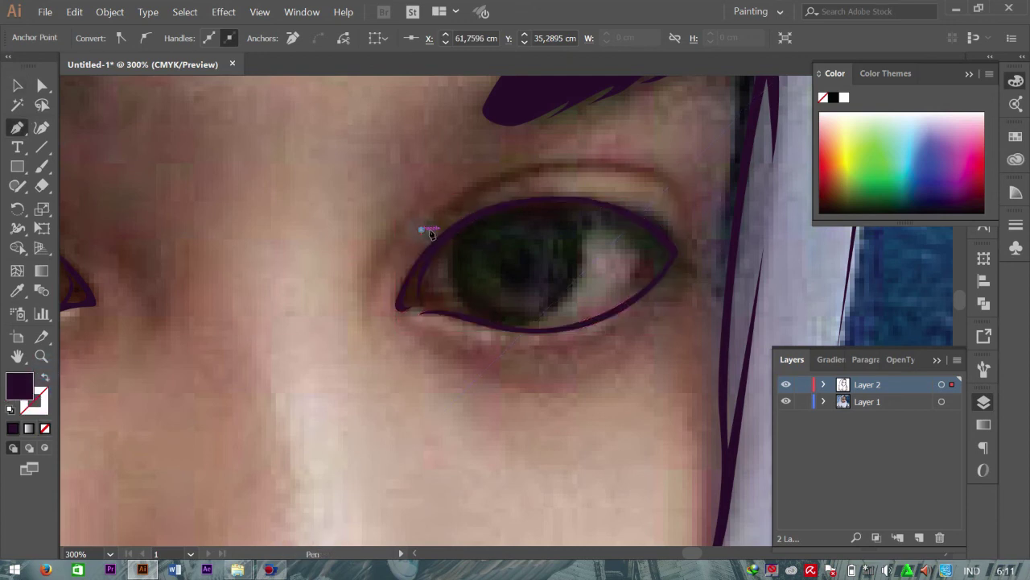
left_click_drag(562, 164, 631, 171)
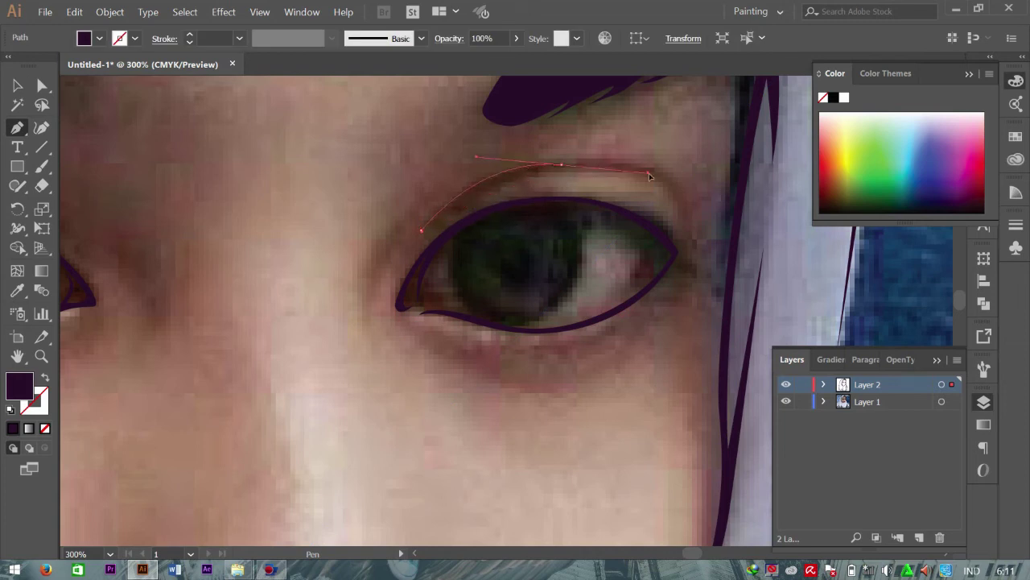
left_click_drag(682, 216, 693, 272)
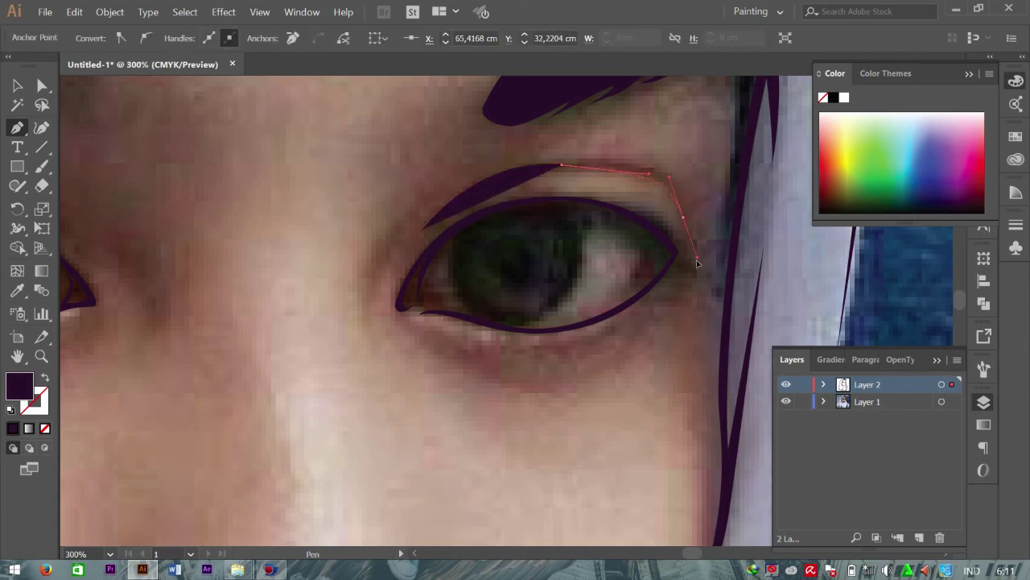
left_click(683, 218)
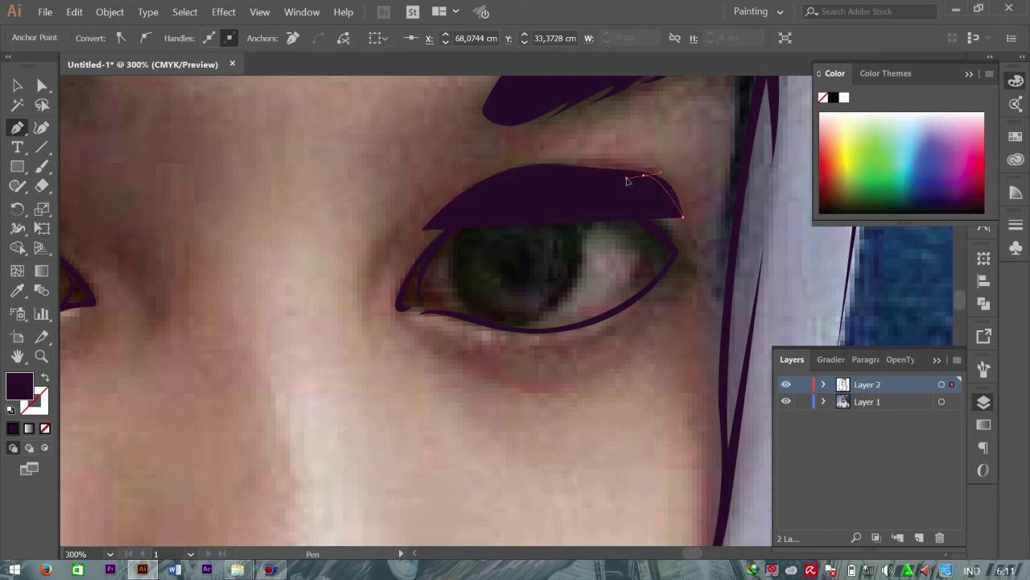
left_click_drag(536, 170, 537, 171)
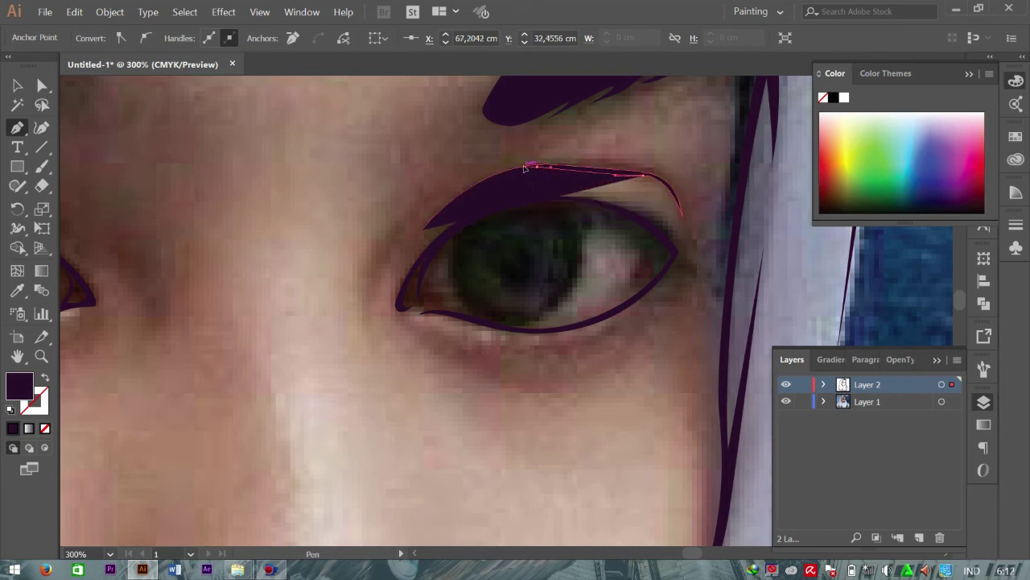
left_click_drag(524, 168, 545, 170)
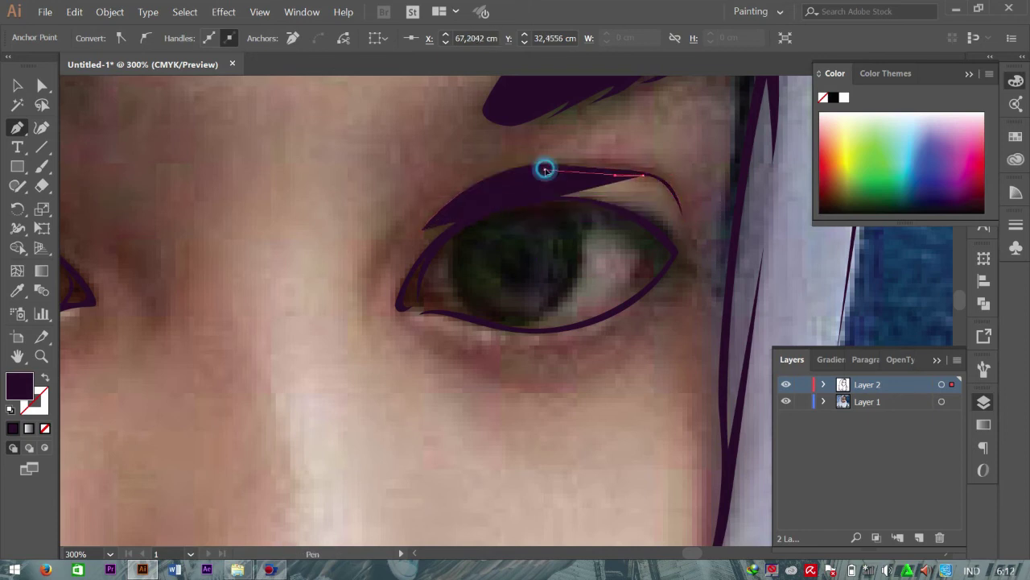
left_click(420, 230)
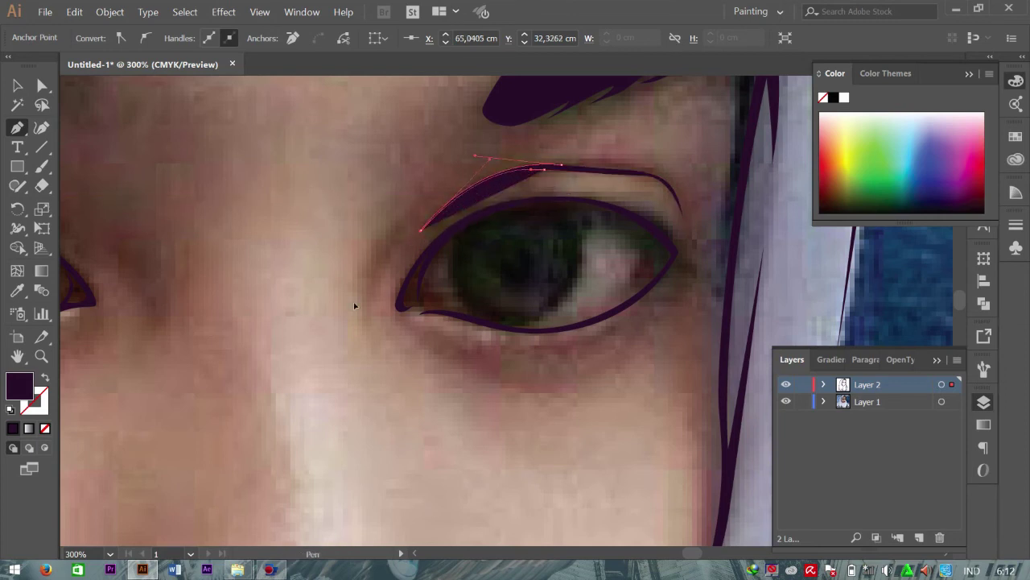
Step: Draw a thin leaf-shaped curve beside the eye's inner corner
left_click(359, 328, "ctrl")
left_click_drag(356, 320, 436, 193)
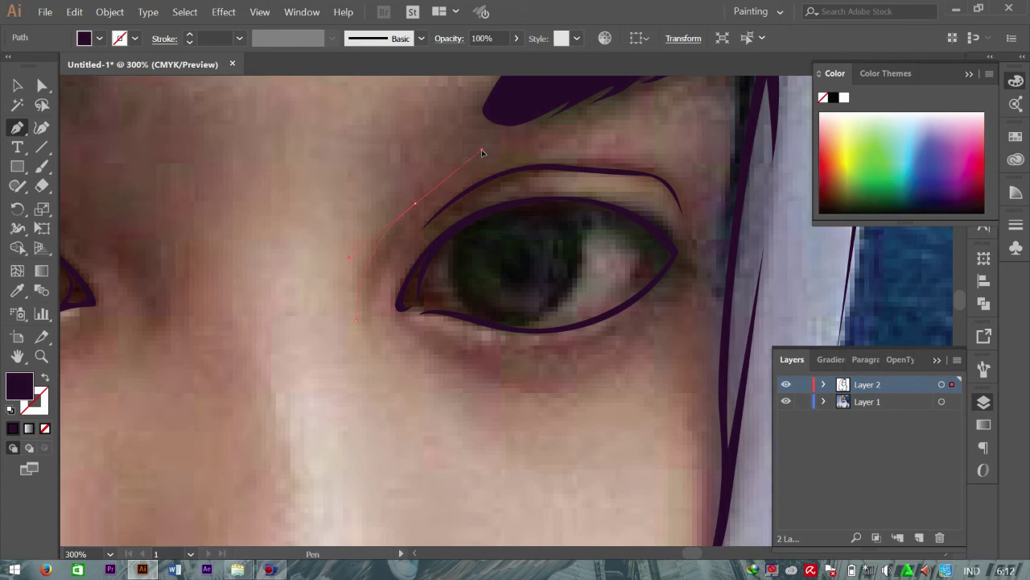
left_click(414, 204, "alt")
left_click(357, 318)
left_click_drag(352, 318, 359, 325)
left_click_drag(359, 378, 483, 379)
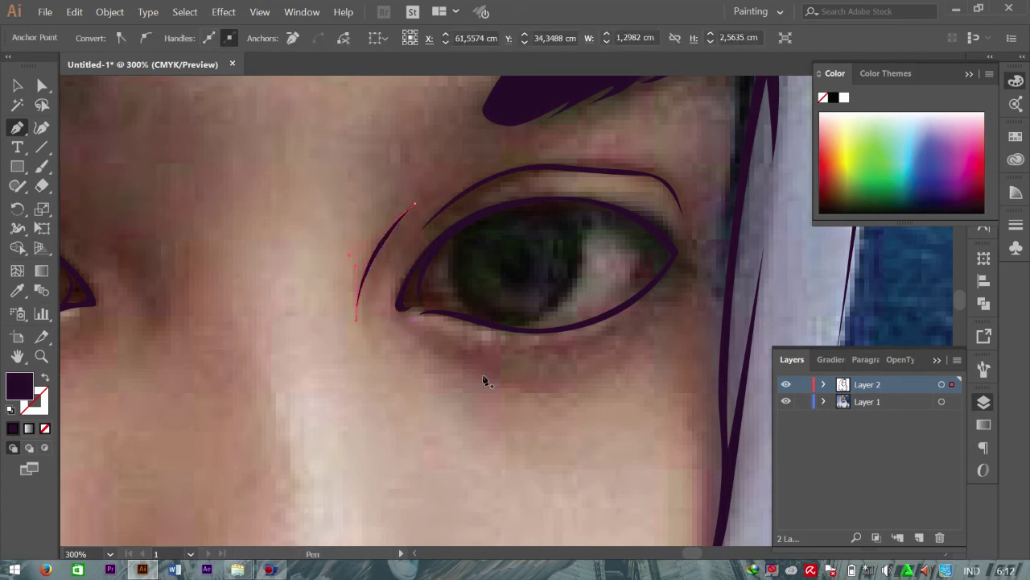
Step: Draw a thin closed crescent under the lower lid and adjust its end handles
left_click(628, 318)
left_click_drag(530, 350, 479, 345)
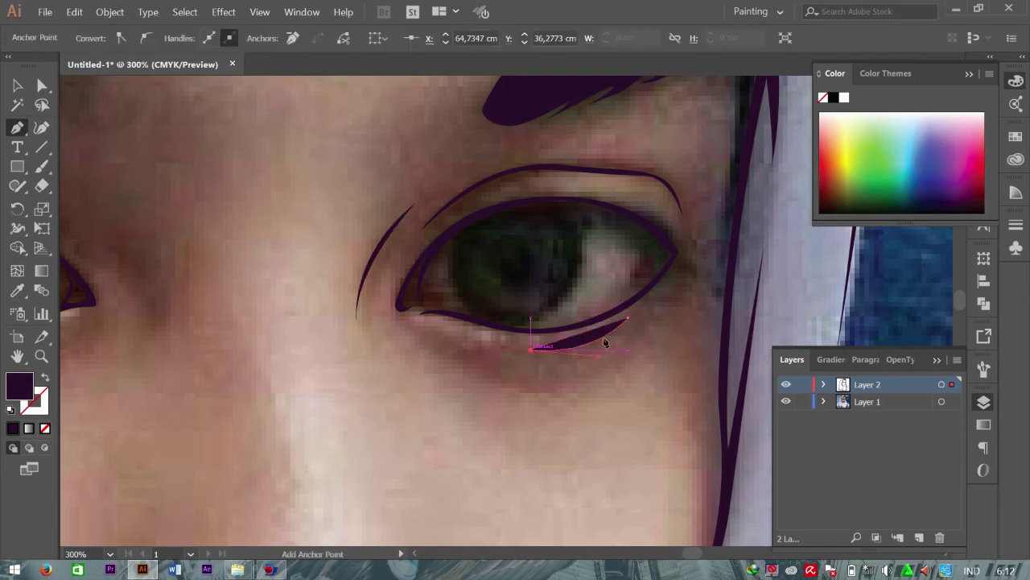
left_click(628, 318)
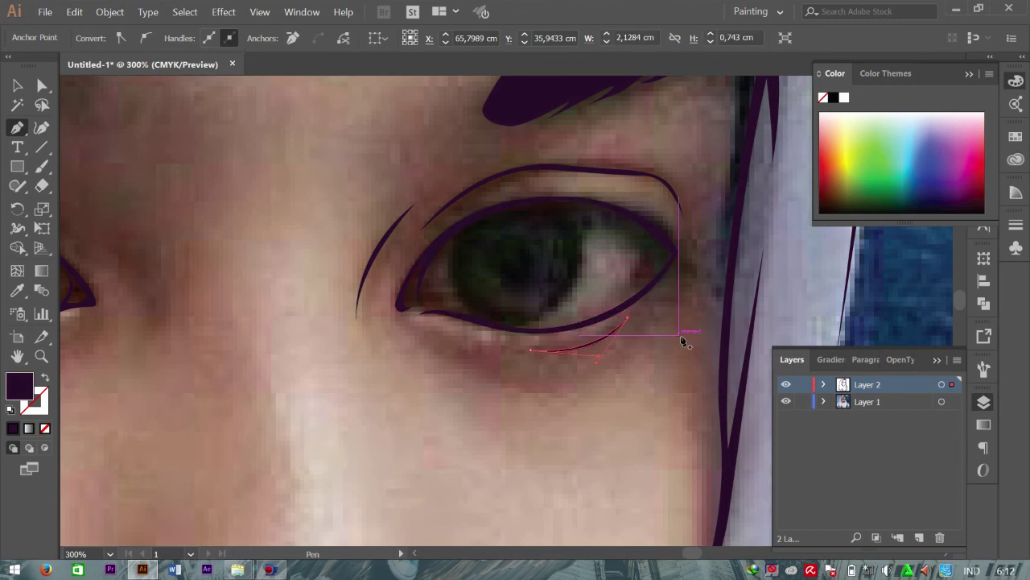
key("a")
key("ctrl+a")
key("p")
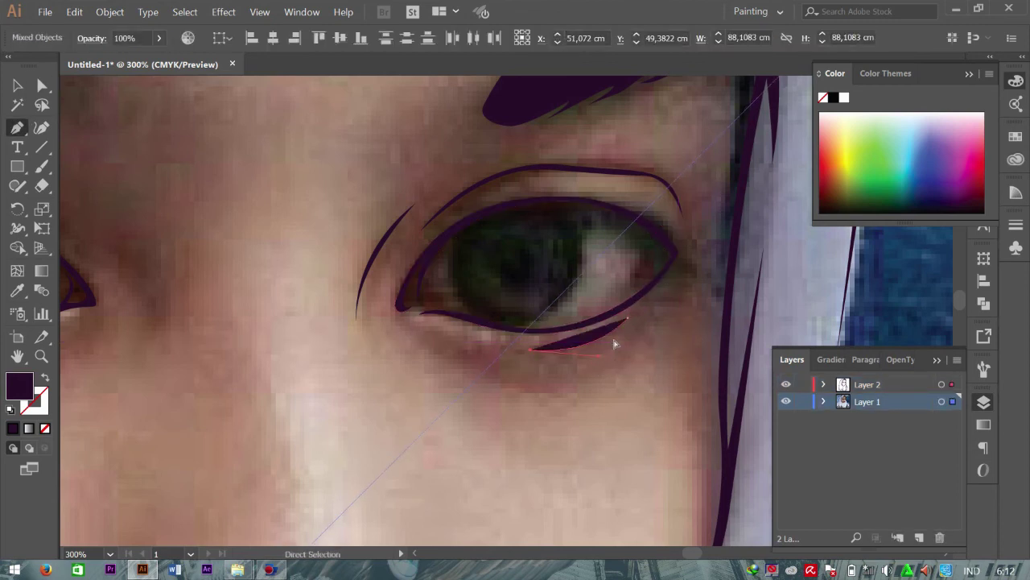
left_click(531, 349)
left_click_drag(631, 318, 632, 321)
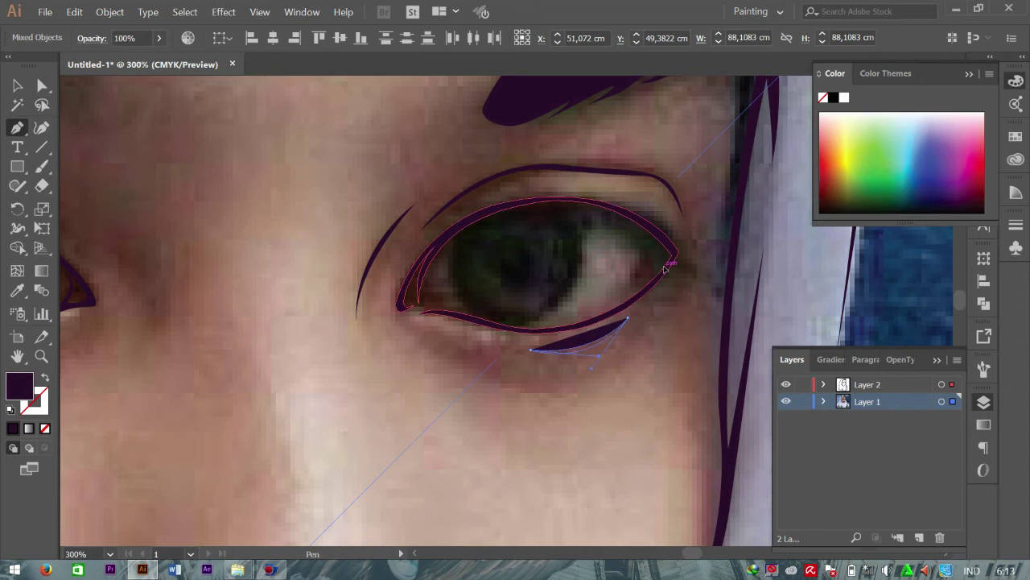
key("ctrl+z")
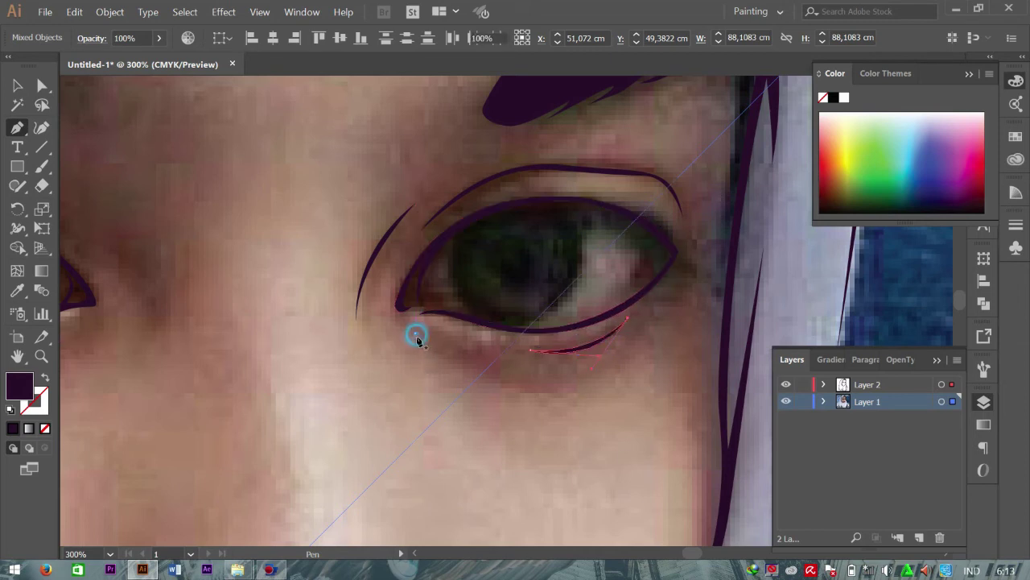
Step: Trace an open curve along the under-eye fold below the crescent, then adjust its middle
left_click(415, 333)
left_click_drag(494, 377, 516, 394)
left_click_drag(604, 355, 632, 315)
left_click(604, 355)
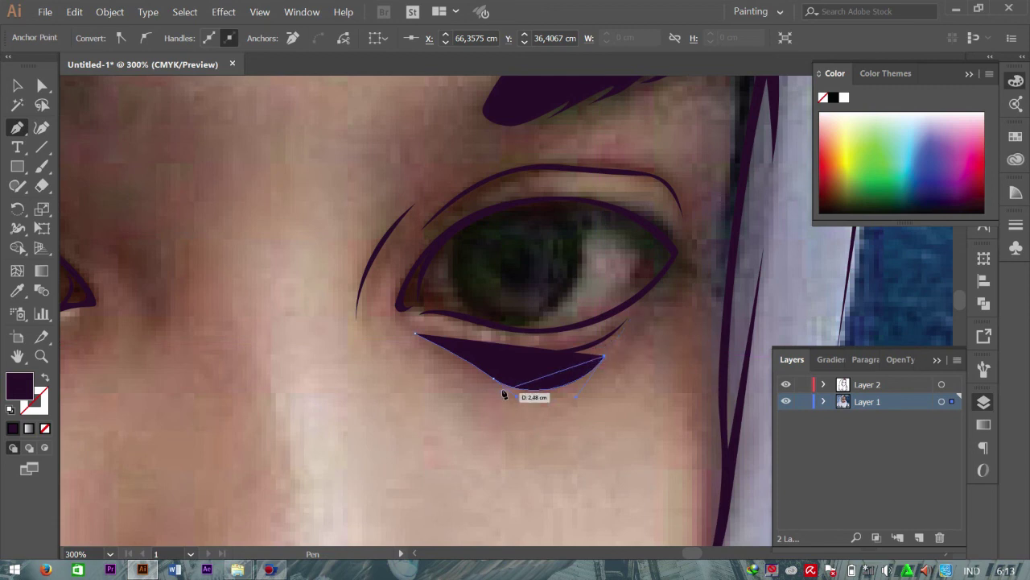
left_click_drag(505, 390, 458, 361)
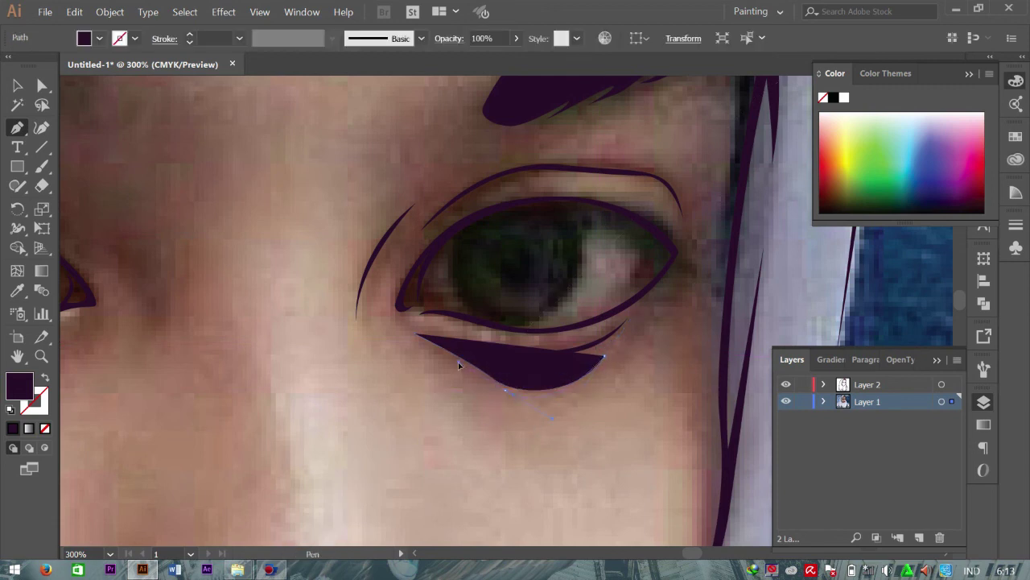
key("ctrl+z")
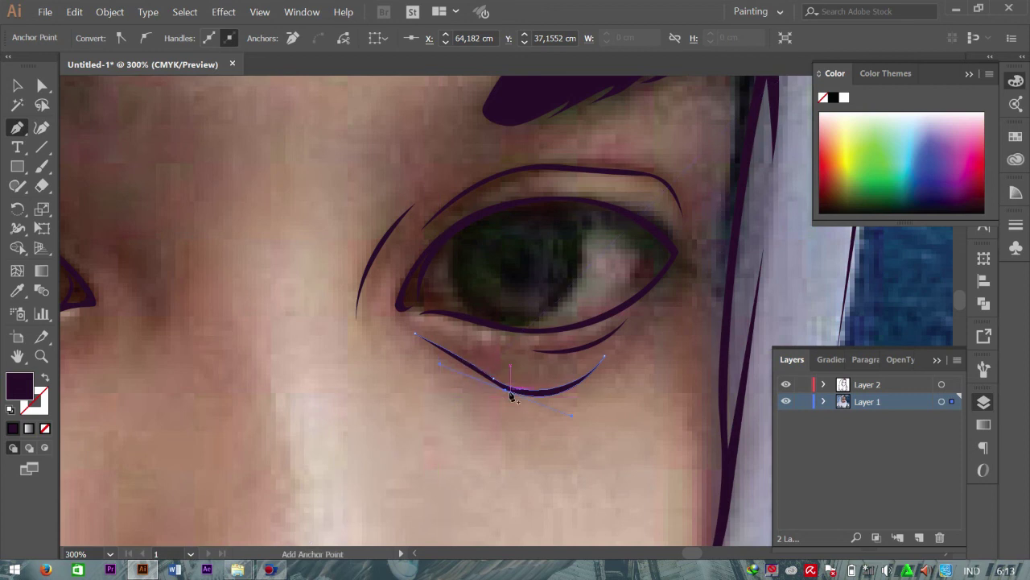
left_click_drag(508, 396, 417, 339)
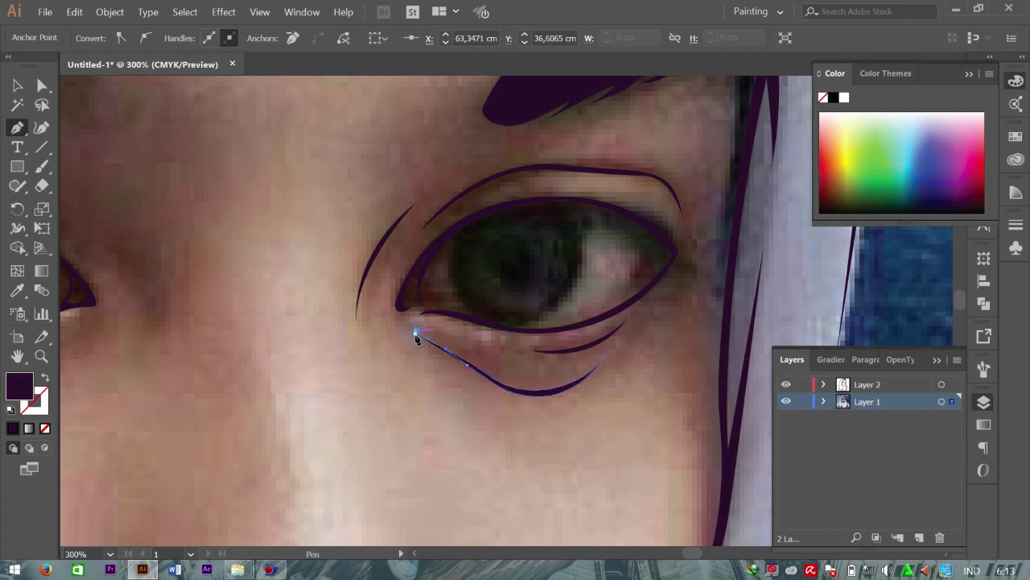
key("ctrl+minus")
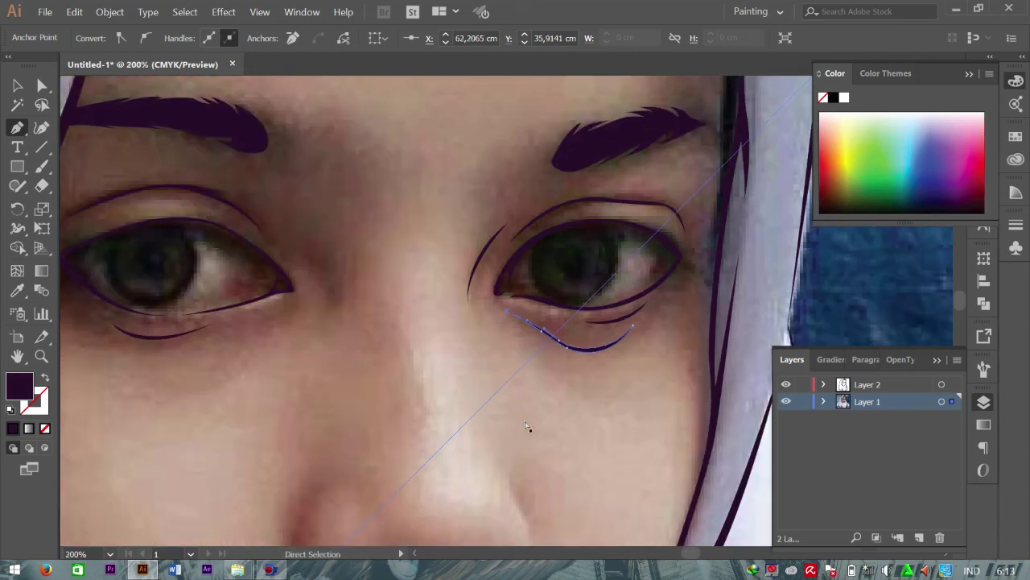
key("ctrl+minus")
key("ctrl+minus")
key("ctrl+minus")
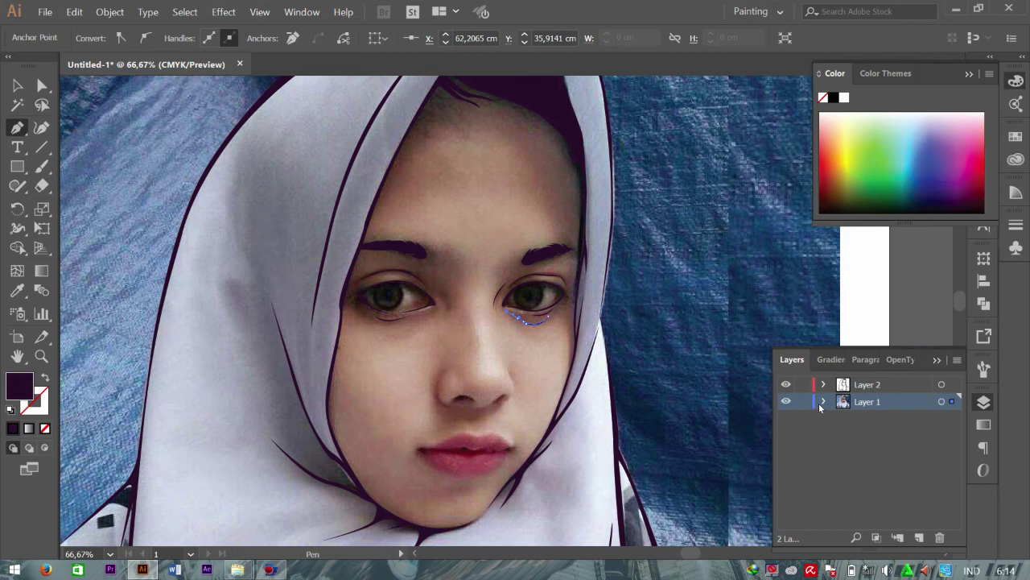
left_click(823, 401)
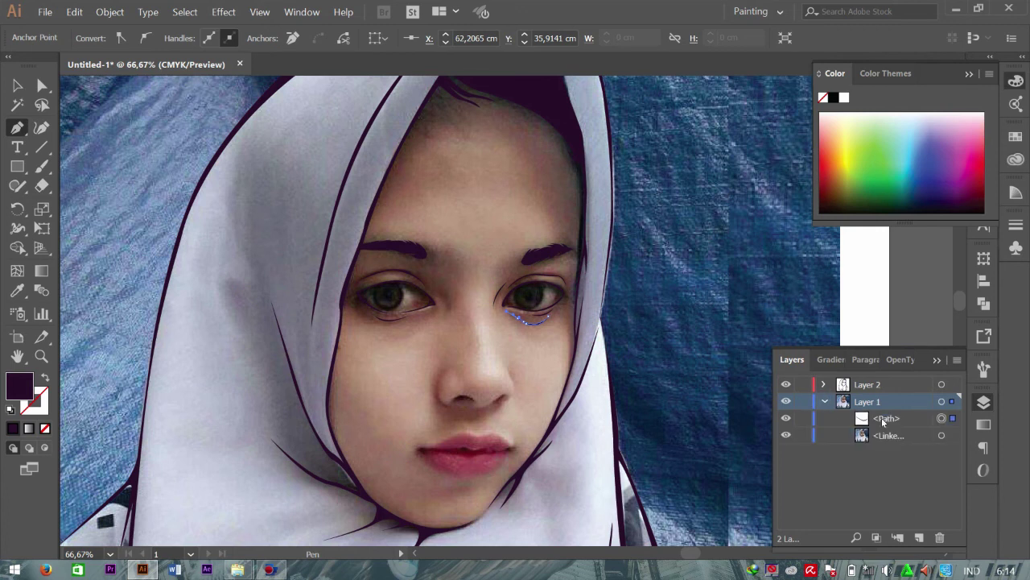
left_click(870, 385)
left_click(787, 417)
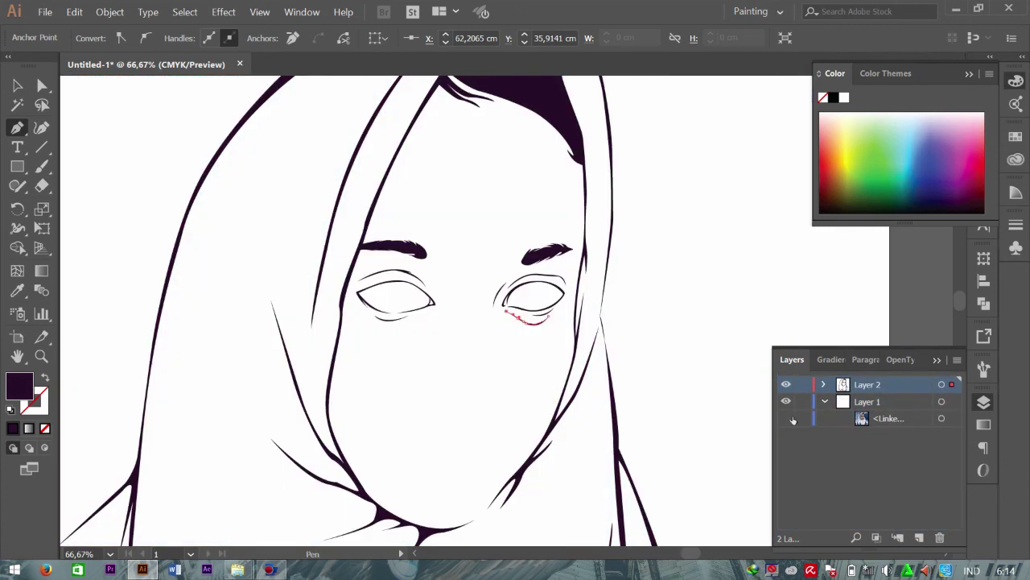
key("v")
left_click(746, 442)
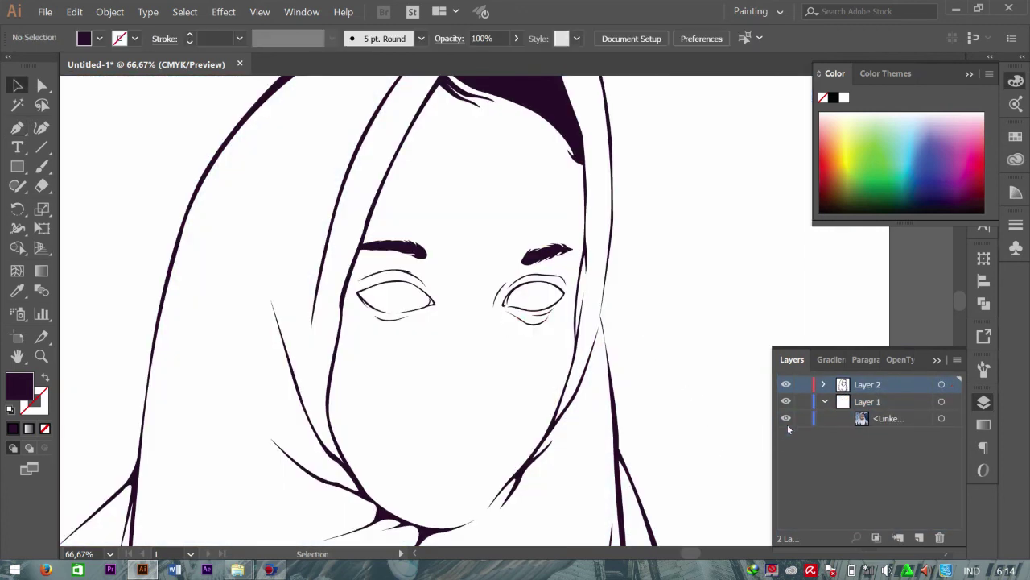
left_click(787, 418)
key("z")
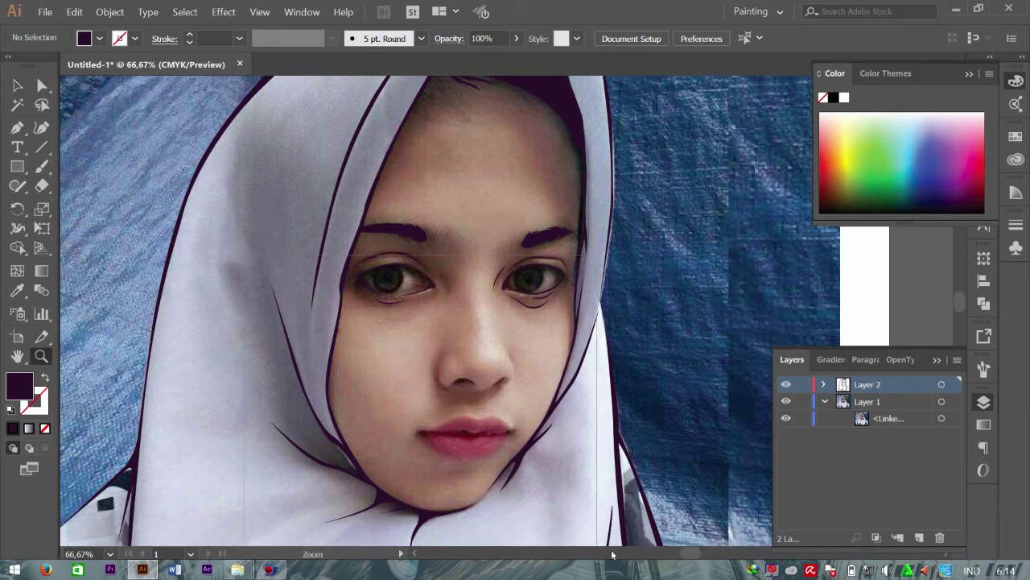
Step: Zoom in on the lower face and trace the nose's underside to the right nostril wing
scroll(614, 531, "down", 1)
left_click_drag(636, 531, 638, 505)
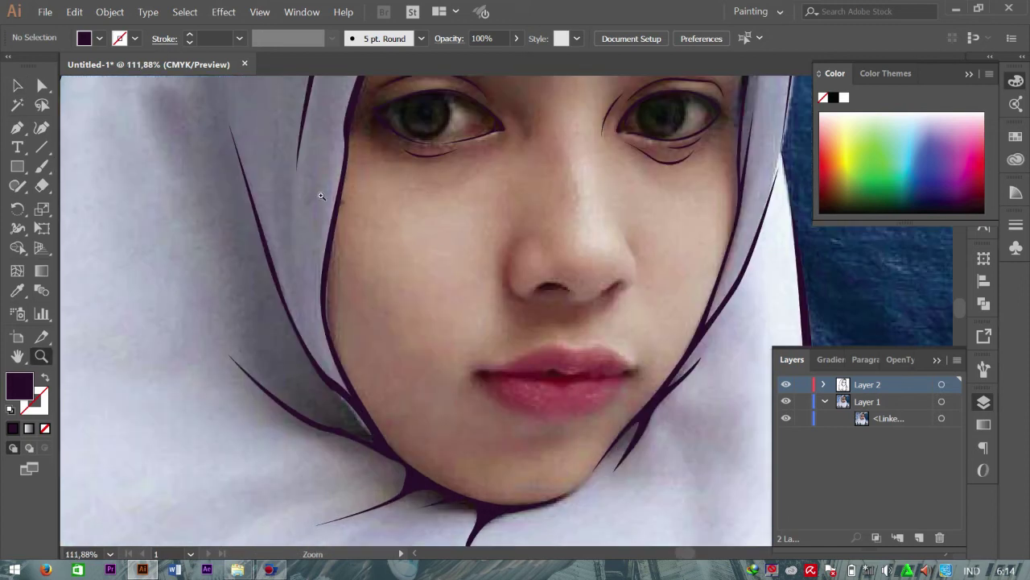
left_click_drag(729, 518, 749, 465)
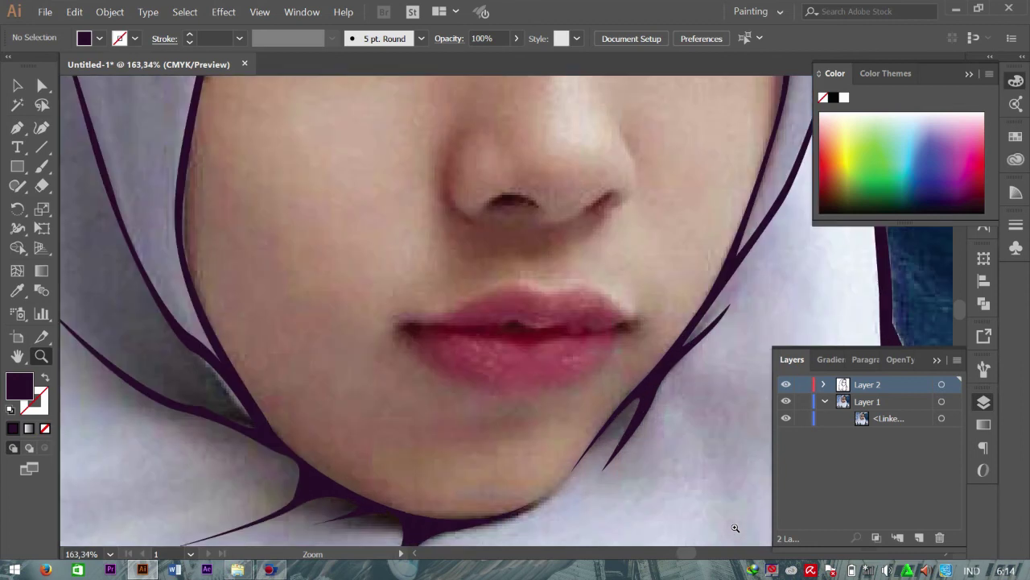
key("p")
mouse_move(452, 152)
left_mouse_down()
mouse_move(449, 203)
mouse_move(496, 231)
mouse_move(554, 238)
left_mouse_up()
left_click(616, 194)
left_click_drag(621, 214, 646, 189)
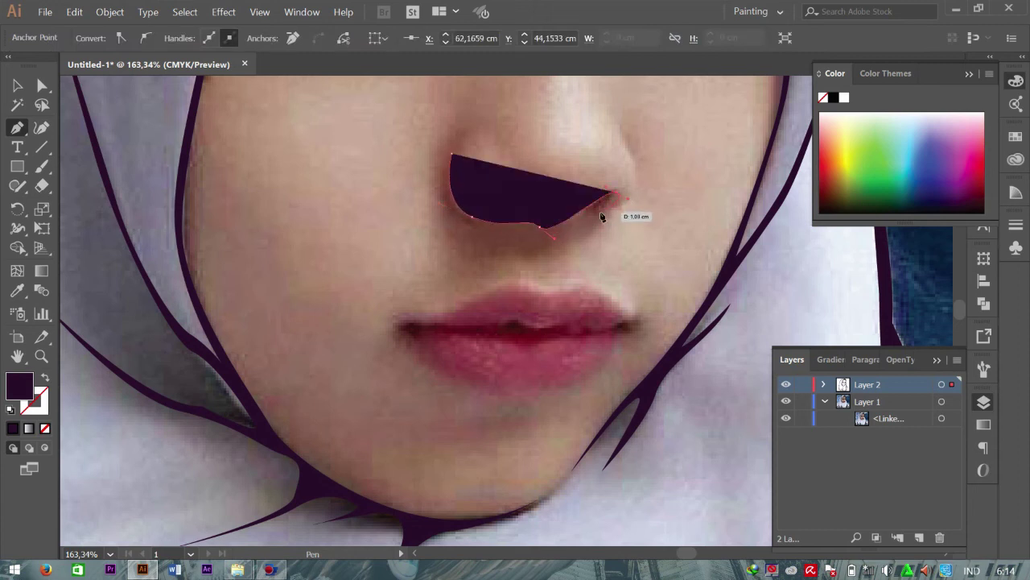
left_click(636, 171)
Step: Curve the path up the nose's right side, then back along its underside toward the start
left_click(619, 121)
mouse_move(619, 120)
left_mouse_down()
mouse_move(648, 154)
mouse_move(602, 218)
left_mouse_up()
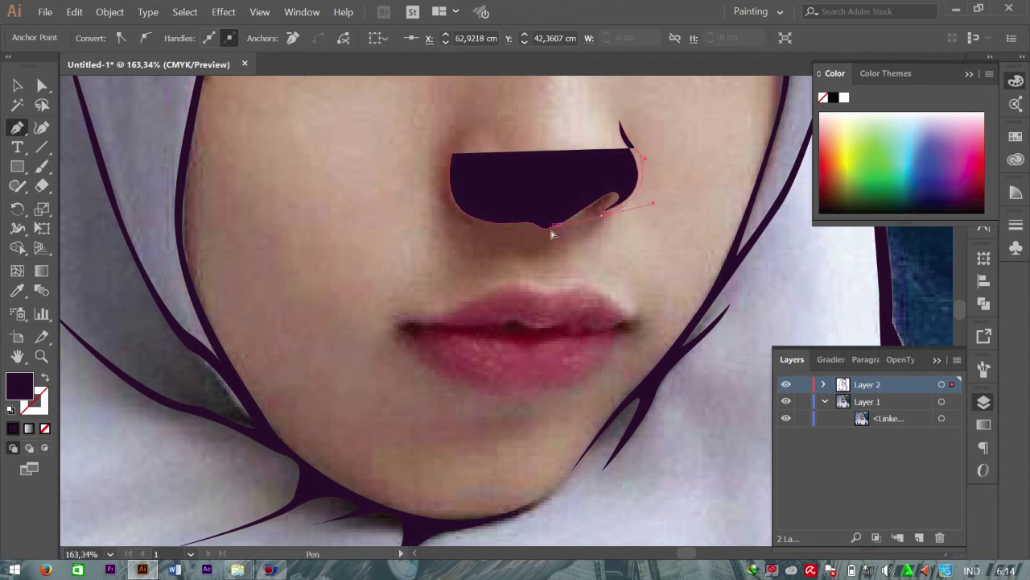
left_click(594, 217)
mouse_move(540, 228)
left_mouse_down()
mouse_move(529, 236)
mouse_move(606, 231)
left_mouse_up()
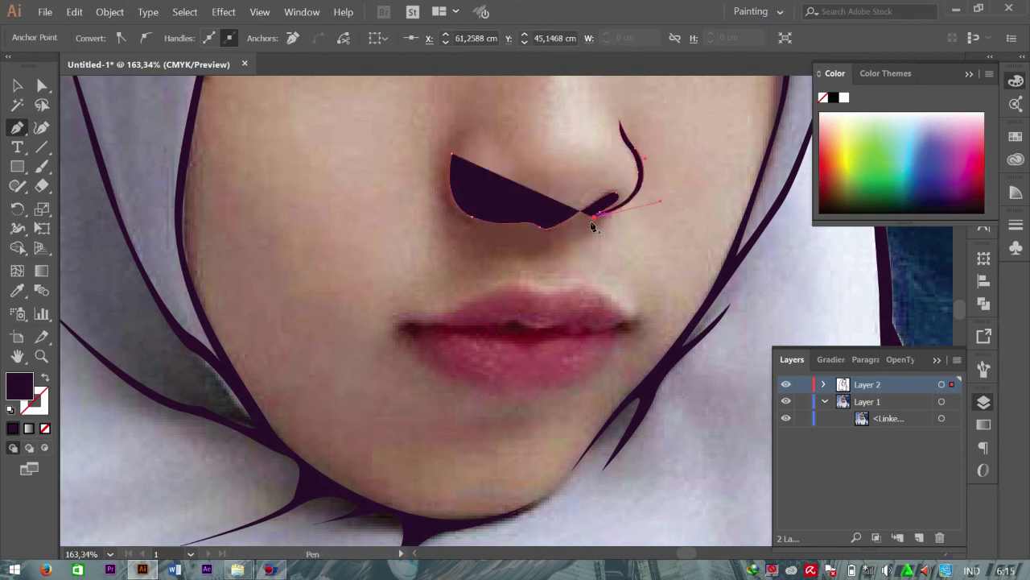
left_click_drag(541, 237, 524, 229)
mouse_move(525, 231)
left_mouse_down()
mouse_move(580, 227)
mouse_move(534, 242)
mouse_move(540, 230)
mouse_move(526, 218)
mouse_move(496, 234)
mouse_move(460, 218)
left_mouse_up()
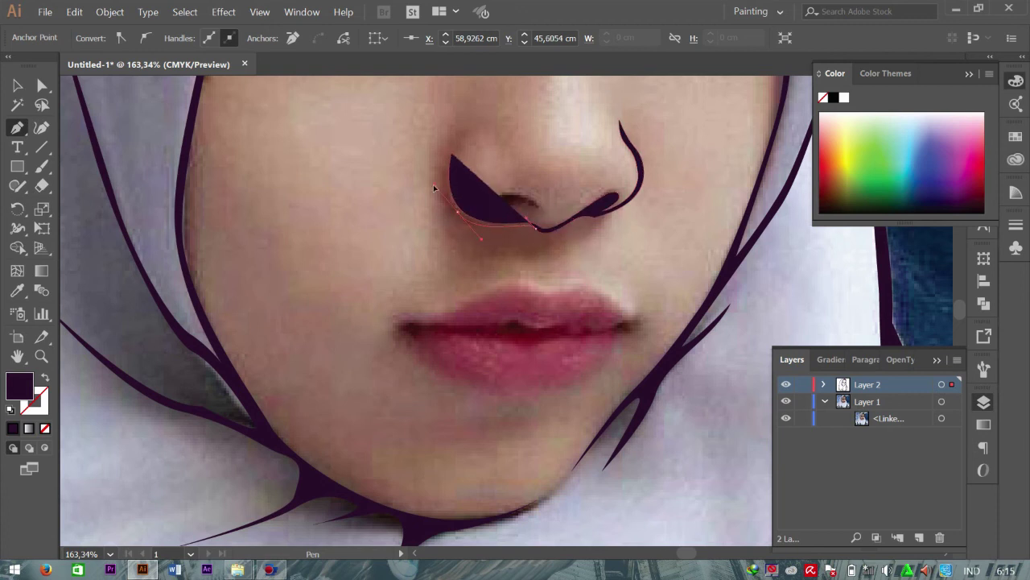
left_click_drag(433, 184, 435, 186)
Step: Close the nose outline and draw a small closed teardrop nostril shape
left_click(452, 154)
left_click(552, 196, "ctrl")
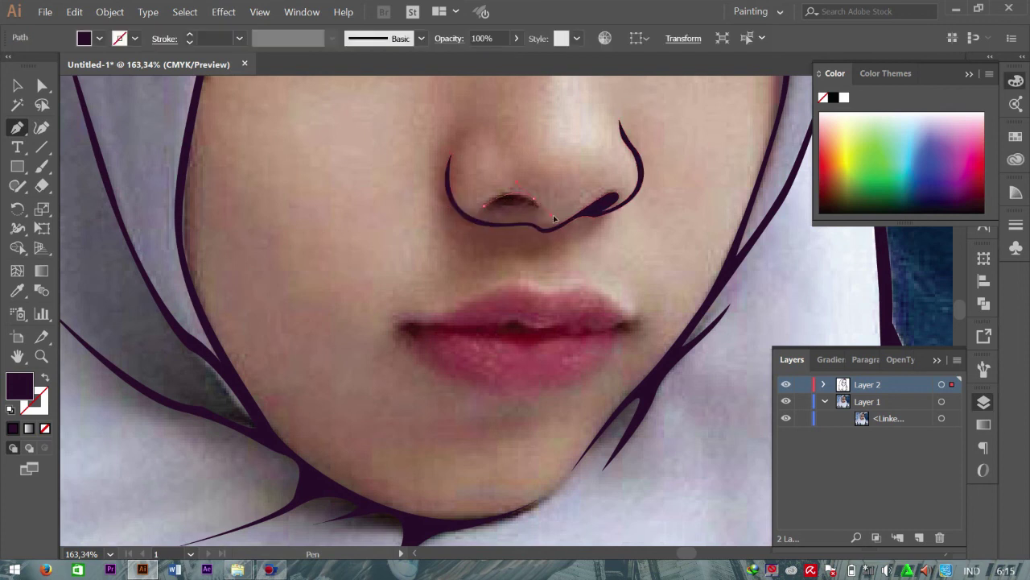
left_click_drag(536, 216, 488, 215)
left_click(483, 206)
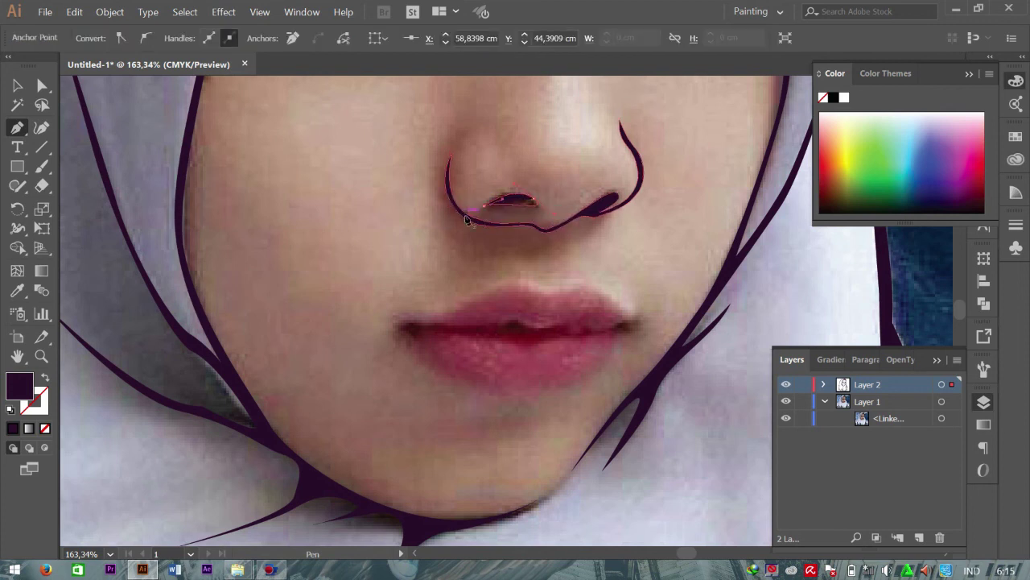
Step: Hide the photo to check the nostril, try nudging it and undo, then show the photo
left_click(792, 419)
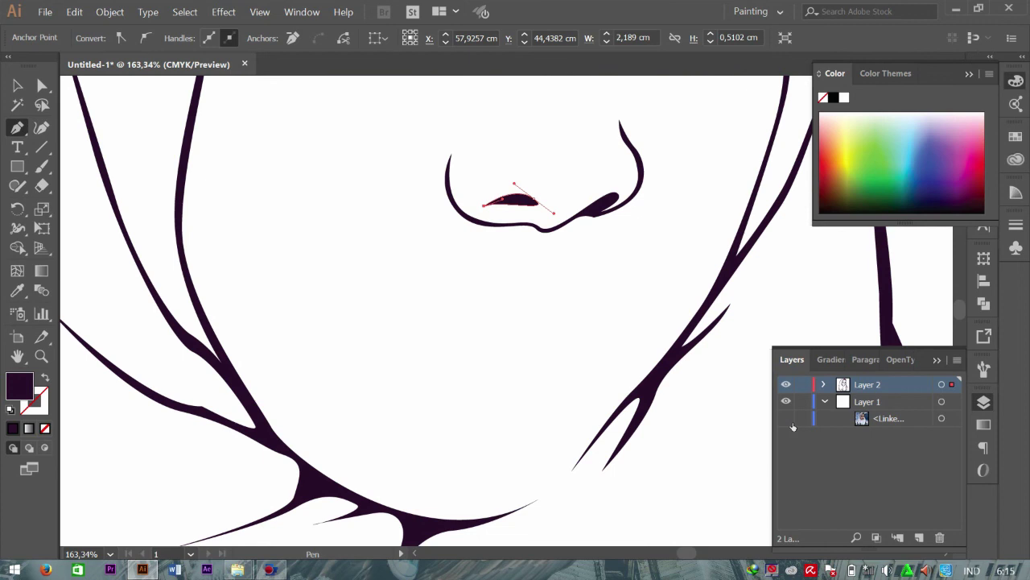
key("v")
left_click(544, 213)
left_click_drag(520, 200, 523, 206)
key("ctrl+z")
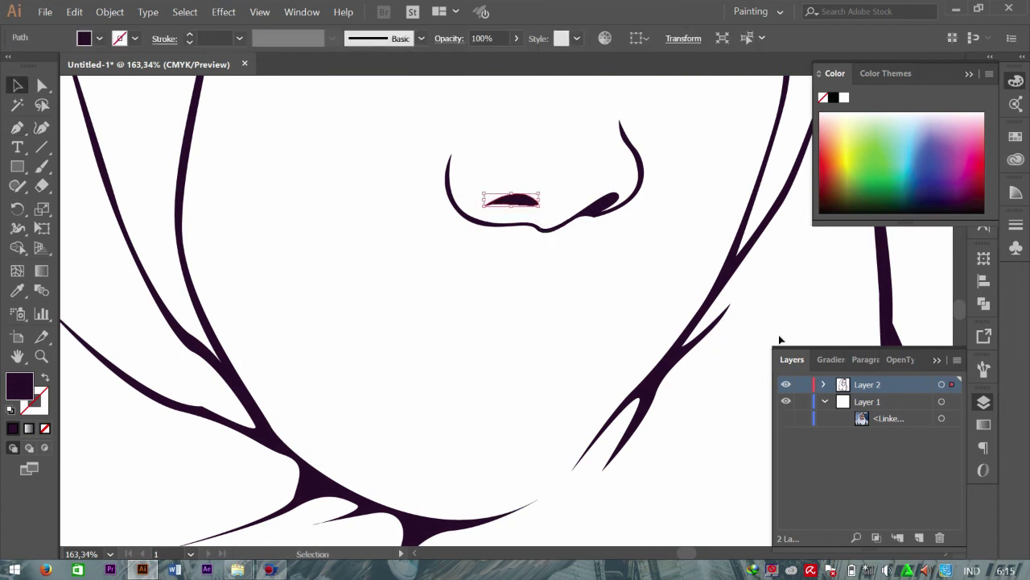
key("ctrl+shift+a")
left_click(786, 417)
Step: Redraw the nostril shape with the Pen tool and hide the photo to review it
key("p")
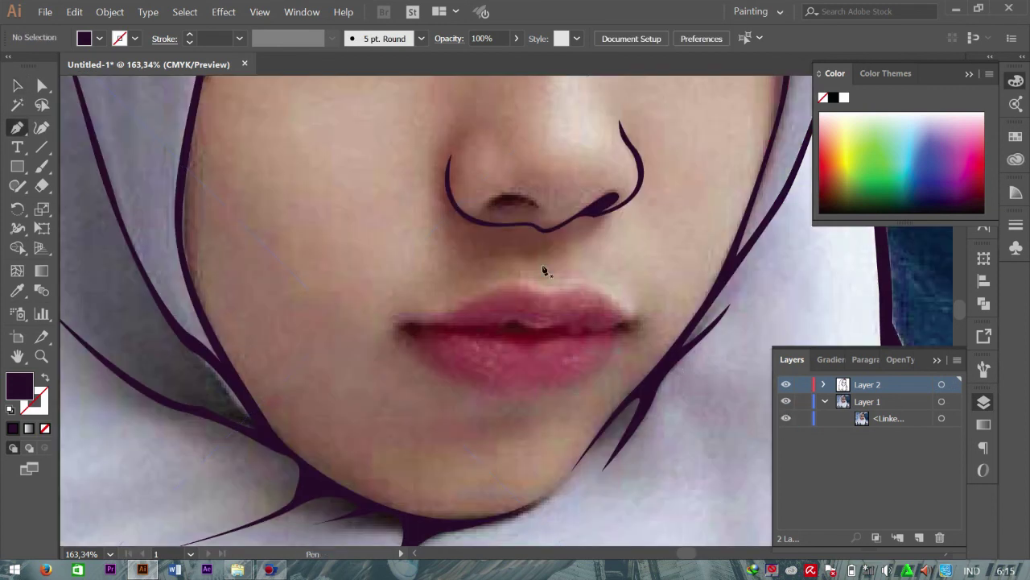
left_click(480, 212)
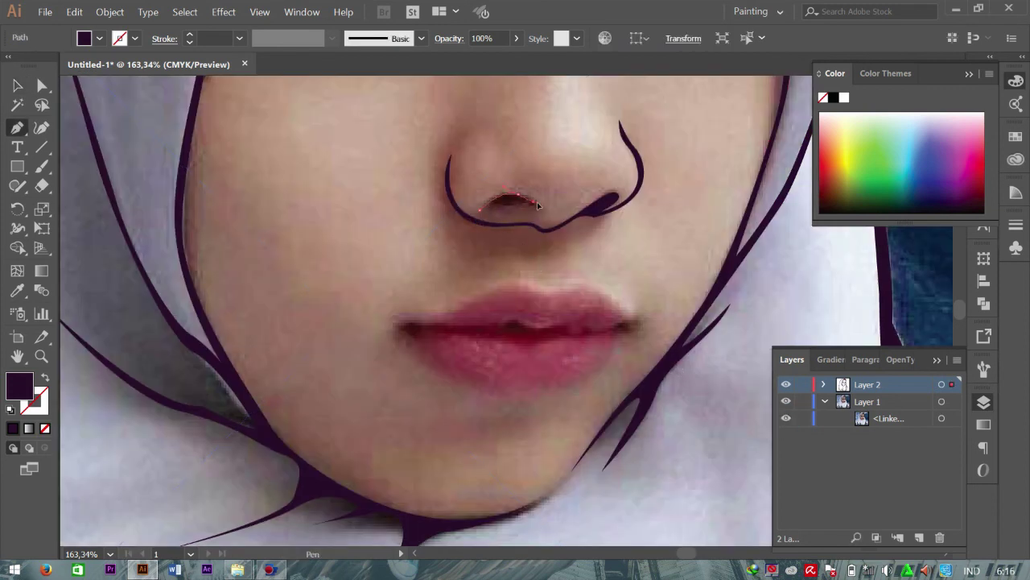
mouse_move(540, 206)
left_mouse_down()
mouse_move(518, 222)
mouse_move(477, 210)
left_mouse_up()
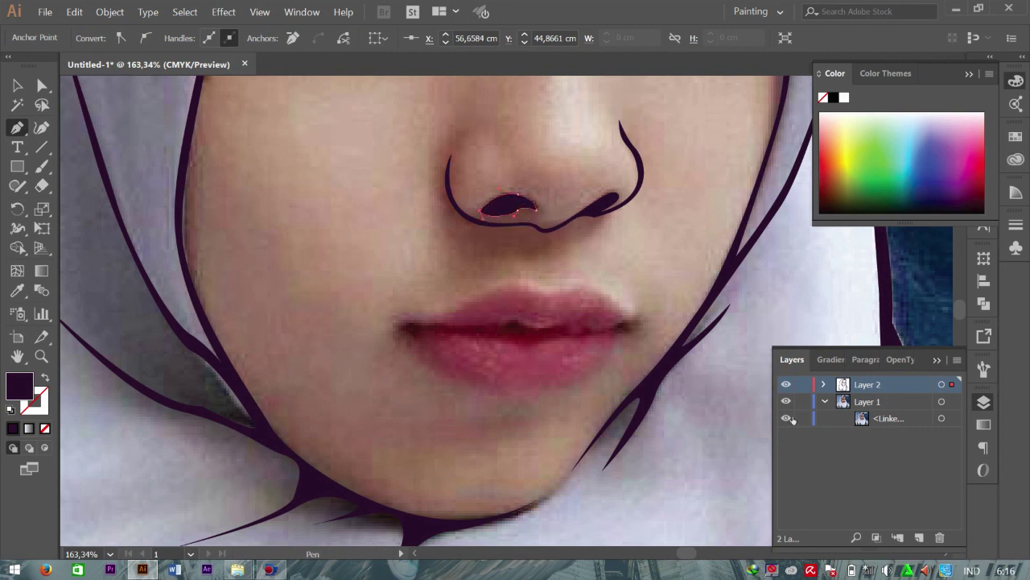
left_click(787, 418)
left_click(738, 369, "ctrl")
Step: Zoom out to review the nose, show the photo again, and zoom to 200% on the mouth
key("ctrl+1")
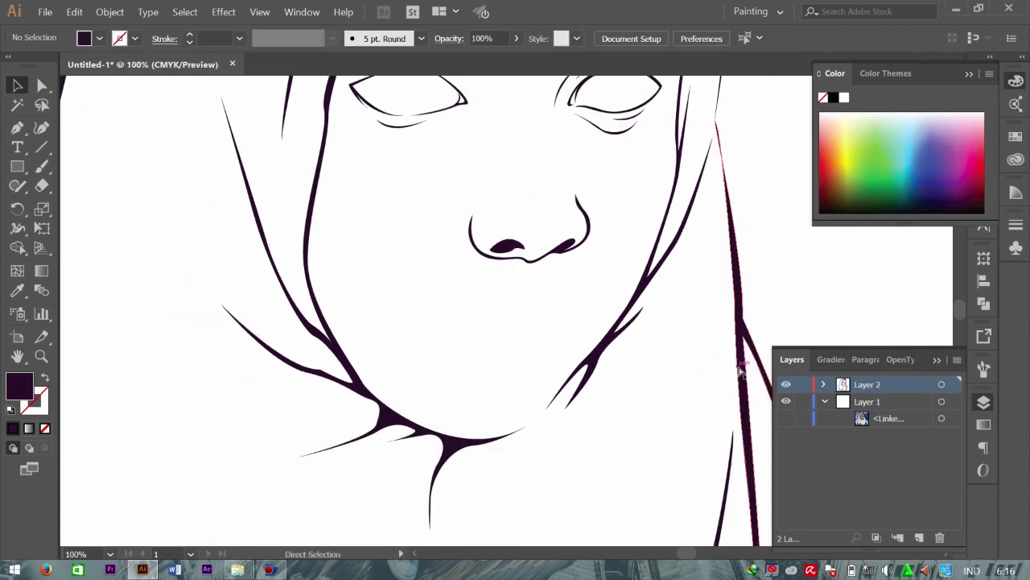
key("ctrl+minus")
key("ctrl+minus")
key("ctrl+plus")
key("ctrl+plus")
key("ctrl+plus")
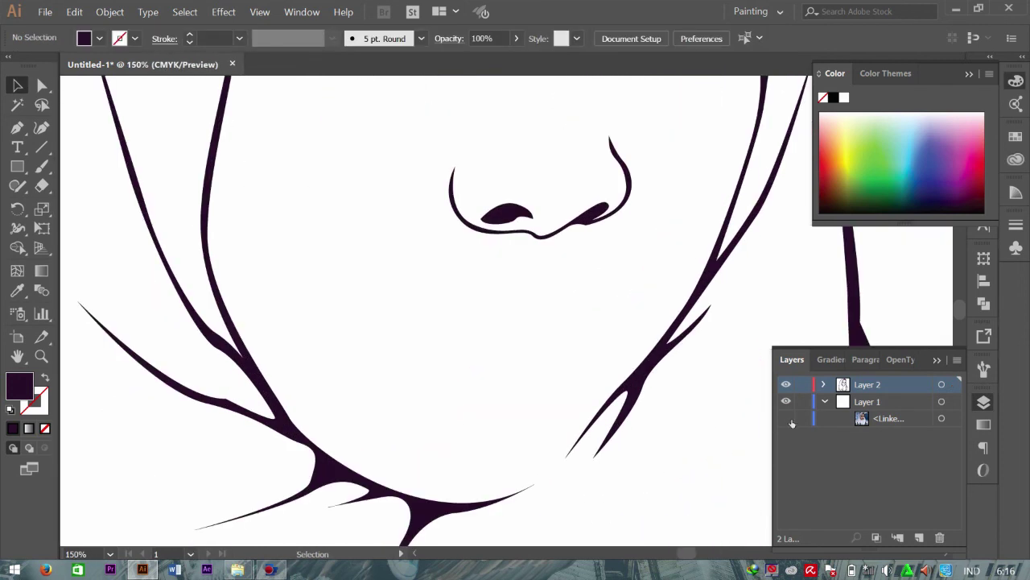
left_click(790, 420)
key("ctrl+plus")
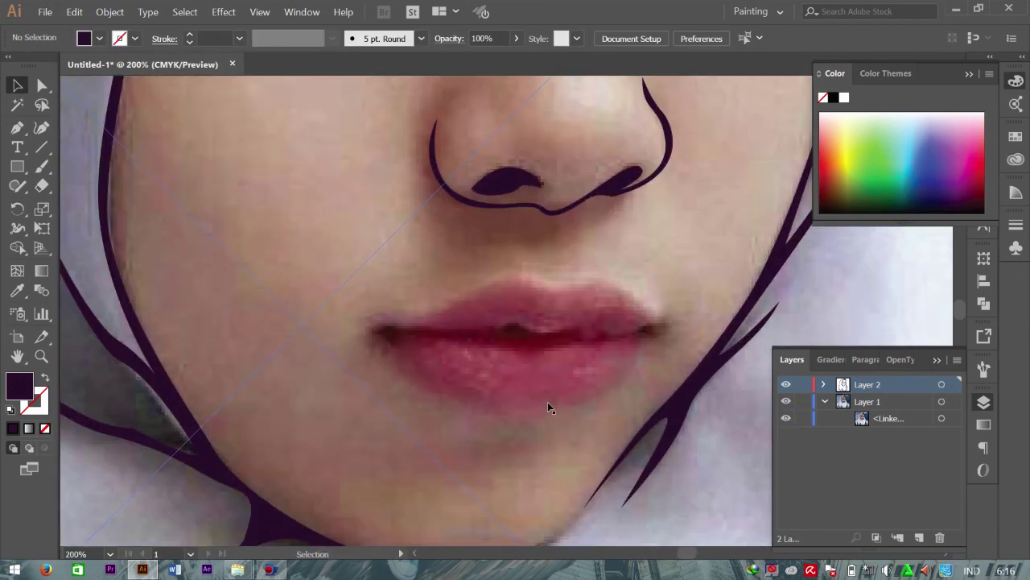
Step: Trace the lower lip outline from the left corner toward the right corner
key("p")
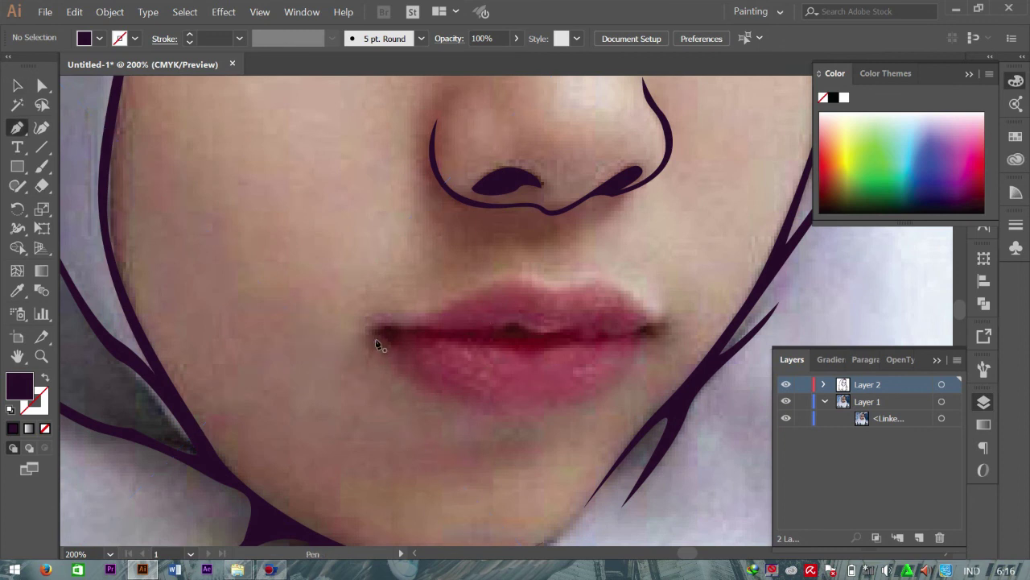
left_click(374, 331)
left_click(409, 375)
left_click(422, 394)
left_click(525, 408)
left_click(526, 408)
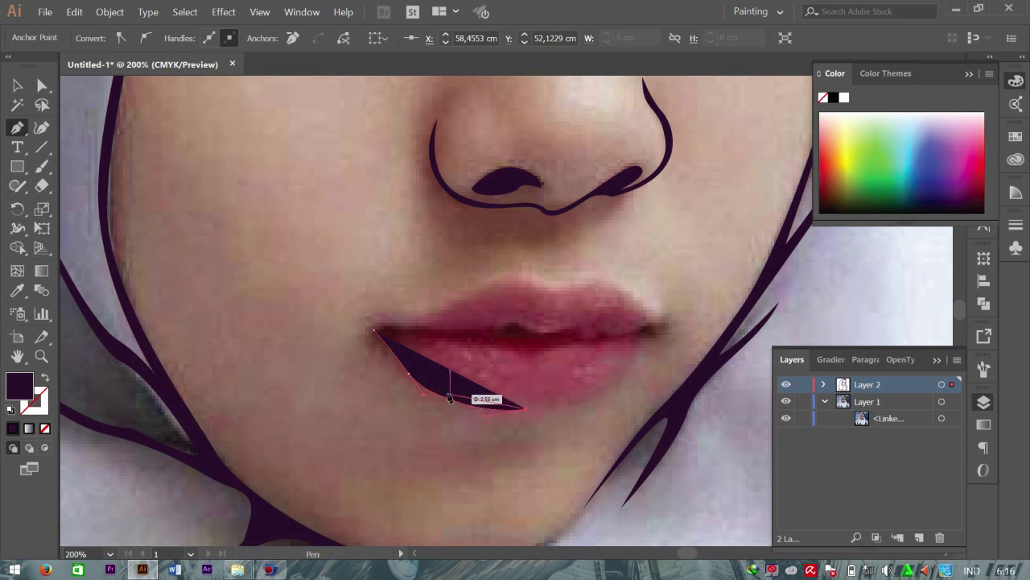
Step: Draw the wavy lip centre line, curving it at the corner and across the middle
mouse_move(400, 355)
left_mouse_down()
mouse_move(641, 337)
mouse_move(588, 402)
mouse_move(660, 349)
mouse_move(660, 334)
left_mouse_up()
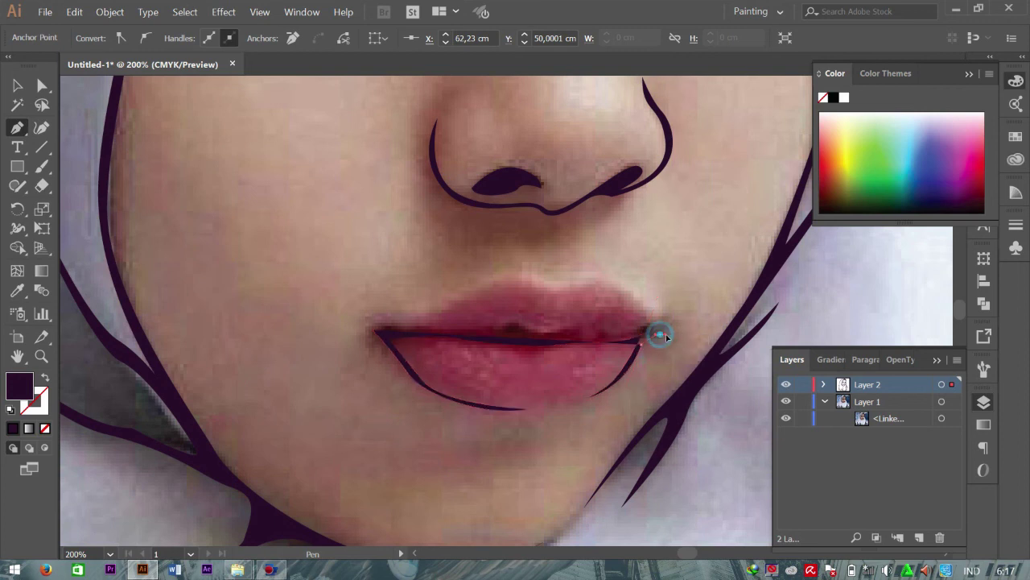
mouse_move(660, 334)
left_mouse_down()
mouse_move(603, 292)
mouse_move(638, 332)
left_mouse_up()
left_click_drag(575, 336, 593, 341)
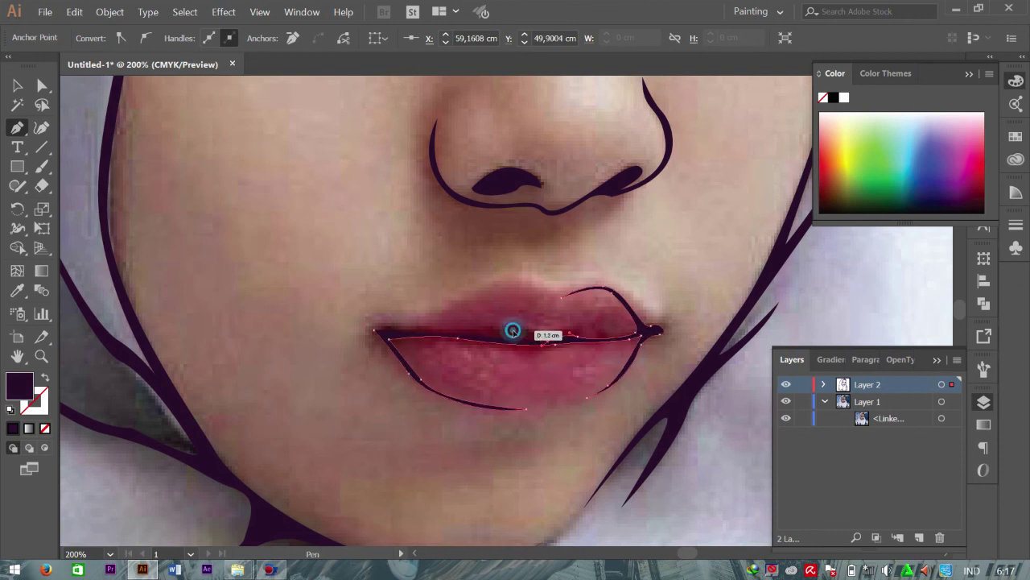
left_click_drag(506, 332, 375, 349)
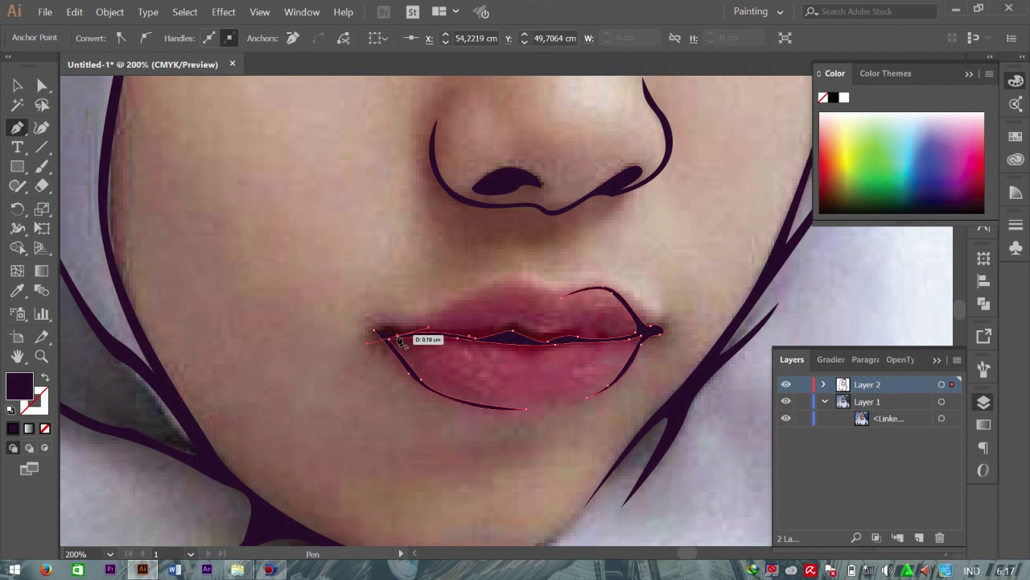
Step: Trace and close the upper lip's top edge, then hide the photo to review the lips
left_click(397, 334)
left_click_drag(506, 287, 497, 282)
left_click(479, 290, "ctrl")
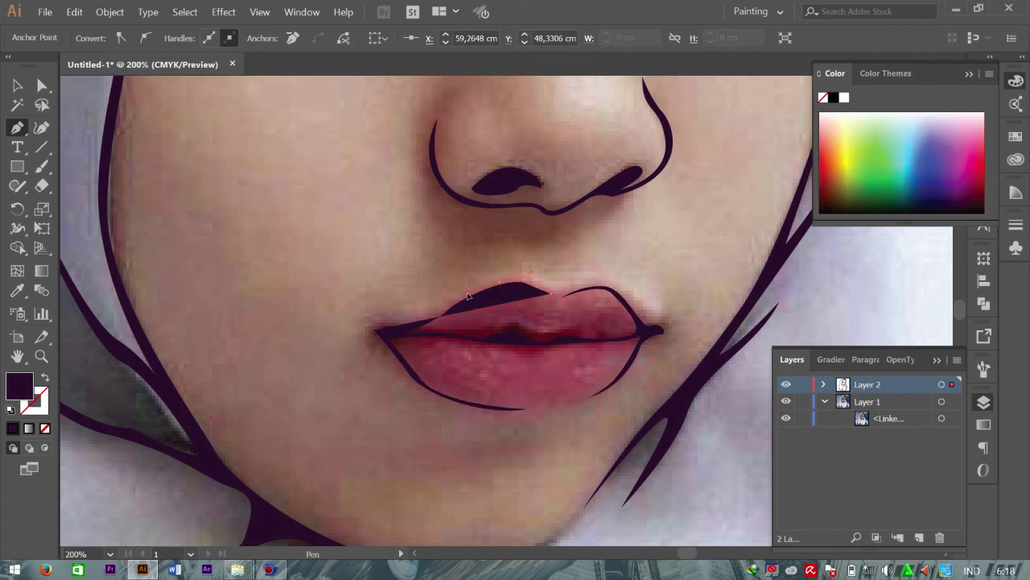
left_click(481, 288)
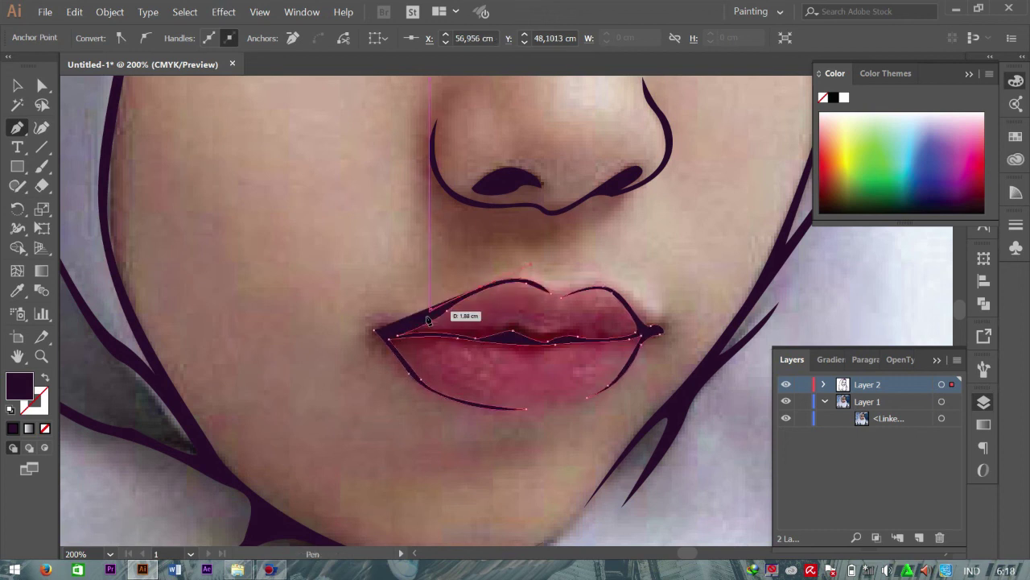
left_click(375, 329)
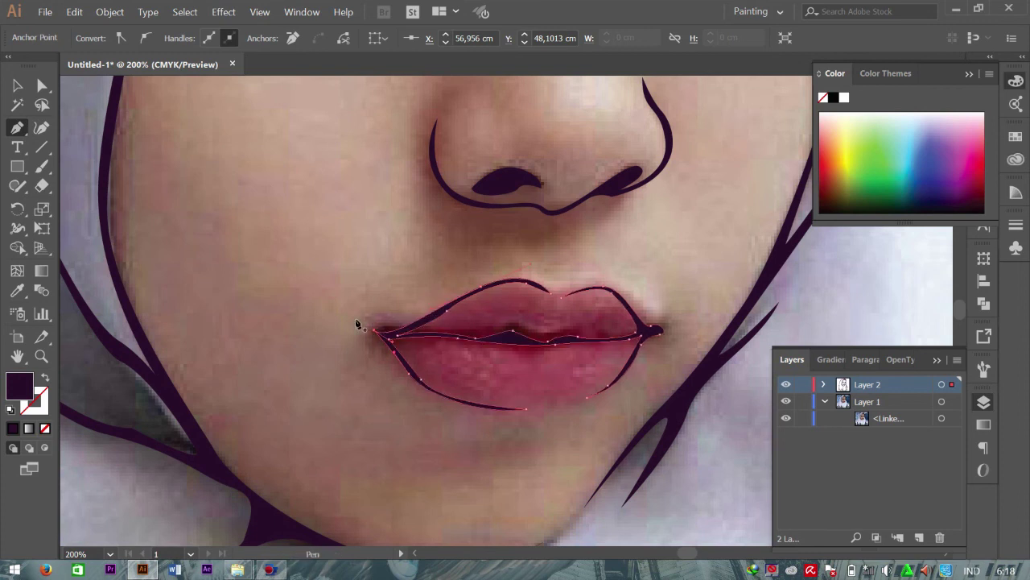
left_click(786, 419)
Step: Deselect, zoom out to 33.33% for the whole portrait, and toggle the photo on and off
key("v")
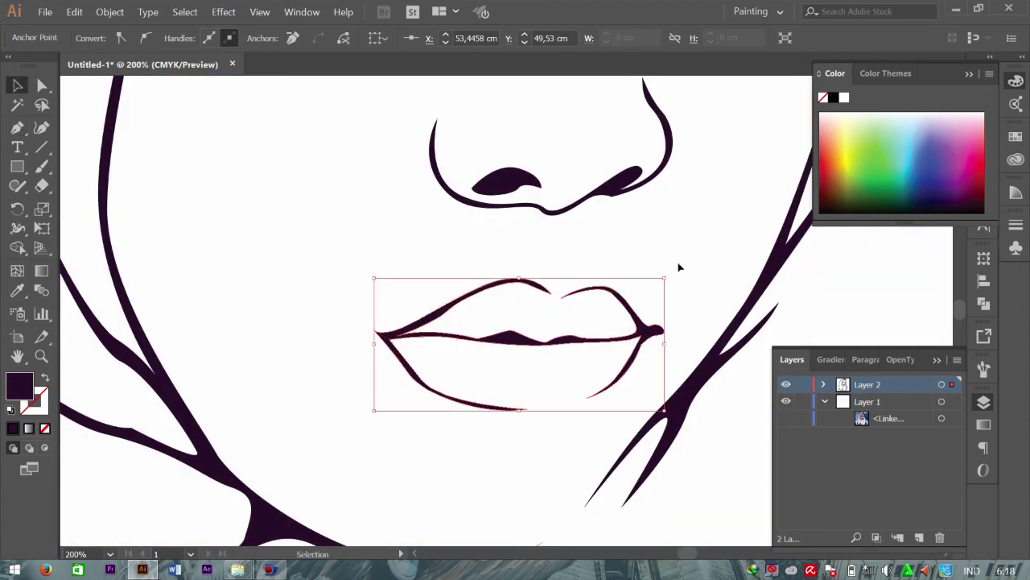
left_click(688, 258)
key("ctrl+minus")
key("ctrl+minus")
key("ctrl+minus")
key("ctrl+minus")
key("ctrl+minus")
key("ctrl+plus")
key("ctrl+minus")
left_click(788, 419)
left_click(788, 419)
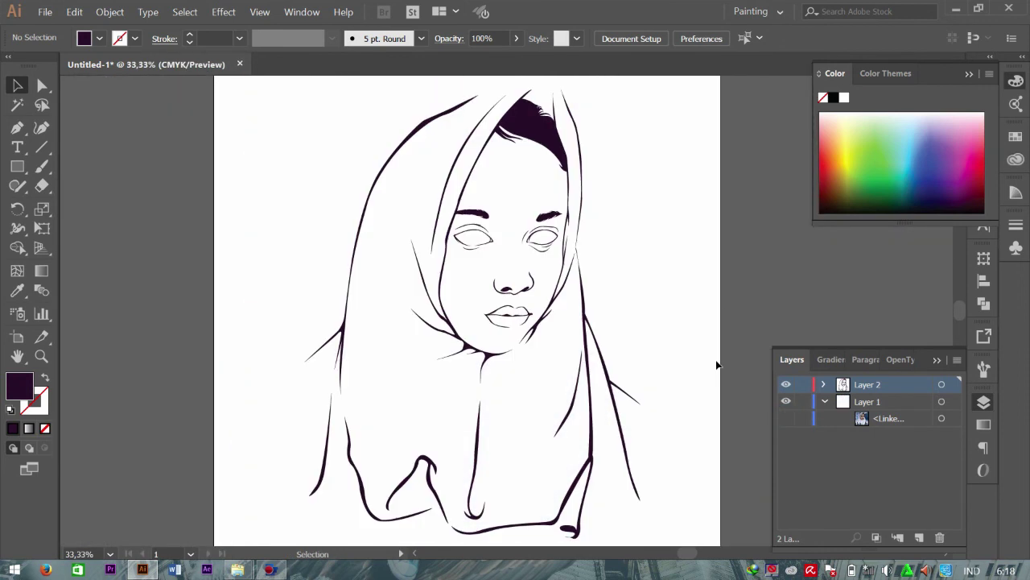